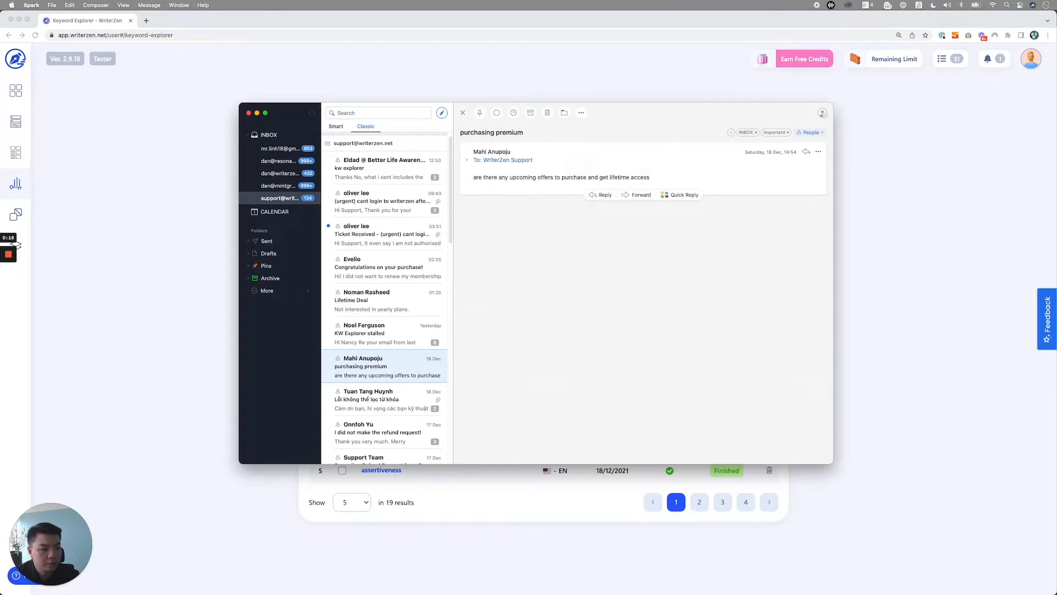
Switch to the Figma planning board and add a blank grey sticky note to the left of the Pillar Page note.
{"action": "left_click", "coordinate": [303, 326]}
{"action": "scroll", "coordinate": [278, 320], "scroll_direction": "up", "scroll_amount": 1}
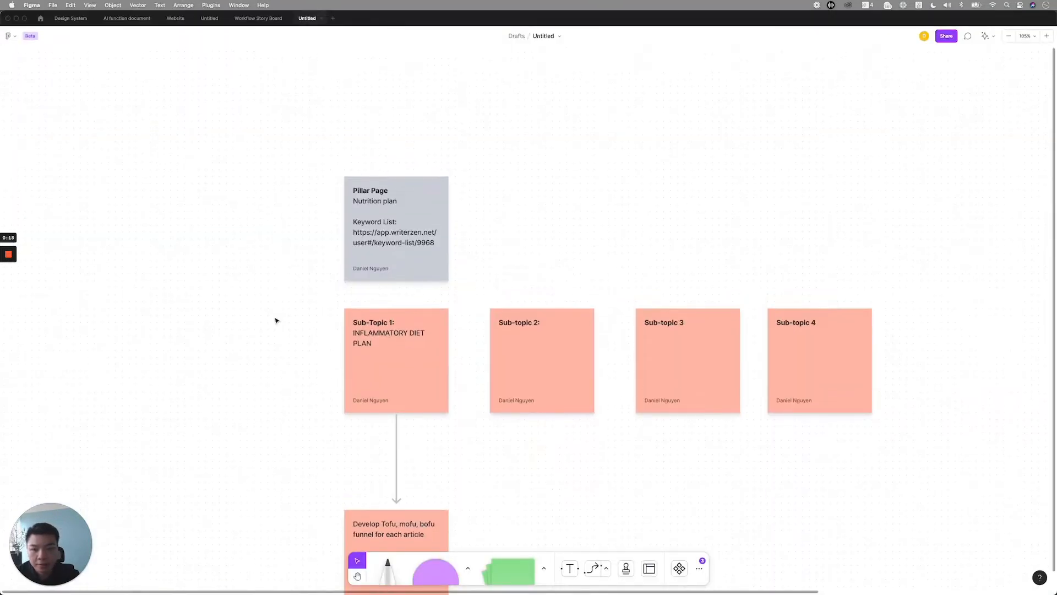
{"action": "scroll", "coordinate": [277, 320], "scroll_direction": "down", "scroll_amount": 3}
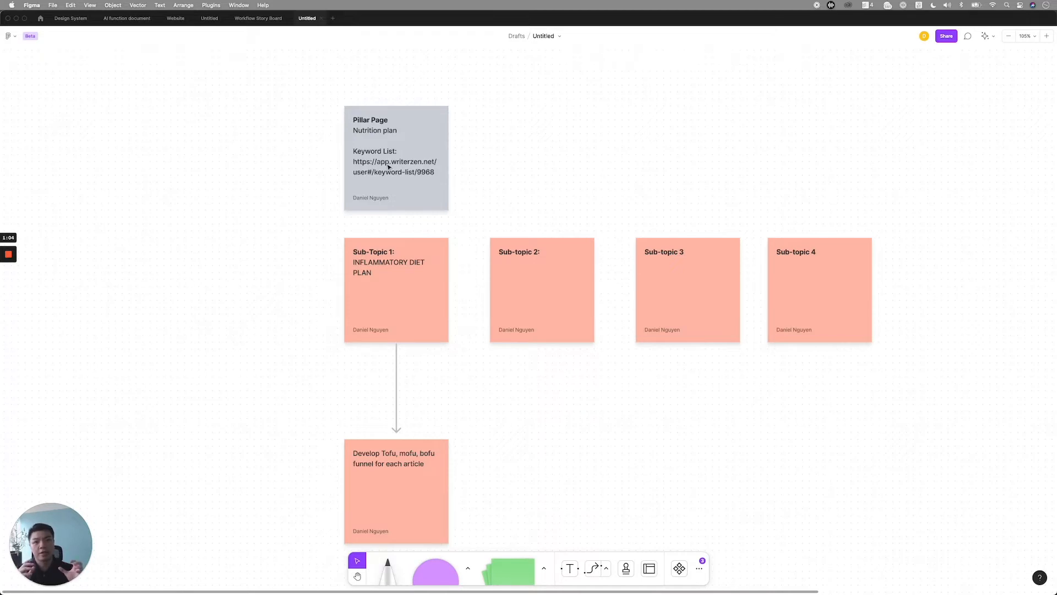
{"action": "scroll", "coordinate": [446, 163], "scroll_direction": "up", "scroll_amount": 3}
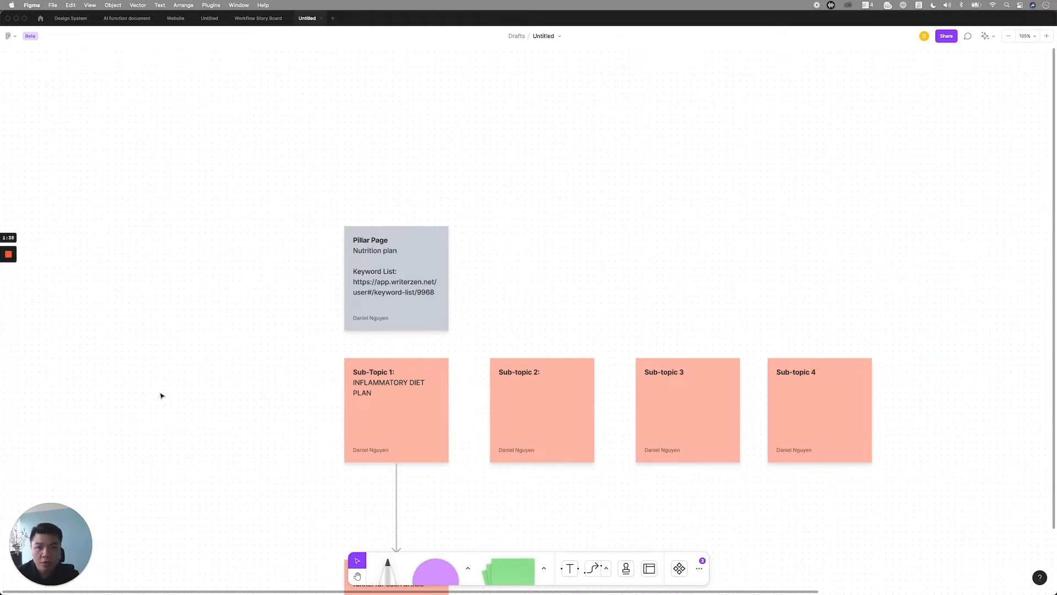
{"action": "left_click", "coordinate": [436, 282]}
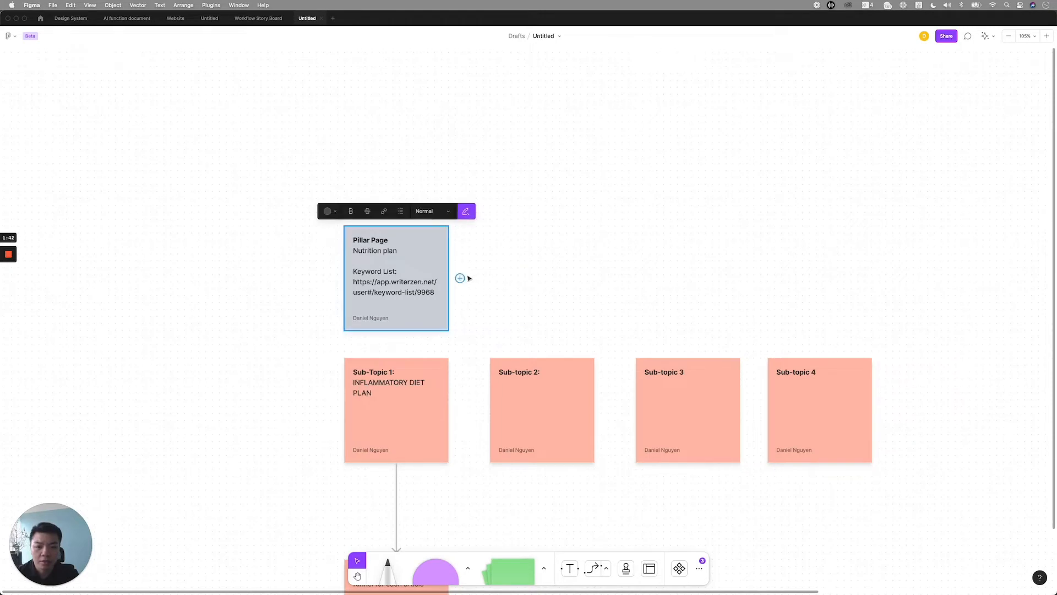
{"action": "left_click", "coordinate": [459, 278]}
{"action": "left_click_drag", "start_coordinate": [506, 280], "coordinate": [221, 283]}
Change the heading of the Nutrition plan note to "Pillar Page 1".
{"action": "double_click", "coordinate": [374, 240]}
{"action": "left_click", "coordinate": [390, 241]}
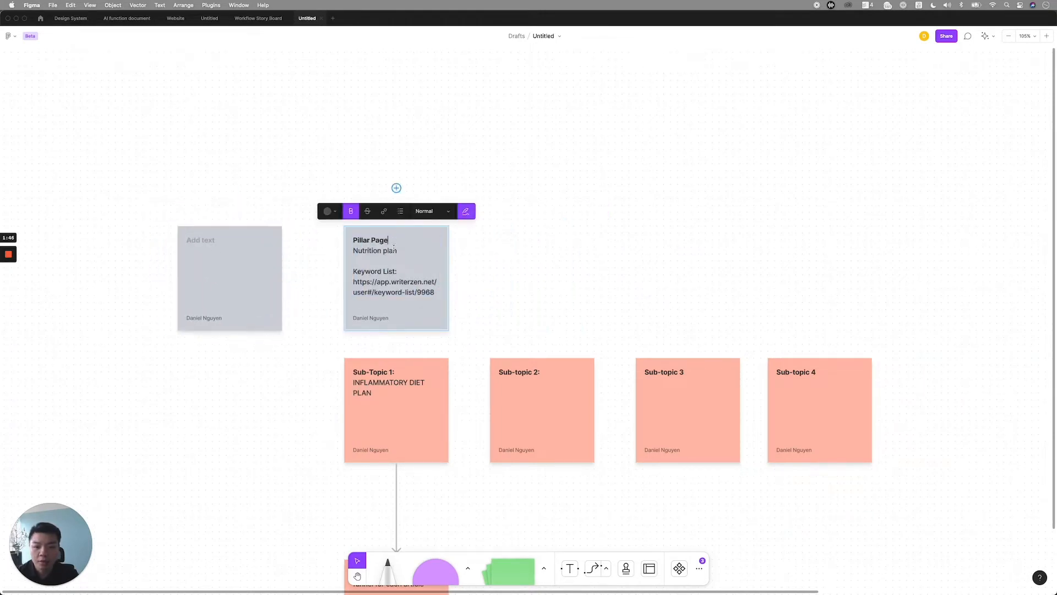
{"action": "type", "text": "1"}
Enter the heading "Pillar Page 2" in the blank grey sticky note.
{"action": "left_click", "coordinate": [206, 241]}
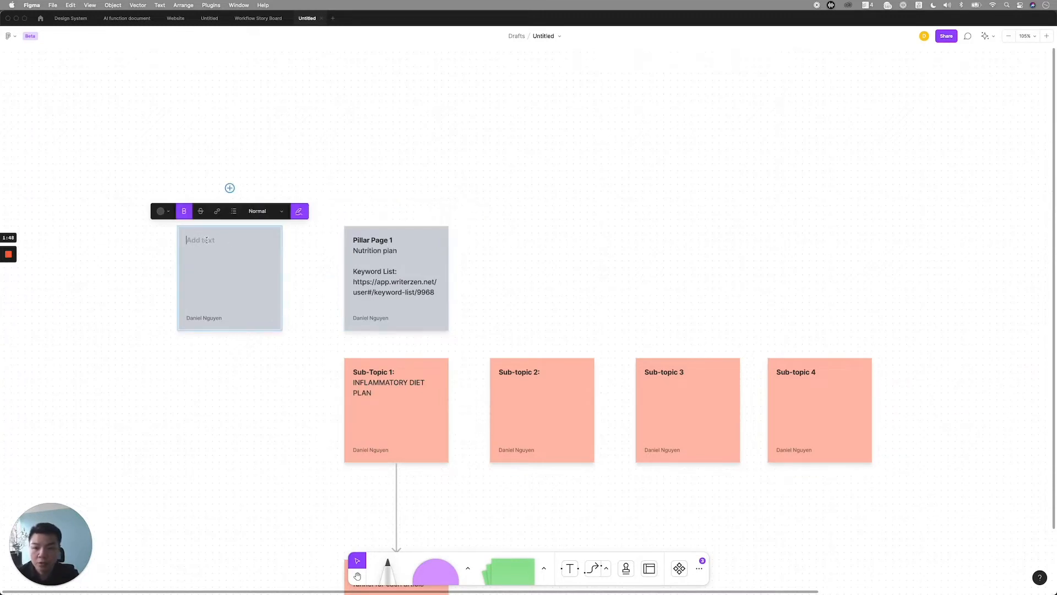
{"action": "type", "text": "Pillar Pa"}
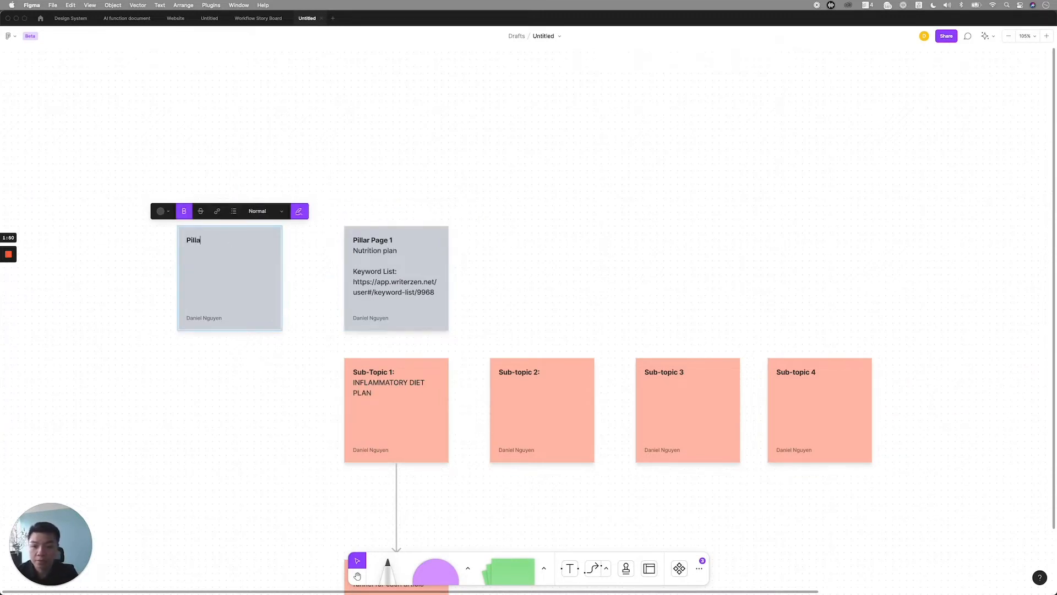
{"action": "key", "text": "BackSpace"}
{"action": "key", "text": "BackSpace"}
{"action": "type", "text": "PAge"}
{"action": "key", "text": "BackSpace"}
{"action": "key", "text": "BackSpace"}
{"action": "key", "text": "BackSpace"}
{"action": "type", "text": "age 2"}
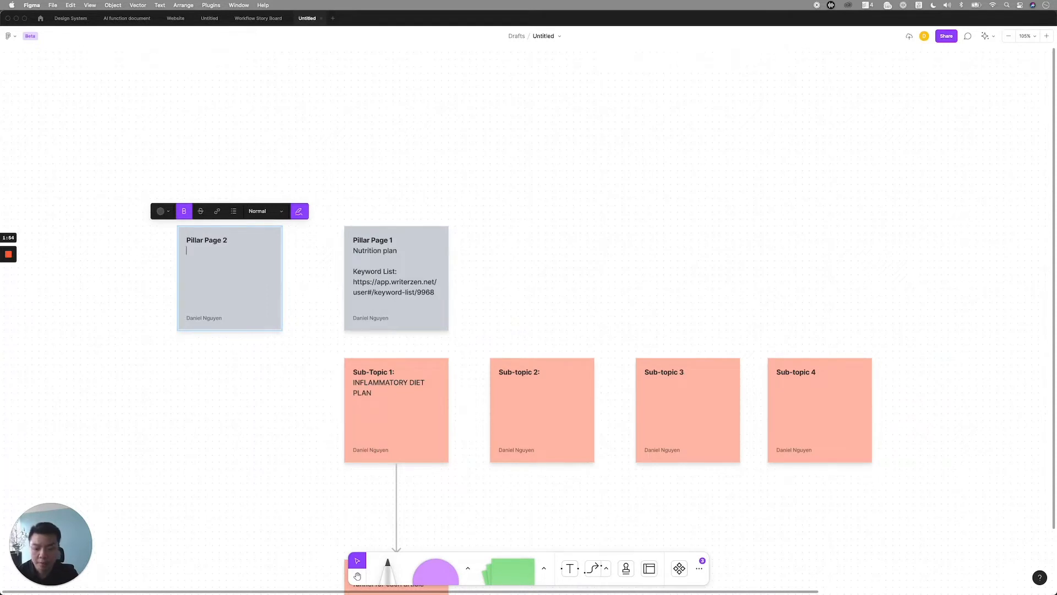
Add the line "Functional exercise" in non-bold text under the Pillar Page 2 heading.
{"action": "type", "text": "Nut"}
{"action": "key", "text": "BackSpace"}
{"action": "key", "text": "BackSpace"}
{"action": "key", "text": "BackSpace"}
{"action": "type", "text": "Functional"}
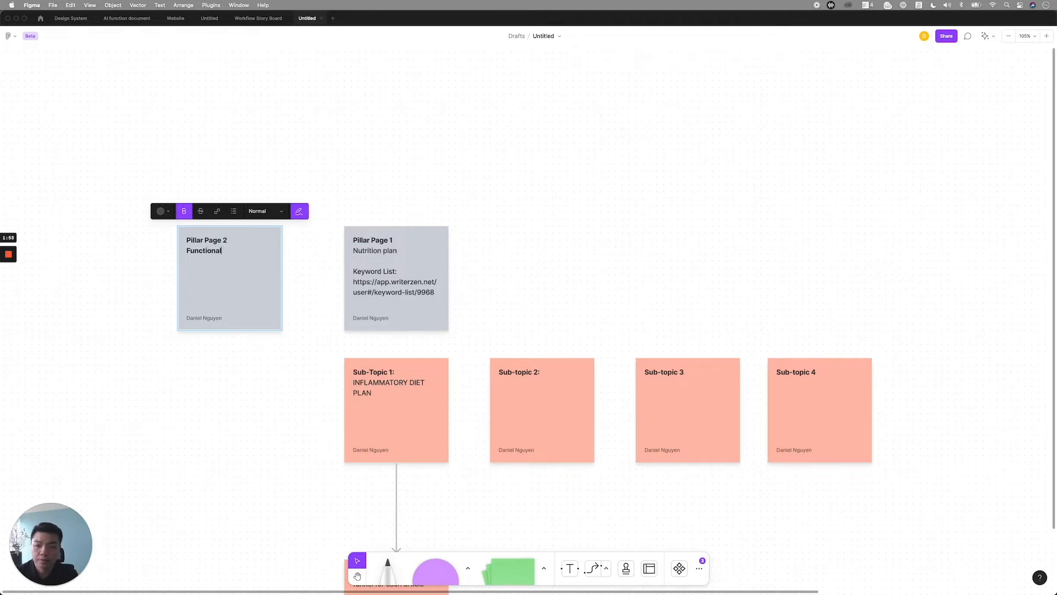
{"action": "type", "text": " exercise"}
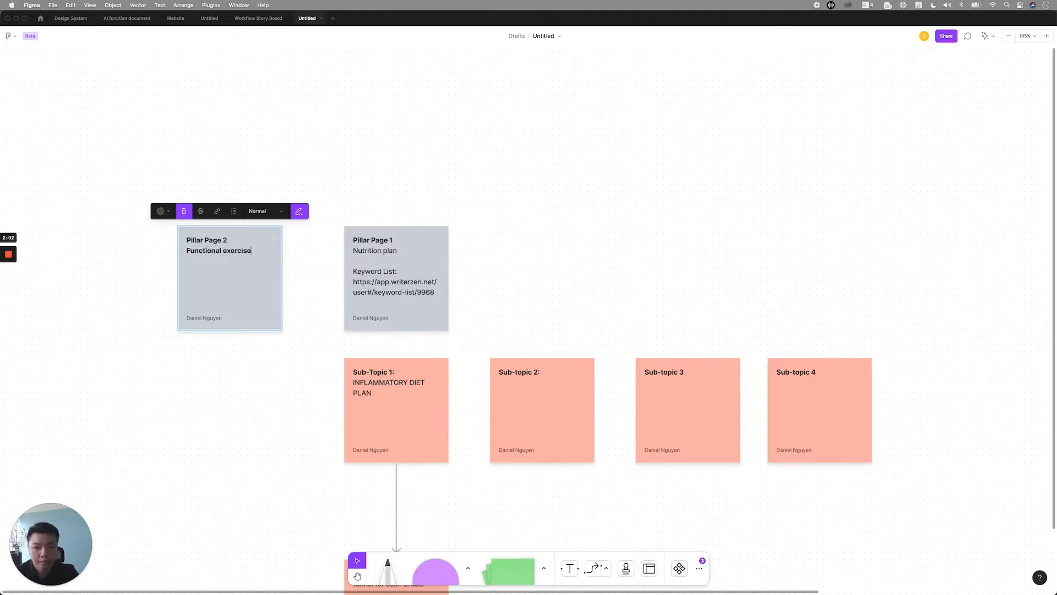
{"action": "left_click_drag", "start_coordinate": [253, 251], "coordinate": [199, 229]}
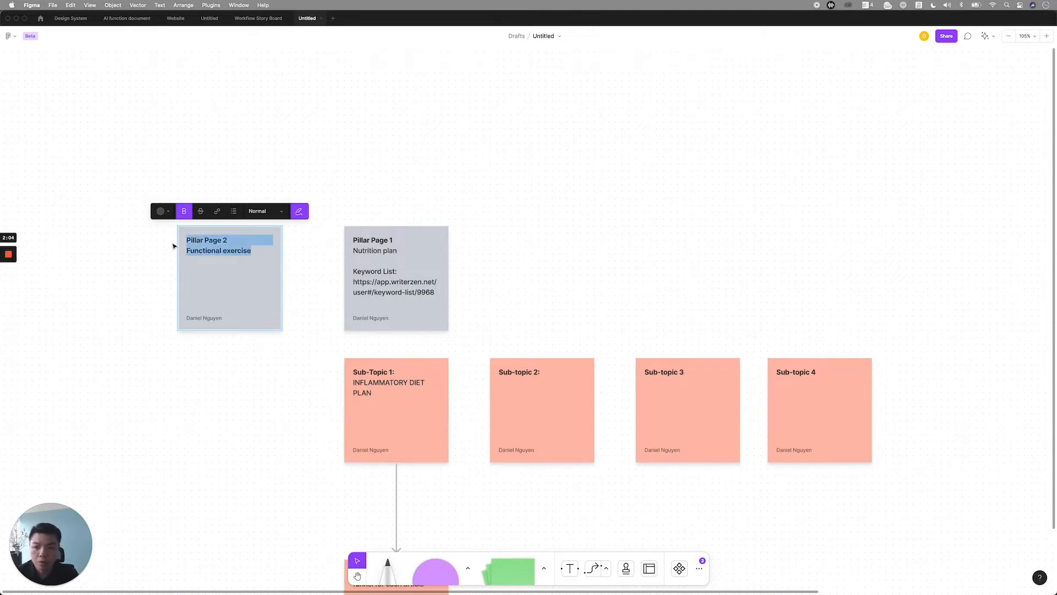
{"action": "left_click", "coordinate": [254, 250]}
{"action": "left_click_drag", "start_coordinate": [254, 251], "coordinate": [173, 252]}
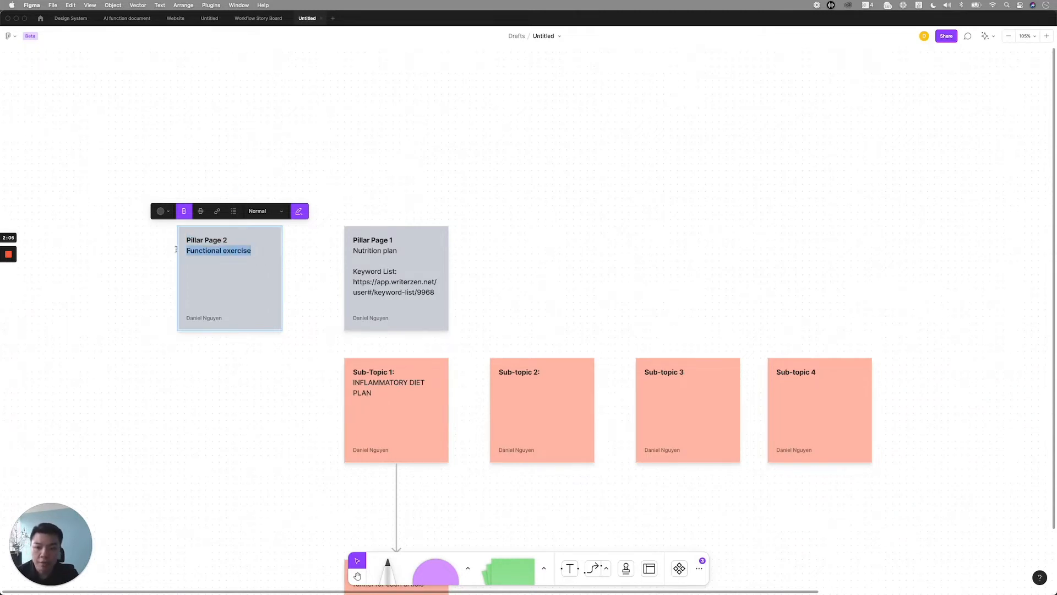
{"action": "left_click", "coordinate": [269, 412]}
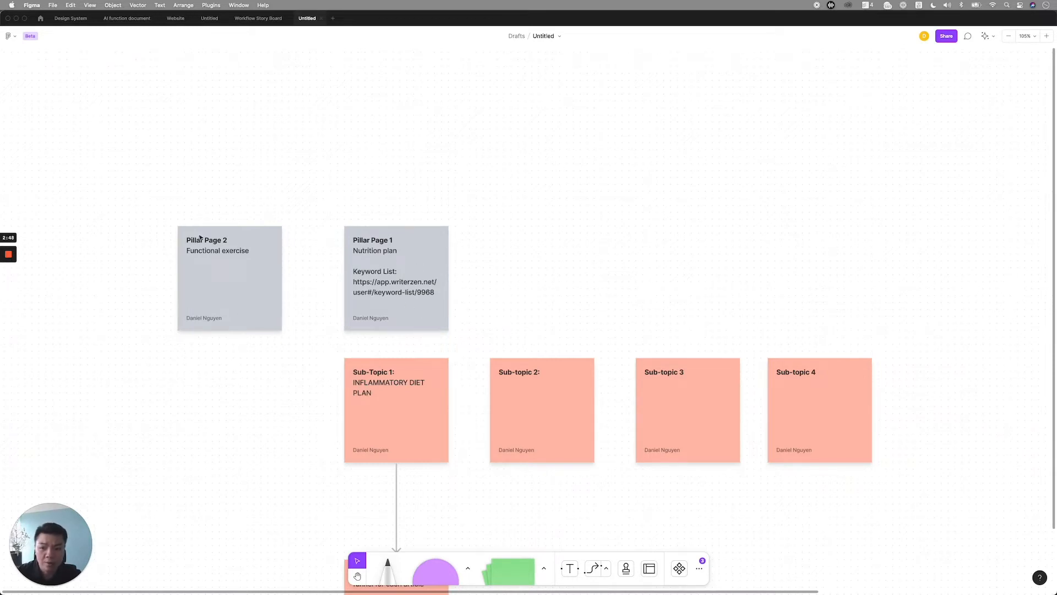
Open the Sub-topic 2 note's text for editing and start a new line under its heading.
{"action": "left_click", "coordinate": [212, 253]}
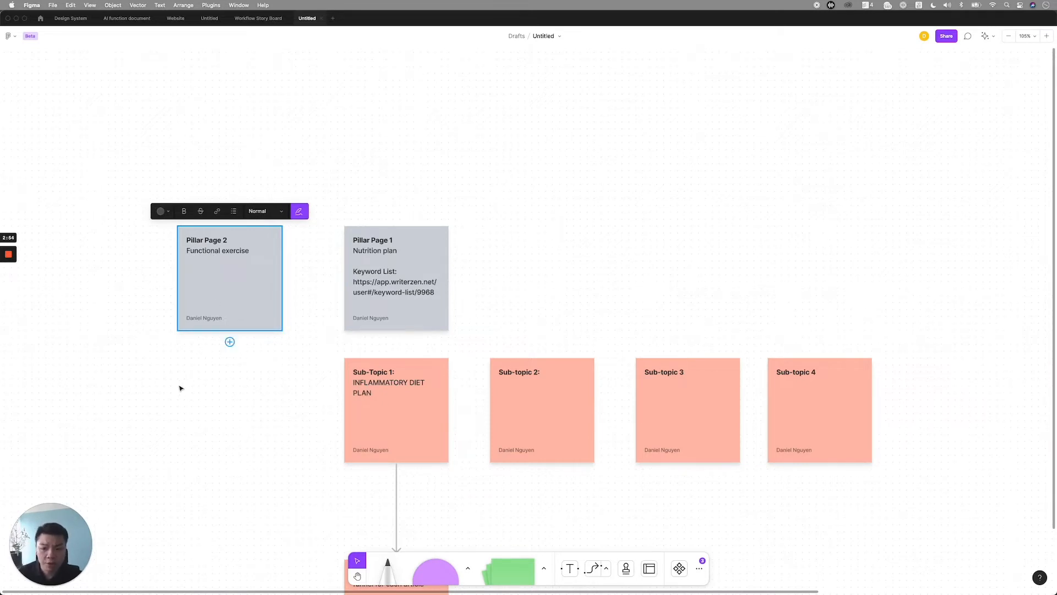
{"action": "scroll", "coordinate": [183, 382], "scroll_direction": "down", "scroll_amount": 3}
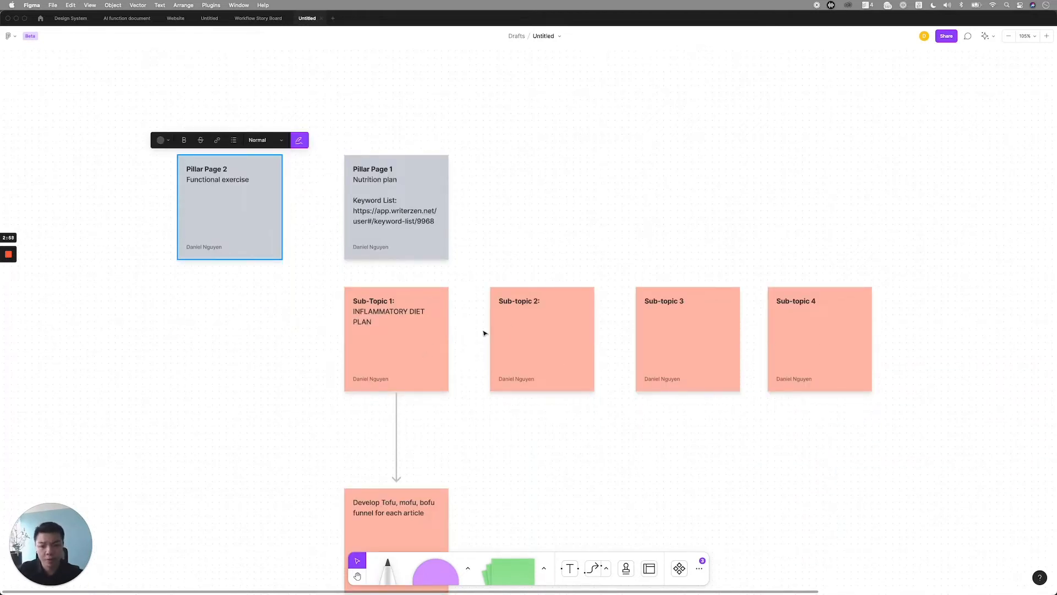
{"action": "double_click", "coordinate": [533, 301]}
{"action": "key", "text": "Return"}
{"action": "type", "text": "Prote"}
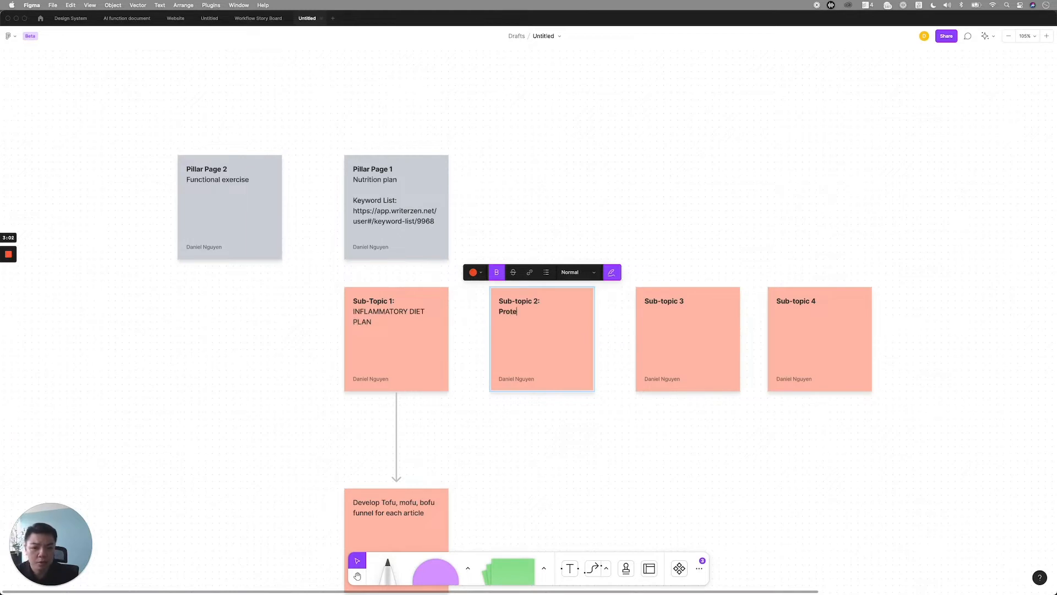
{"action": "type", "text": "in meal plan"}
{"action": "key", "text": "BackSpace"}
{"action": "key", "text": "BackSpace"}
{"action": "key", "text": "BackSpace"}
{"action": "key", "text": "BackSpace"}
{"action": "key", "text": "BackSpace"}
{"action": "key", "text": "BackSpace"}
{"action": "key", "text": "BackSpace"}
{"action": "key", "text": "BackSpace"}
{"action": "key", "text": "BackSpace"}
{"action": "key", "text": "BackSpace"}
{"action": "key", "text": "BackSpace"}
{"action": "key", "text": "BackSpace"}
{"action": "key", "text": "BackSpace"}
{"action": "key", "text": "BackSpace"}
{"action": "key", "text": "BackSpace"}
{"action": "key", "text": "BackSpace"}
{"action": "key", "text": "BackSpace"}
Enter "Diabetic Meal plan" under the Sub-topic 2 heading and finish editing the note.
{"action": "type", "text": "Diabetic "}
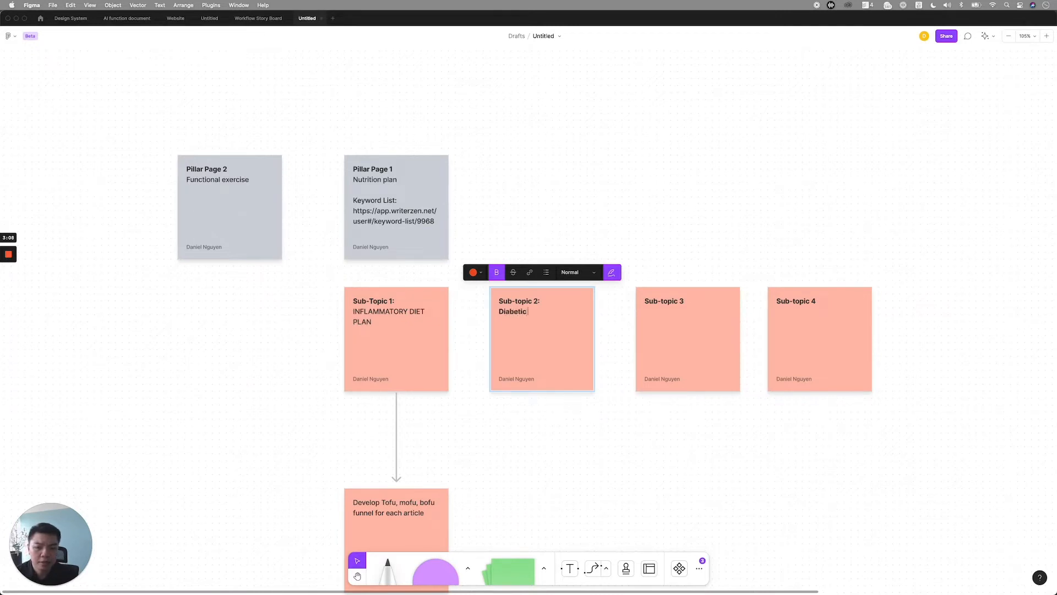
{"action": "type", "text": "Meal plan"}
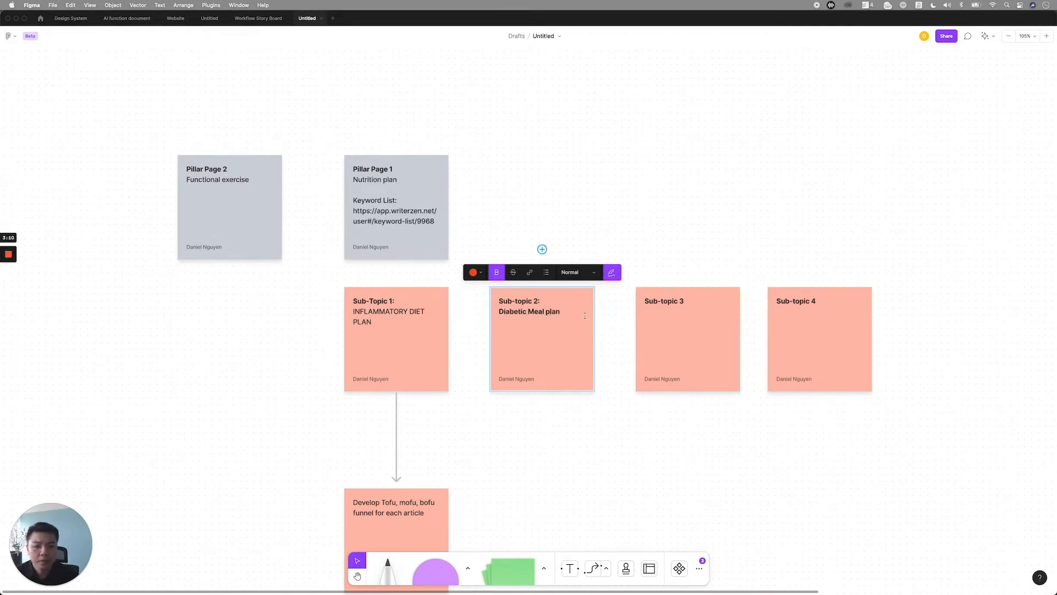
{"action": "left_click", "coordinate": [619, 380]}
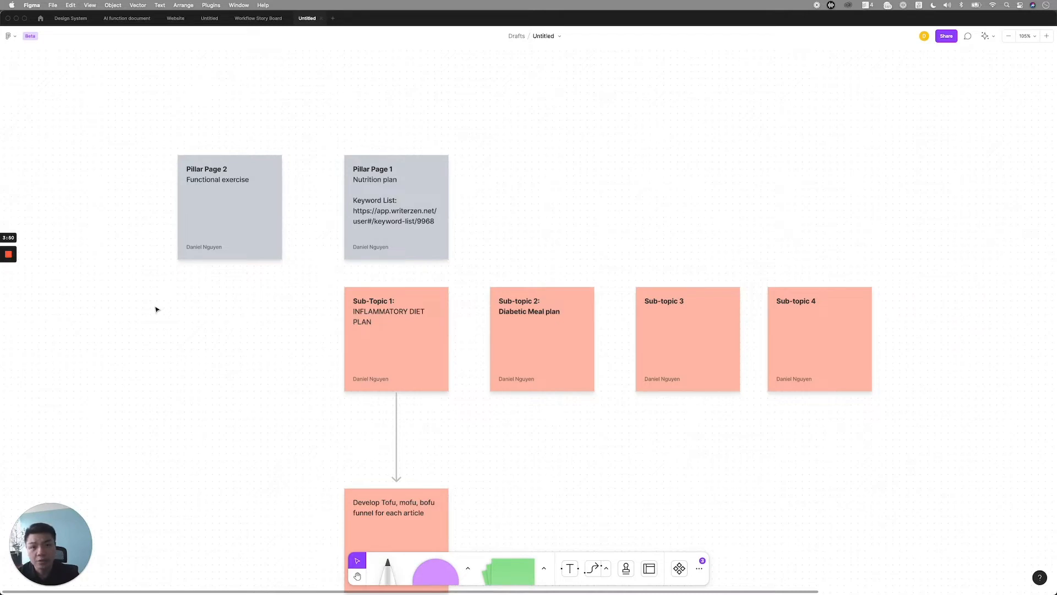
{"action": "scroll", "coordinate": [617, 375], "scroll_direction": "down", "scroll_amount": 3}
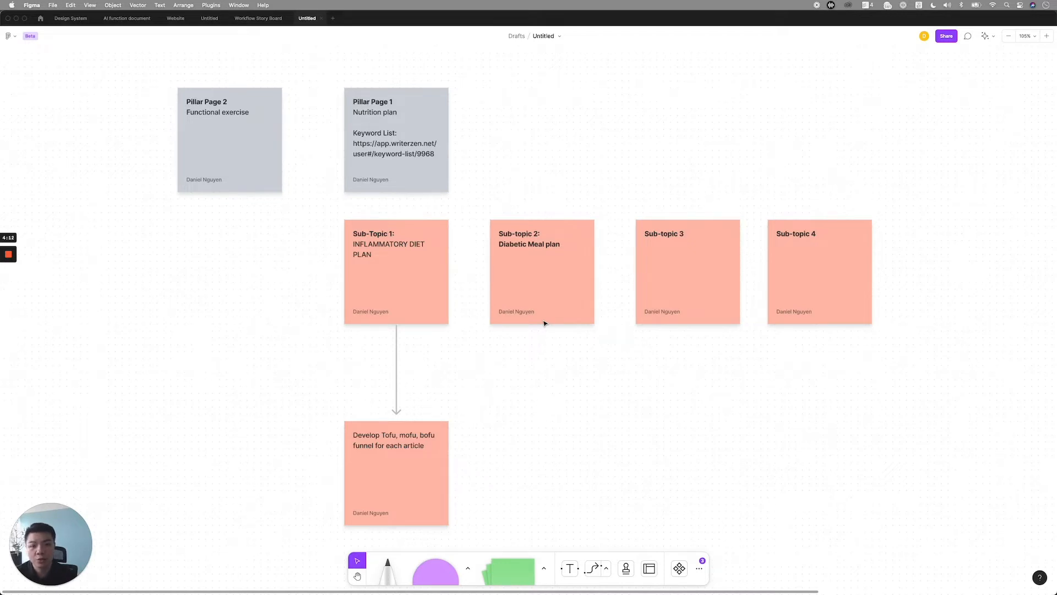
{"action": "scroll", "coordinate": [418, 335], "scroll_direction": "down", "scroll_amount": 1}
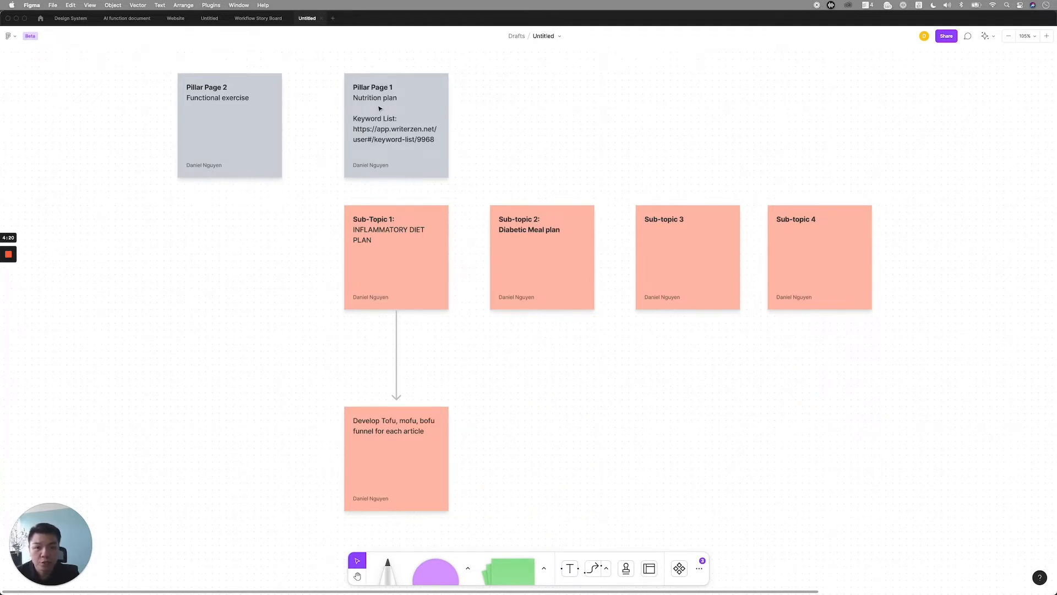
{"action": "scroll", "coordinate": [408, 280], "scroll_direction": "down", "scroll_amount": 1}
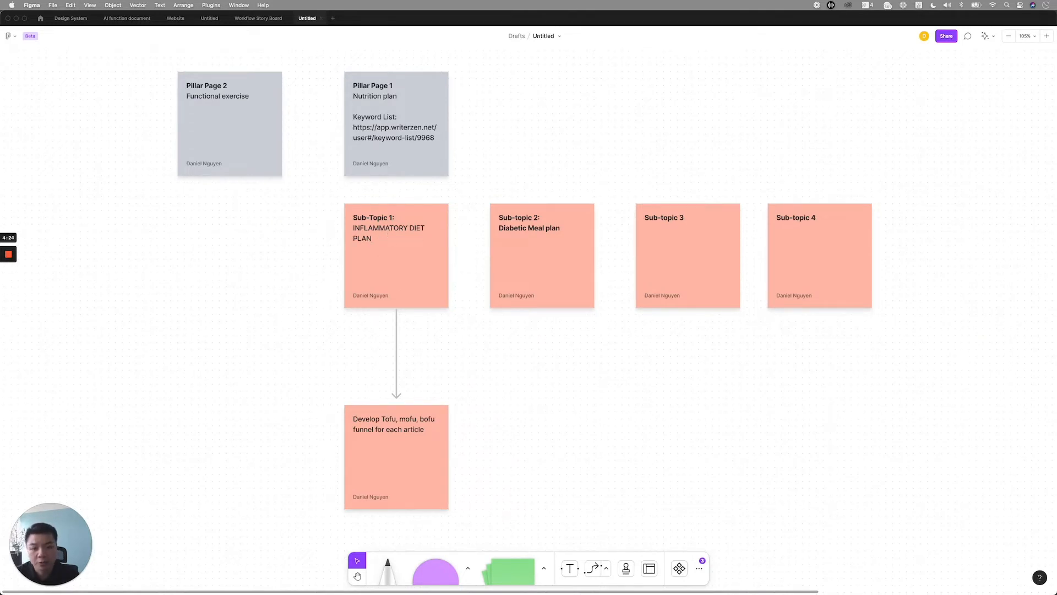
Switch to WriterZen's Keyword Explorer in Chrome and view the keyword table of the DIABETIC MEAL PLAN report.
{"action": "key", "text": "super+Tab"}
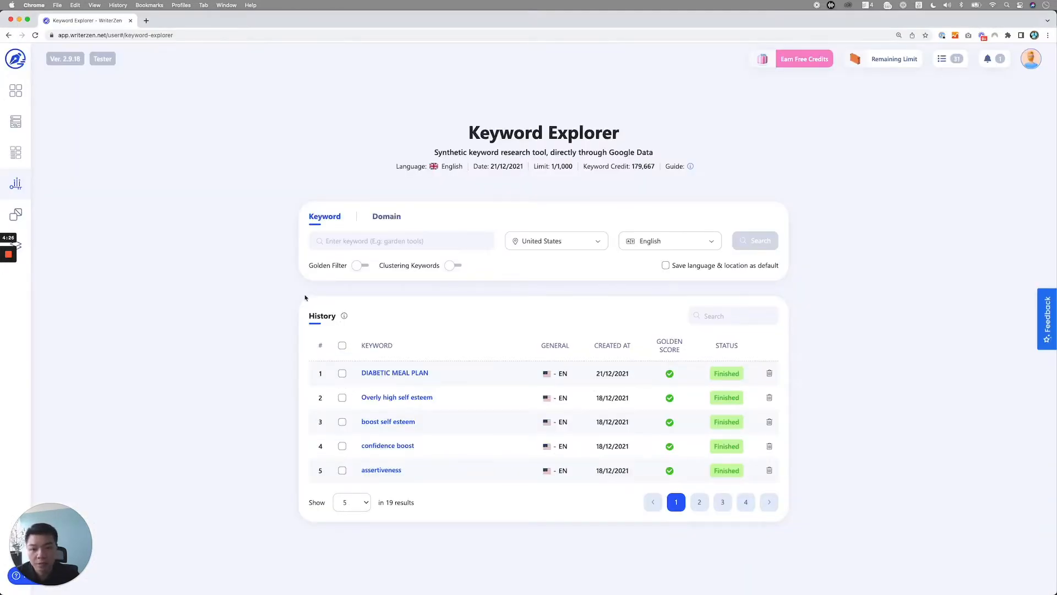
{"action": "left_click", "coordinate": [405, 373]}
{"action": "scroll", "coordinate": [278, 384], "scroll_direction": "down", "scroll_amount": 10}
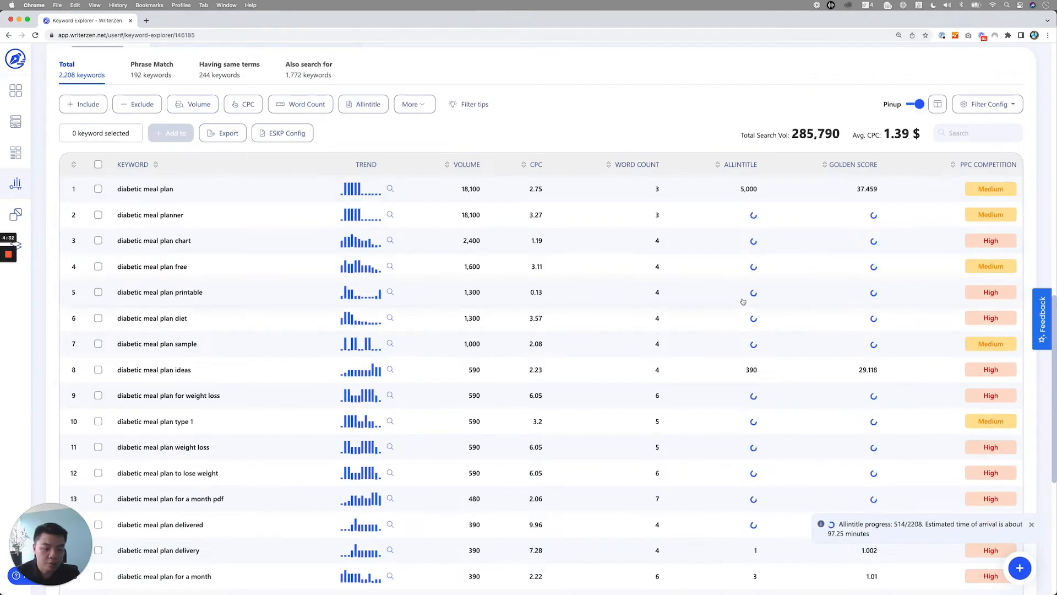
Open the PROTEIN DIET PLAN report from page 3 of the Keyword Explorer history and activate the Golden Filter for its keywords.
{"action": "left_click", "coordinate": [17, 185]}
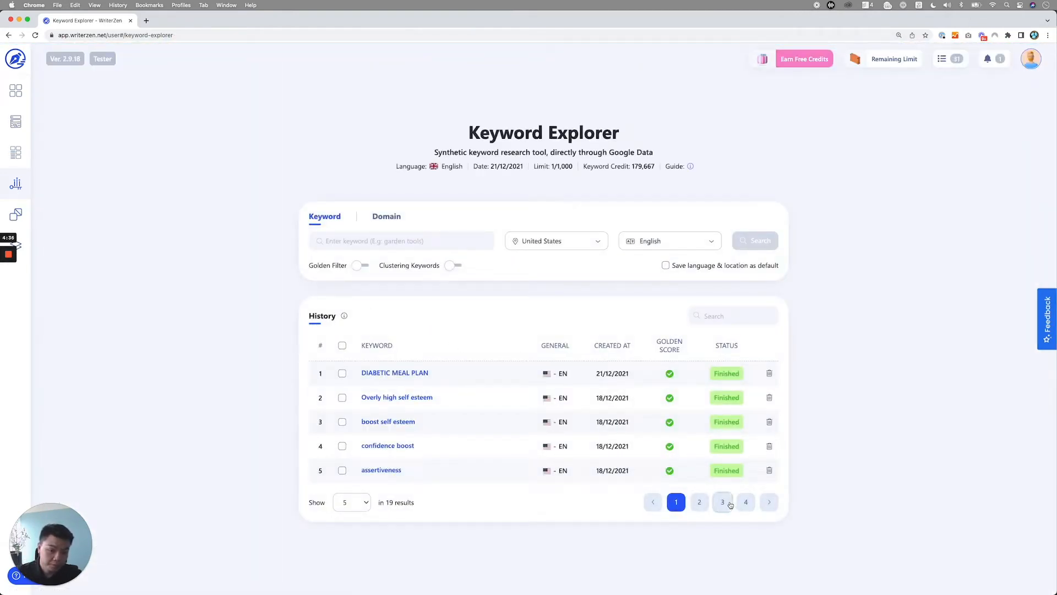
{"action": "left_click", "coordinate": [723, 502]}
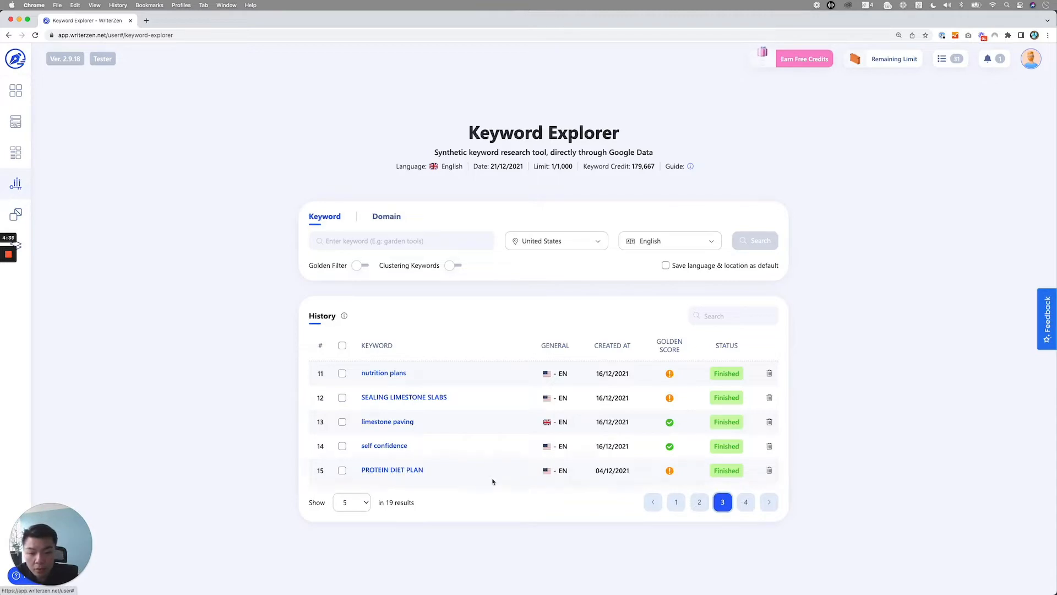
{"action": "left_click", "coordinate": [404, 470]}
{"action": "scroll", "coordinate": [295, 399], "scroll_direction": "down", "scroll_amount": 5}
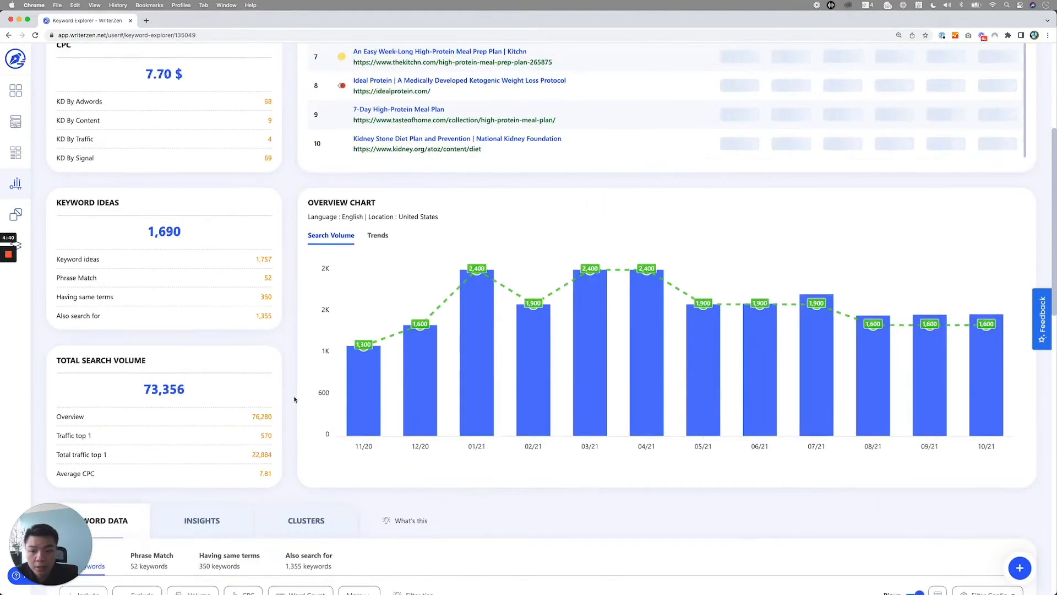
{"action": "scroll", "coordinate": [294, 399], "scroll_direction": "down", "scroll_amount": 6}
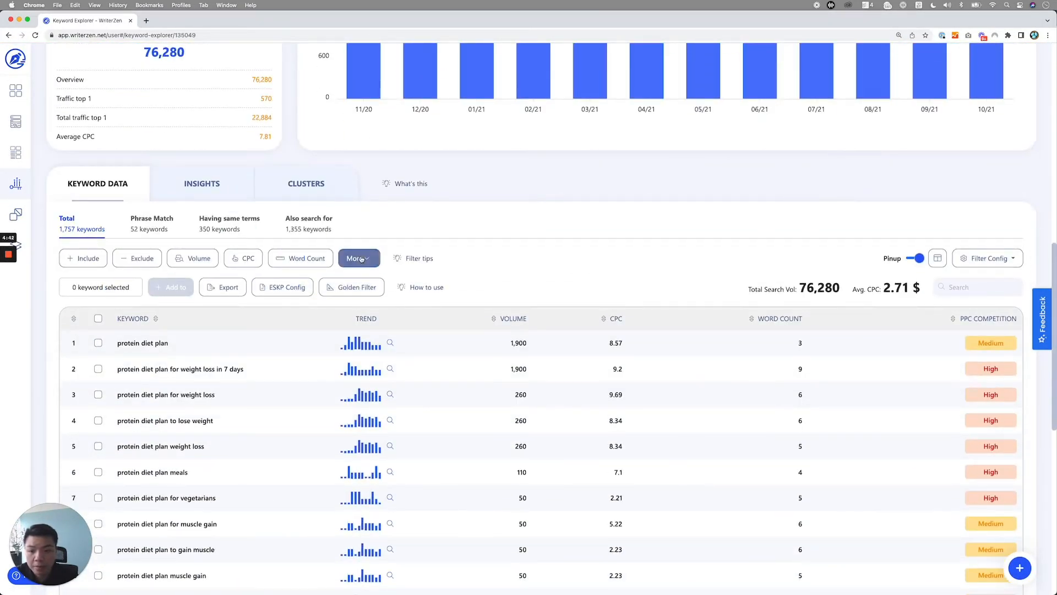
{"action": "left_click", "coordinate": [351, 287]}
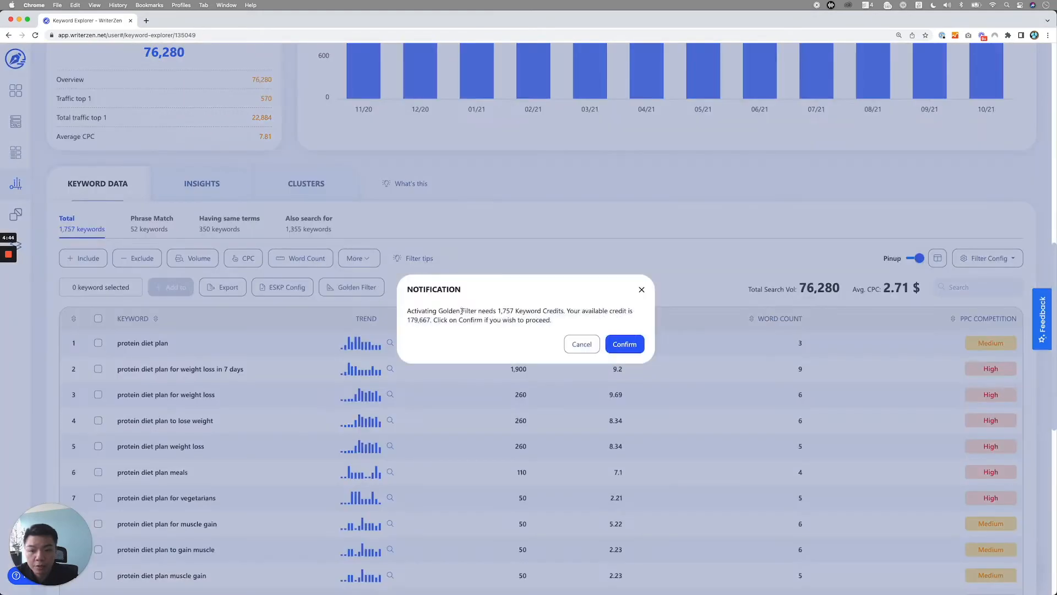
{"action": "left_click", "coordinate": [624, 345]}
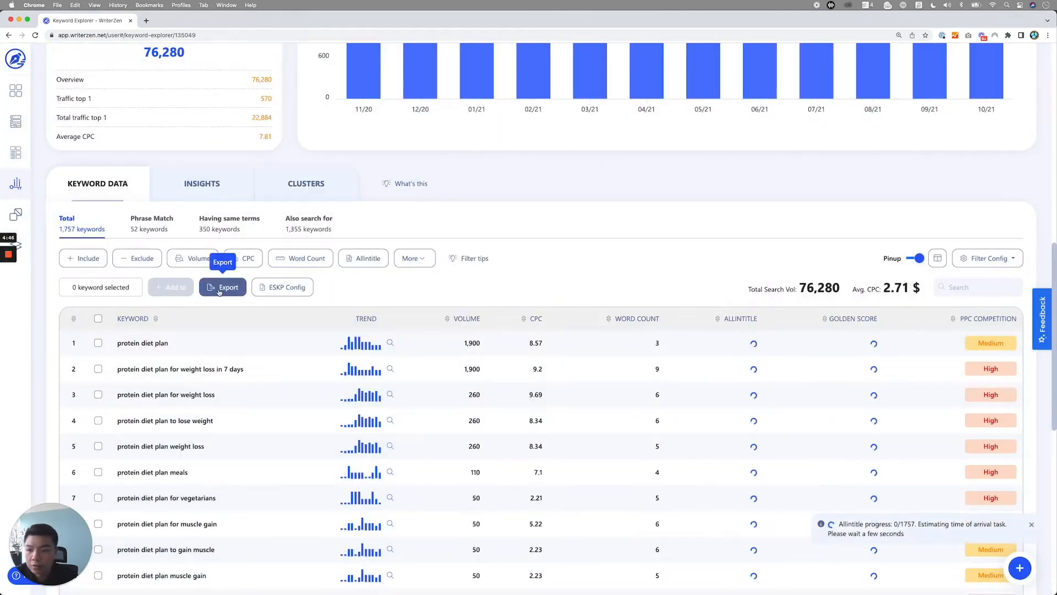
Open the INFLAMMATORY DIET PLAN report from page 4 of the Keyword Explorer history and examine its keyword data table.
{"action": "left_click", "coordinate": [15, 183]}
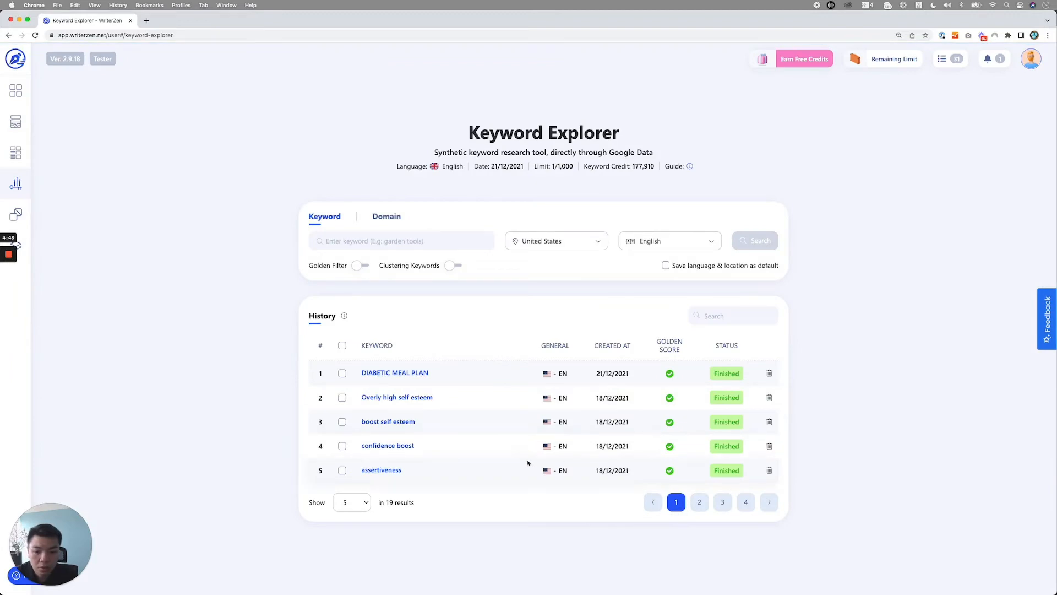
{"action": "left_click", "coordinate": [745, 502]}
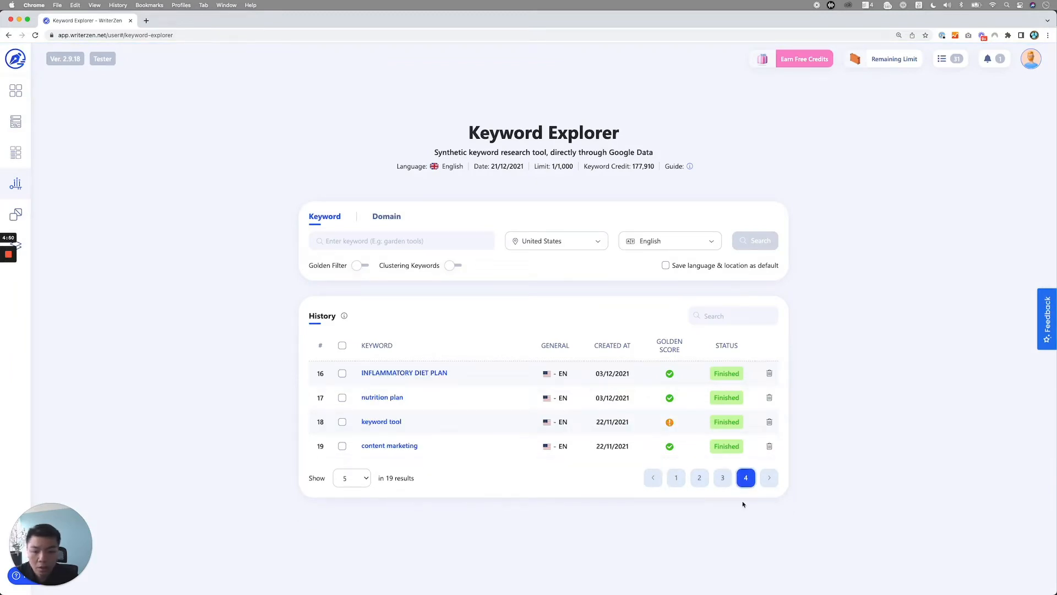
{"action": "left_click", "coordinate": [406, 373]}
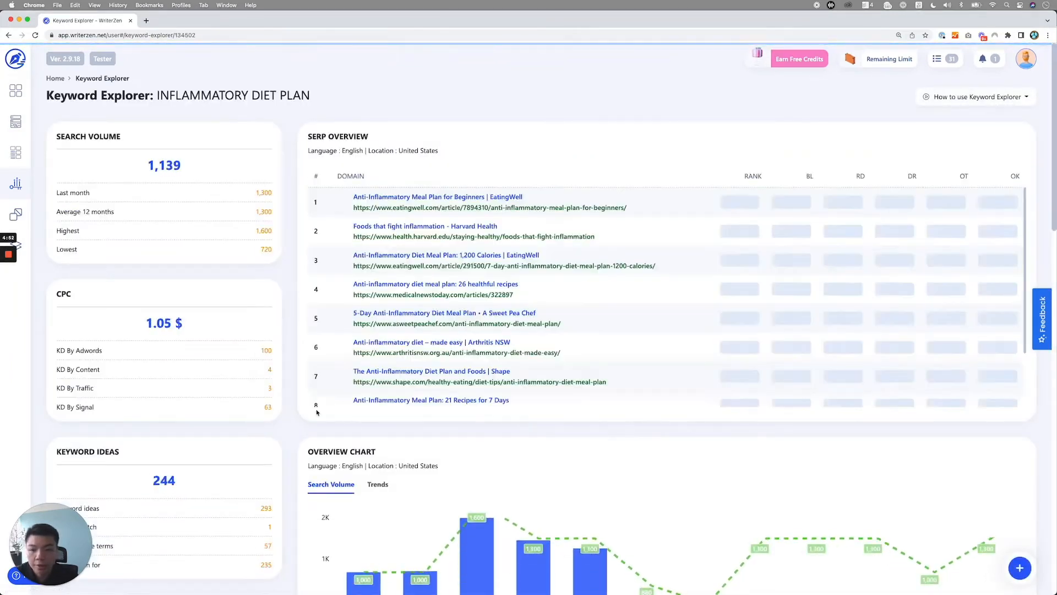
{"action": "scroll", "coordinate": [331, 394], "scroll_direction": "down", "scroll_amount": 10}
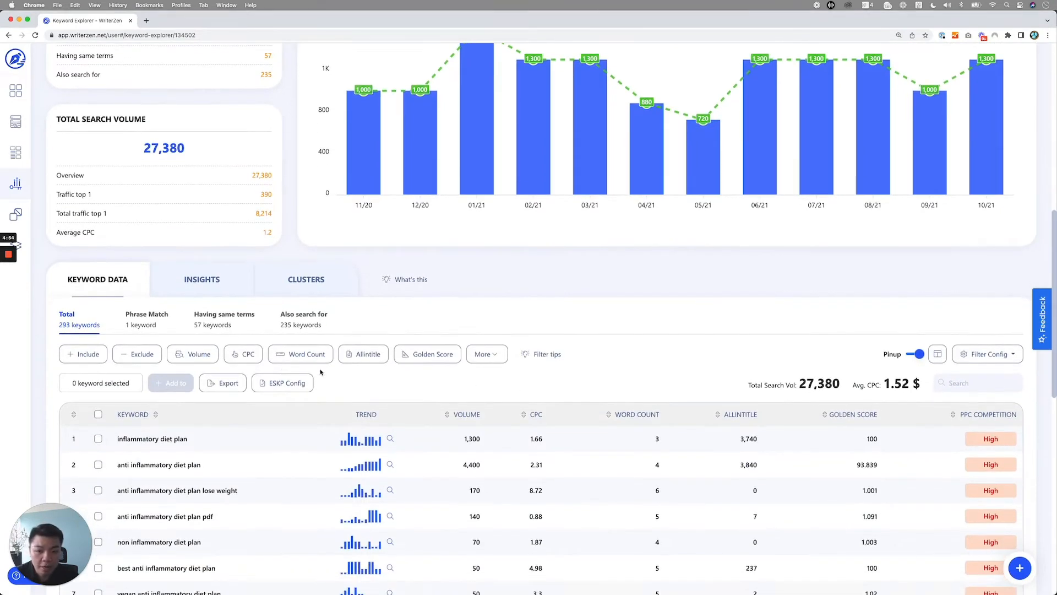
{"action": "scroll", "coordinate": [513, 387], "scroll_direction": "down", "scroll_amount": 2}
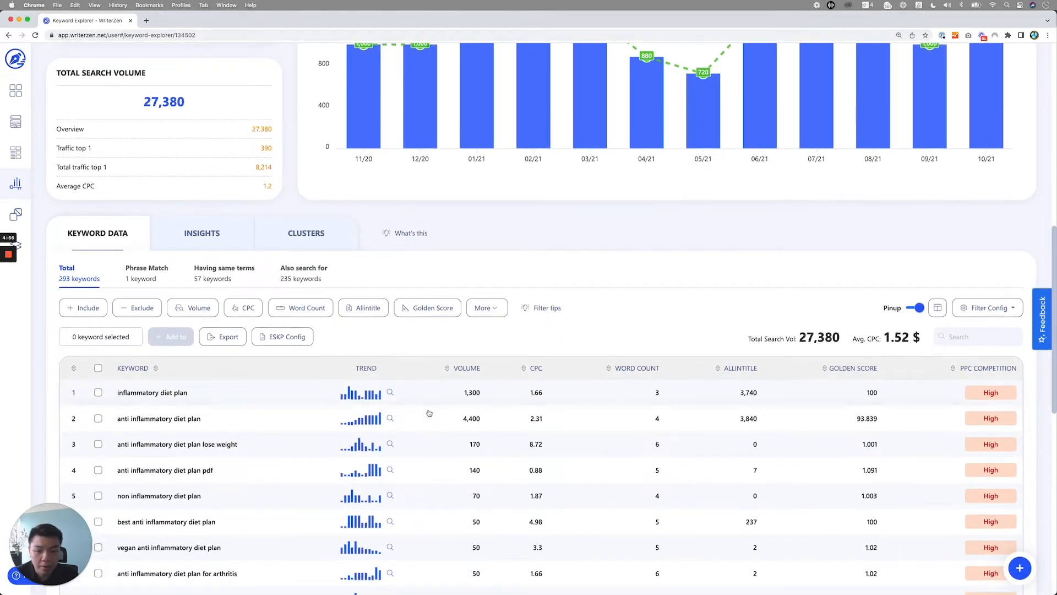
Open the Golden Filter for the inflammatory diet plan keywords and switch it to filtering by potential value.
{"action": "scroll", "coordinate": [455, 412], "scroll_direction": "down", "scroll_amount": 2}
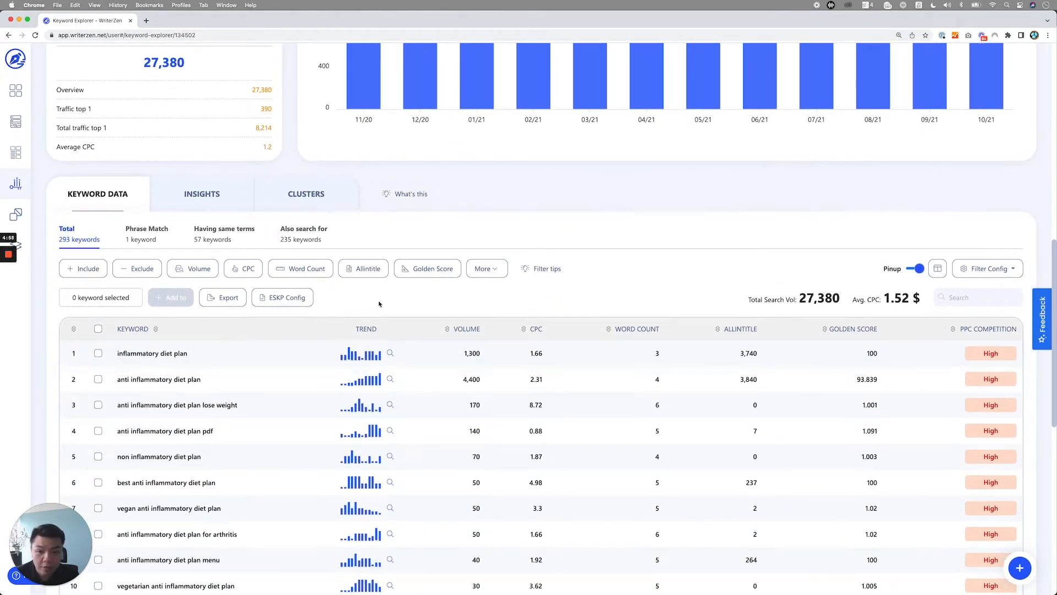
{"action": "left_click", "coordinate": [427, 268]}
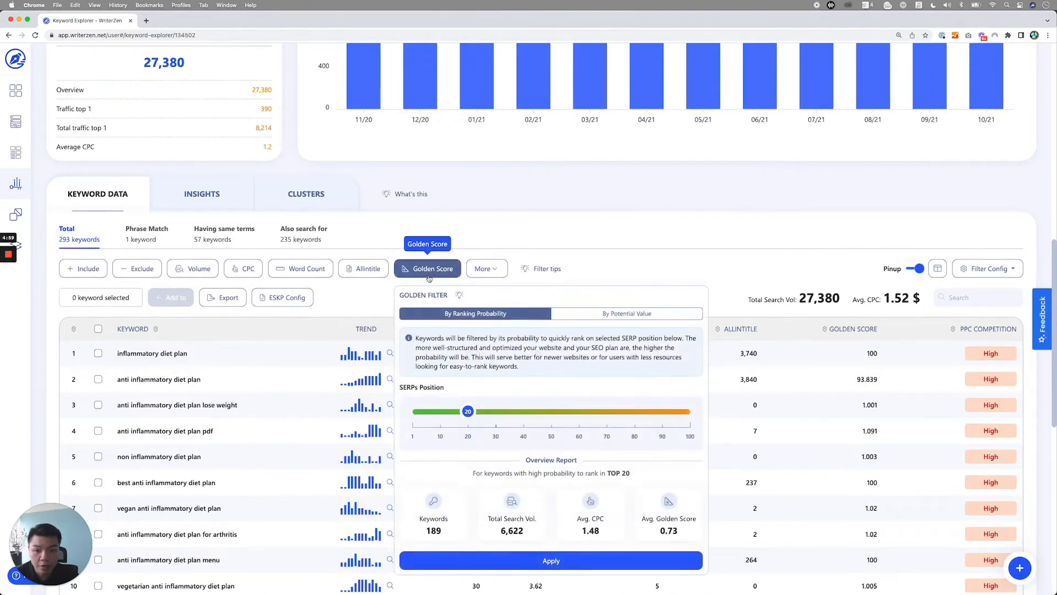
{"action": "left_click", "coordinate": [602, 319]}
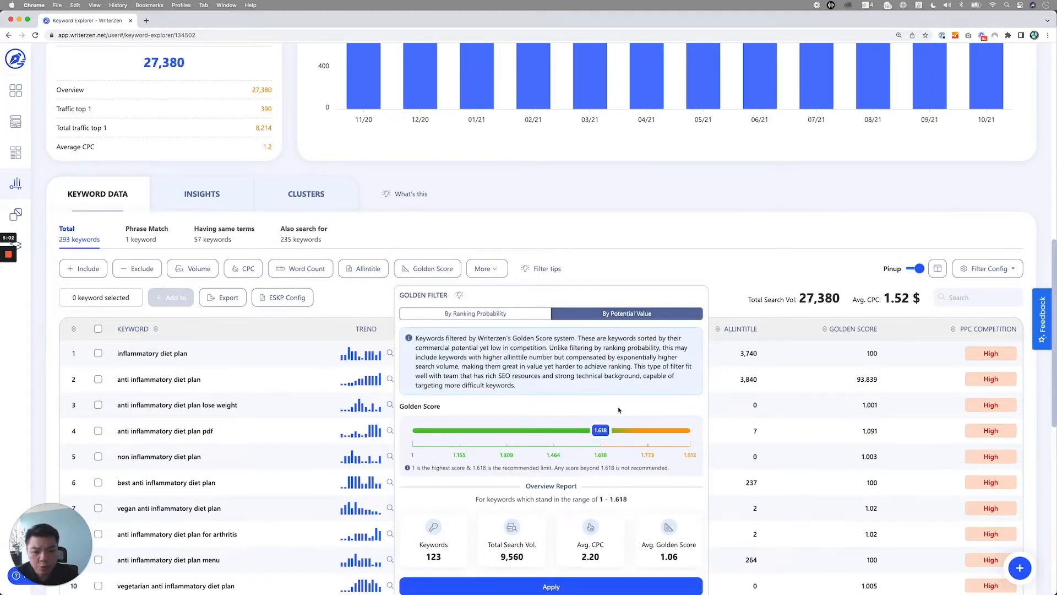
{"action": "scroll", "coordinate": [619, 410], "scroll_direction": "down", "scroll_amount": 2}
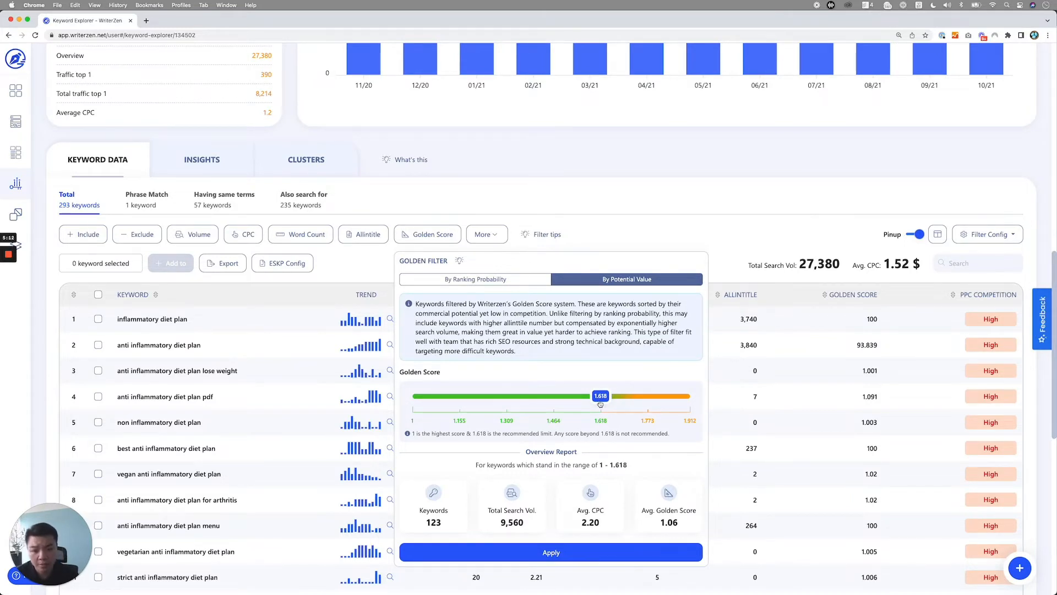
View the list of available how-to guides for Keyword Explorer and close it.
{"action": "scroll", "coordinate": [829, 198], "scroll_direction": "up", "scroll_amount": 10}
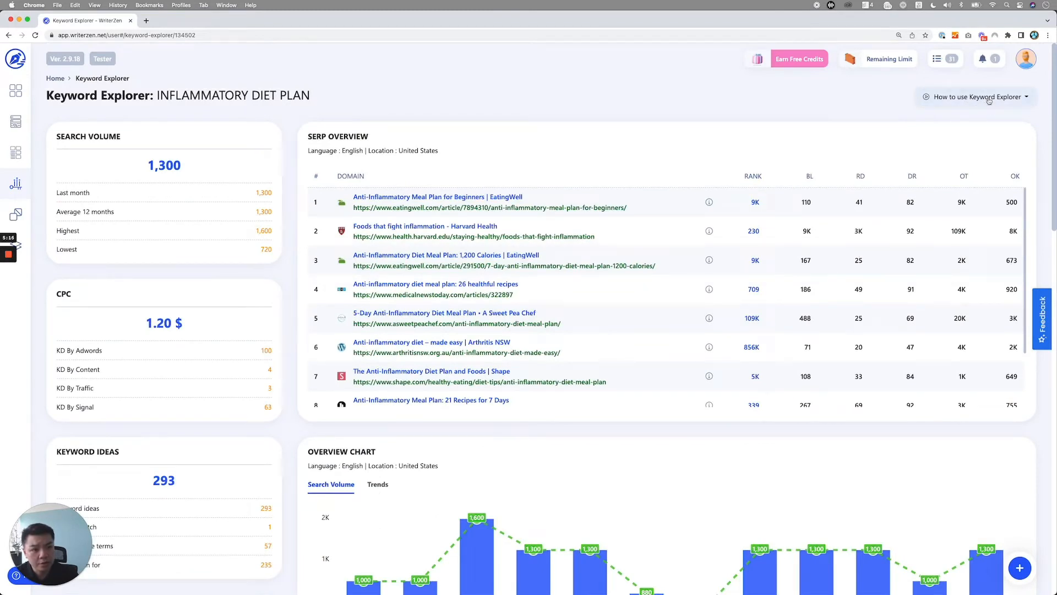
{"action": "left_click", "coordinate": [988, 99]}
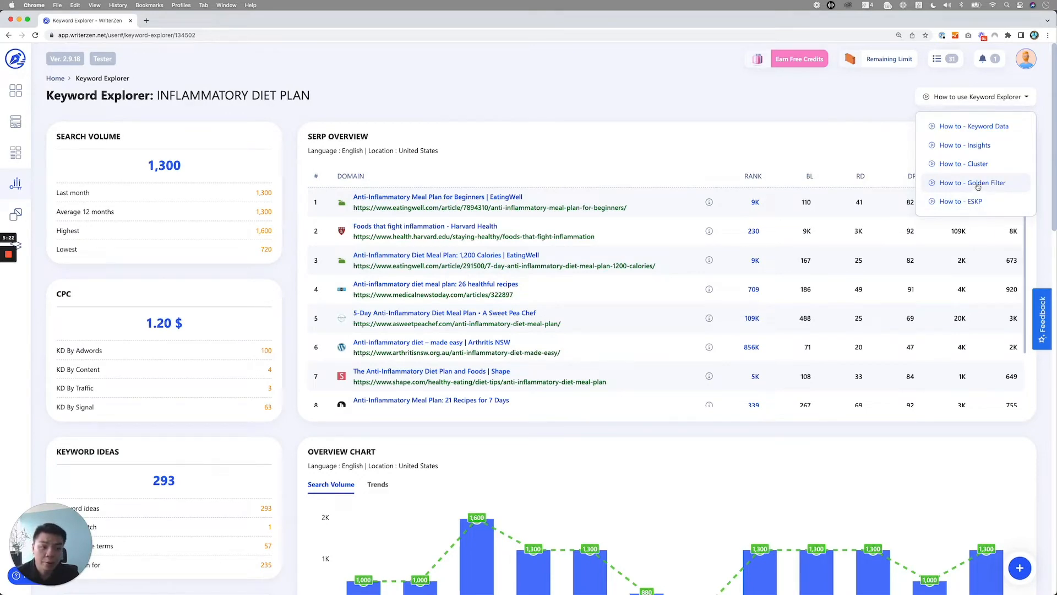
{"action": "left_click", "coordinate": [792, 145]}
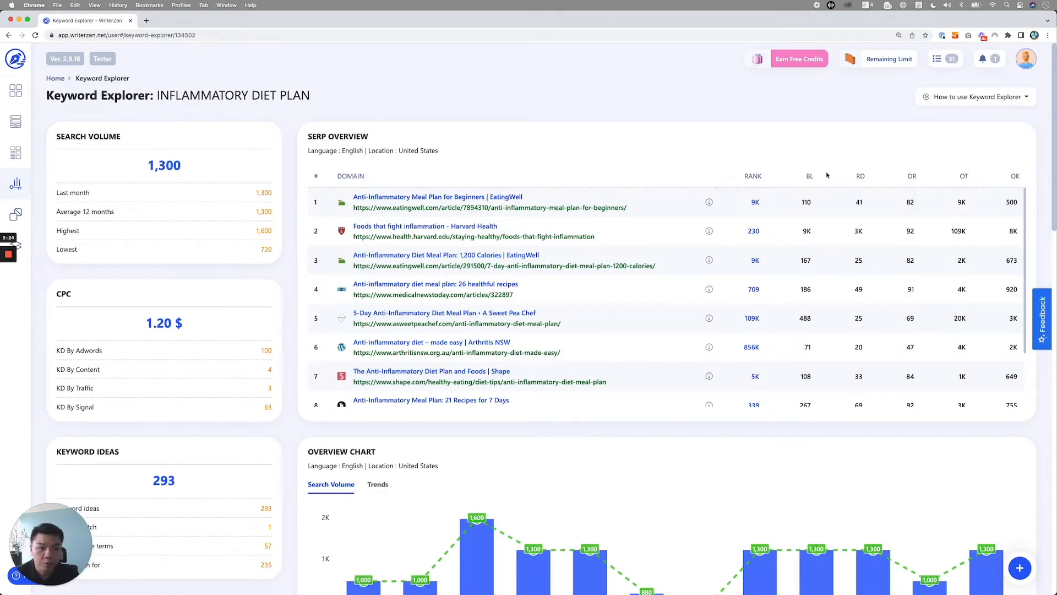
Apply the Golden Filter by potential value with a Golden Score range of 1 to 1.618 to the keyword table.
{"action": "scroll", "coordinate": [748, 160], "scroll_direction": "down", "scroll_amount": 15}
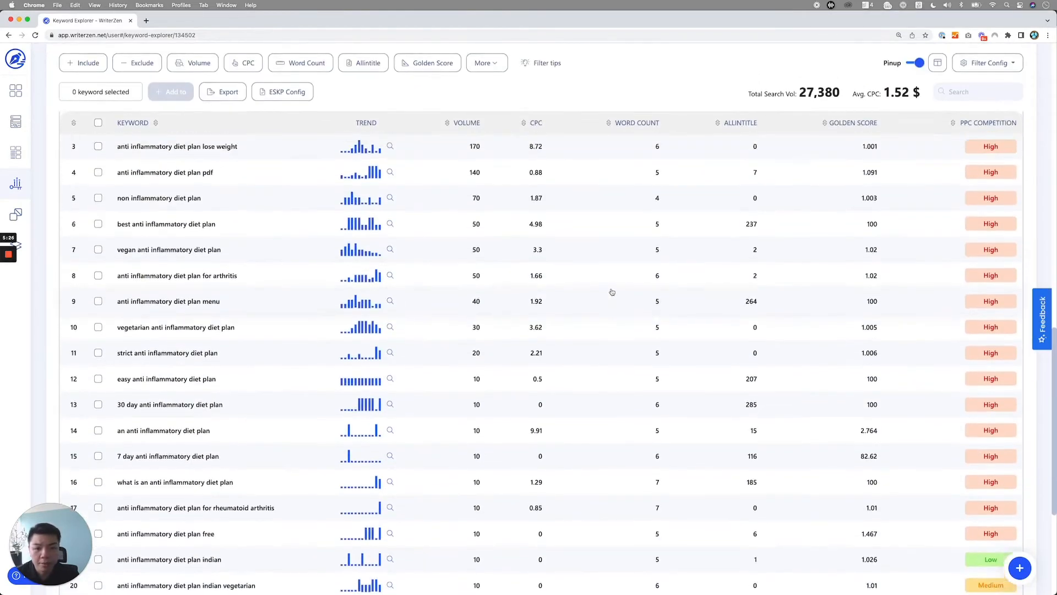
{"action": "scroll", "coordinate": [708, 213], "scroll_direction": "up", "scroll_amount": 5}
{"action": "mouse_move", "coordinate": [752, 296]}
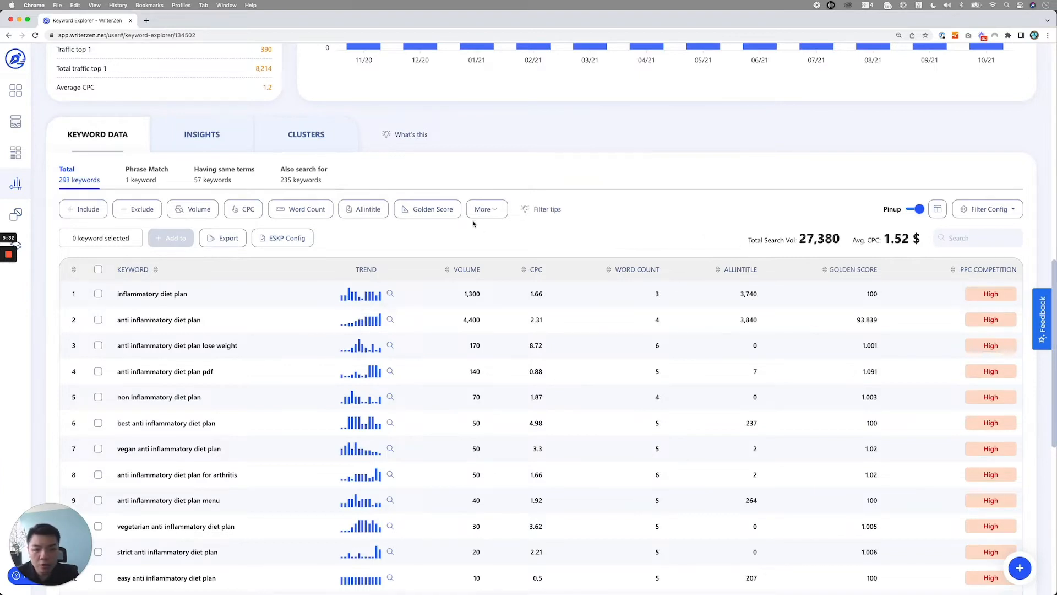
{"action": "left_click", "coordinate": [427, 209]}
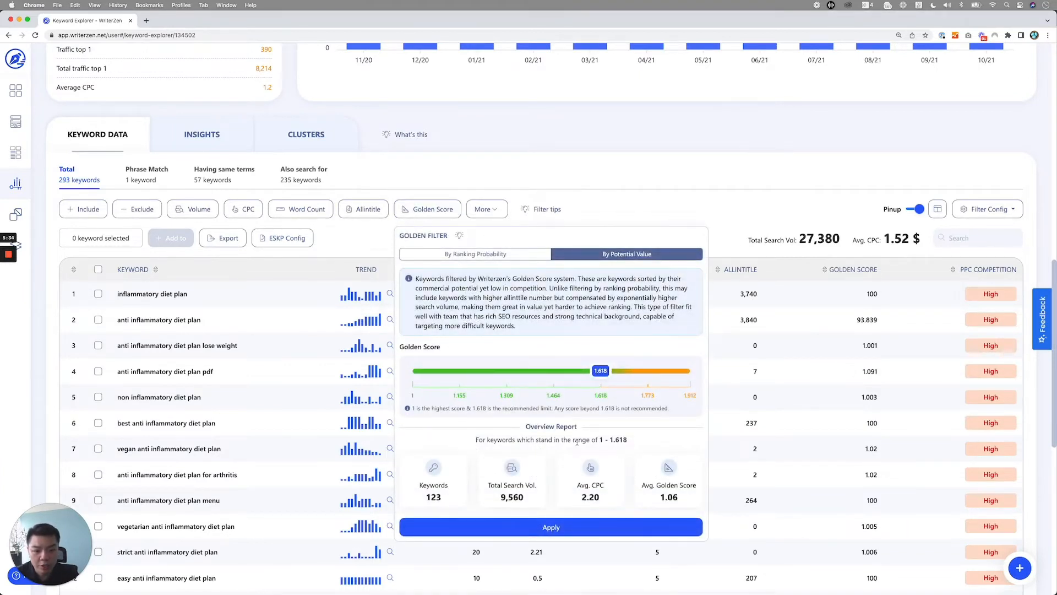
{"action": "left_click", "coordinate": [573, 528]}
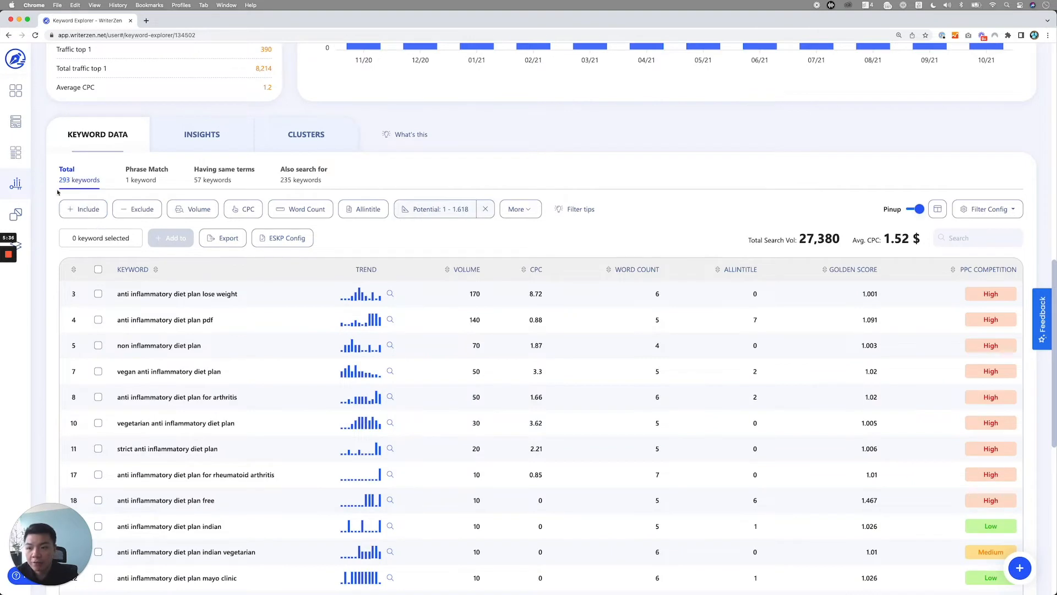
Select all filtered keywords, sort the table by search volume from highest to lowest, and review the keywords.
{"action": "left_click", "coordinate": [98, 270]}
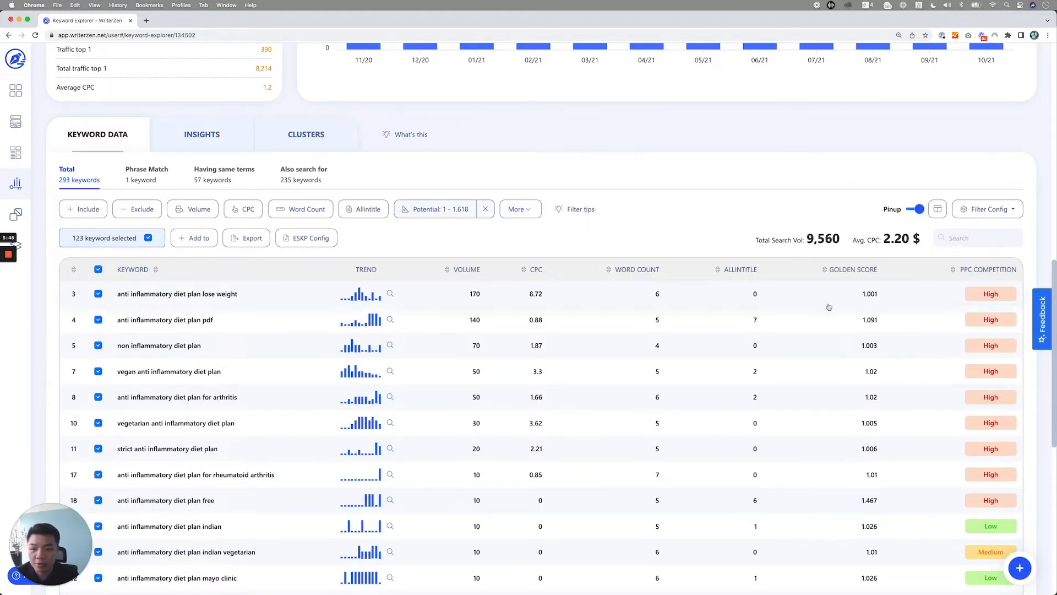
{"action": "scroll", "coordinate": [279, 374], "scroll_direction": "down", "scroll_amount": 5}
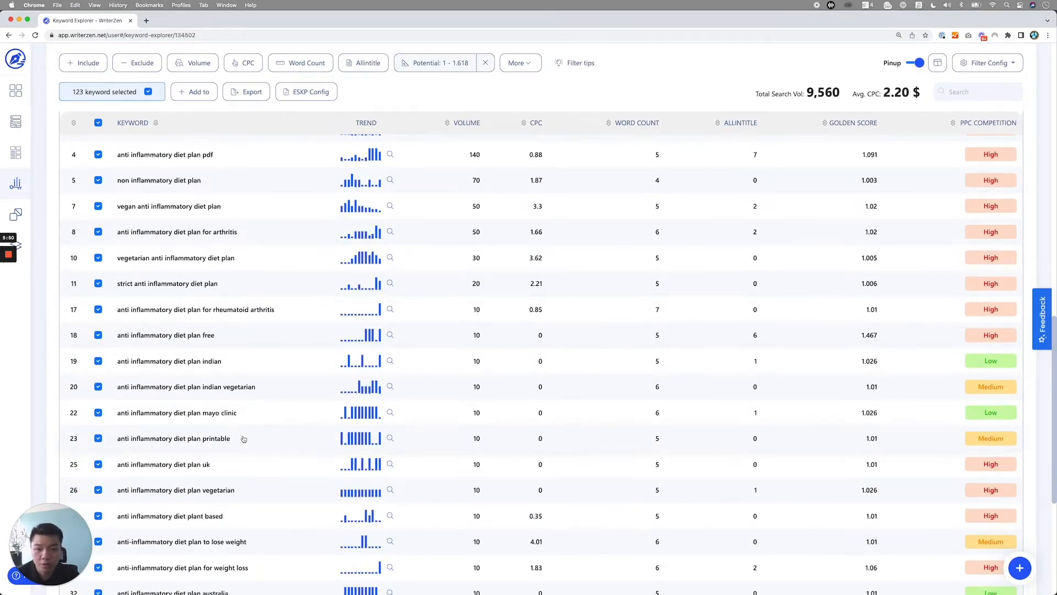
{"action": "scroll", "coordinate": [242, 439], "scroll_direction": "down", "scroll_amount": 5}
{"action": "left_click", "coordinate": [467, 122]}
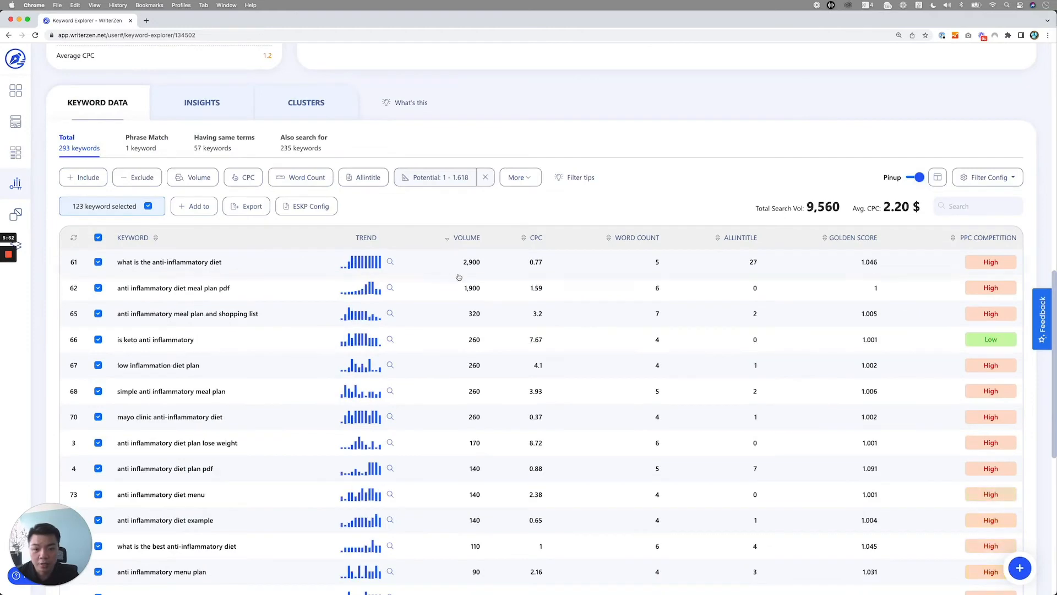
{"action": "scroll", "coordinate": [287, 323], "scroll_direction": "down", "scroll_amount": 1}
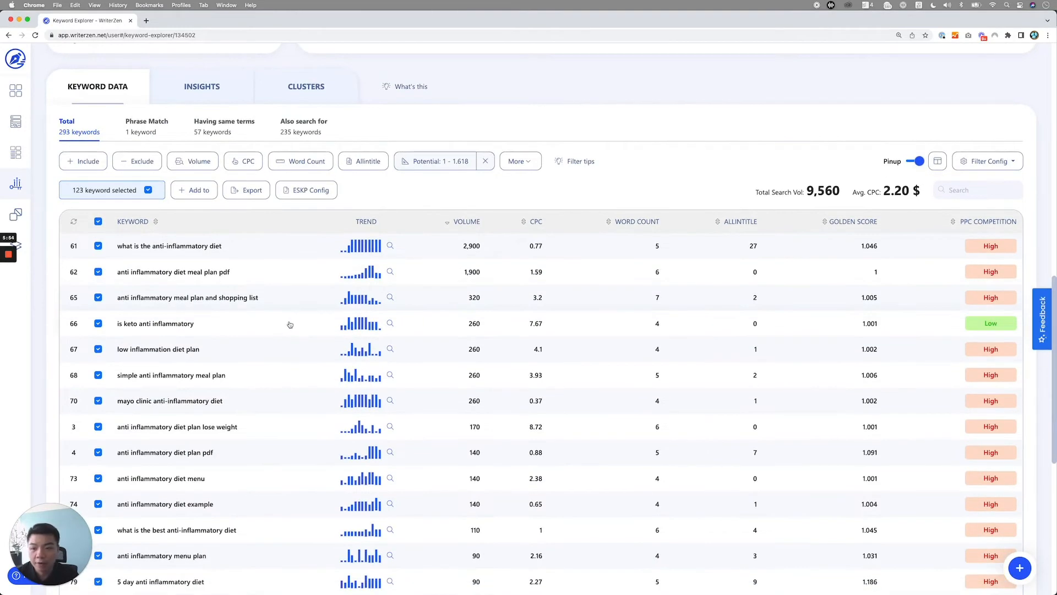
{"action": "scroll", "coordinate": [461, 270], "scroll_direction": "down", "scroll_amount": 3}
{"action": "scroll", "coordinate": [465, 395], "scroll_direction": "down", "scroll_amount": 5}
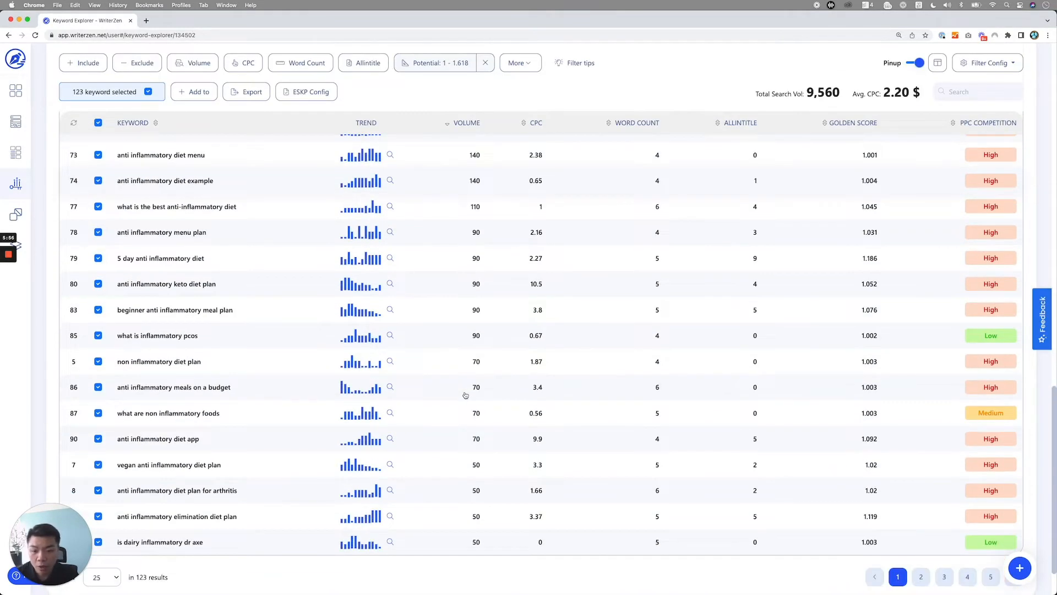
{"action": "scroll", "coordinate": [465, 395], "scroll_direction": "up", "scroll_amount": 10}
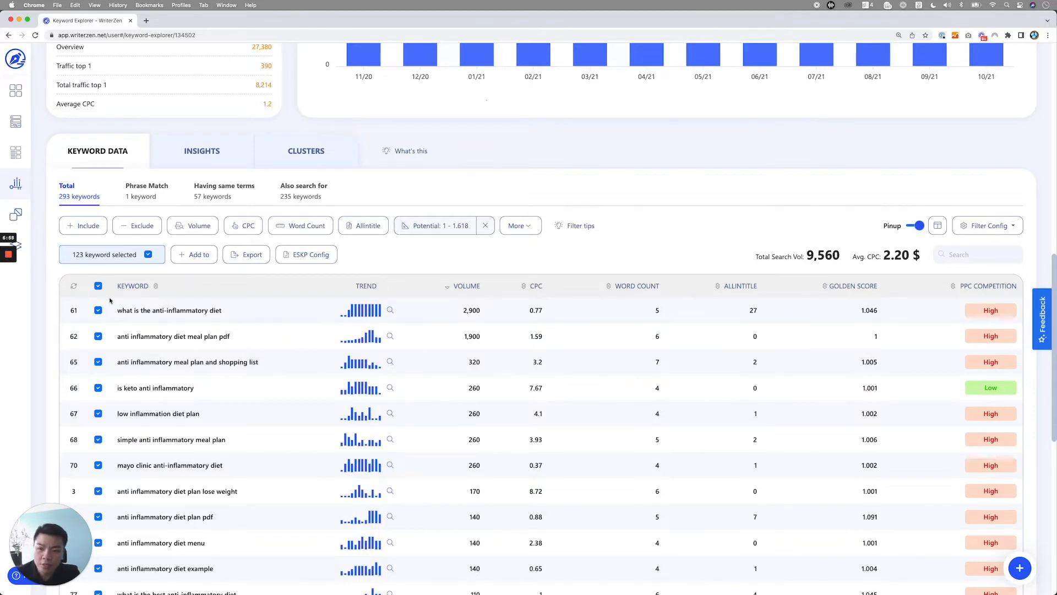
Add the selected keywords to a new keyword list named "Sub topic 1: inflamatary diet plan".
{"action": "left_click", "coordinate": [186, 257]}
{"action": "left_click", "coordinate": [223, 284]}
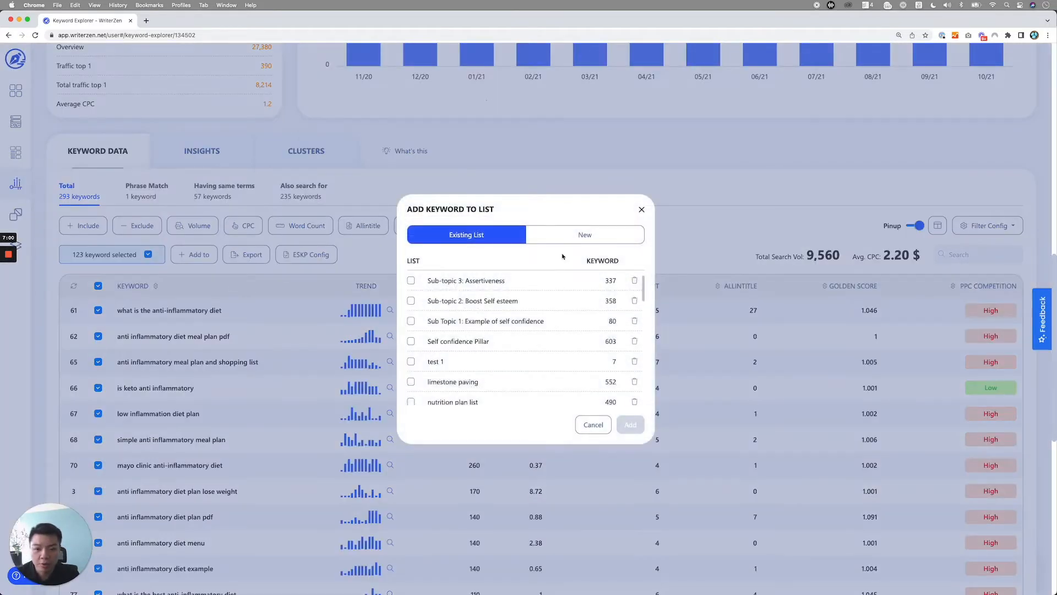
{"action": "left_click", "coordinate": [588, 238]}
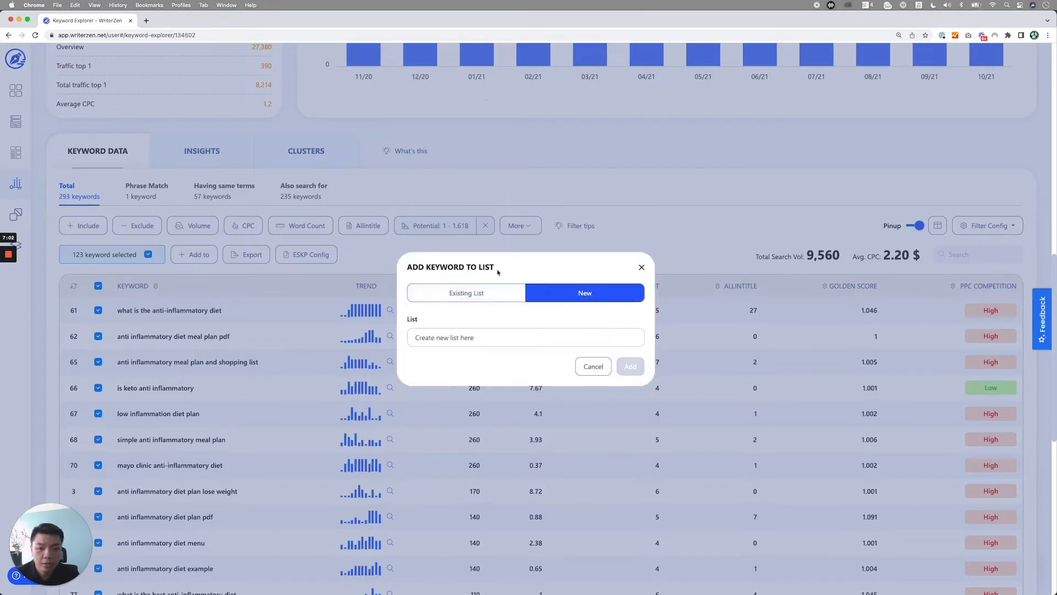
{"action": "left_click", "coordinate": [416, 338]}
{"action": "type", "text": "Sub"}
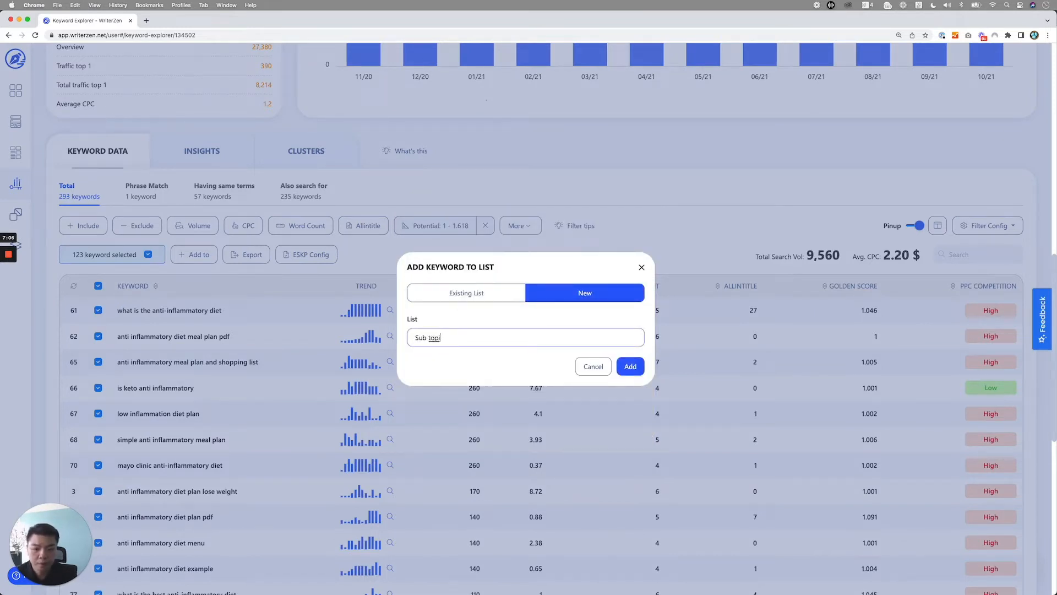
{"action": "type", "text": " topic 1 In"}
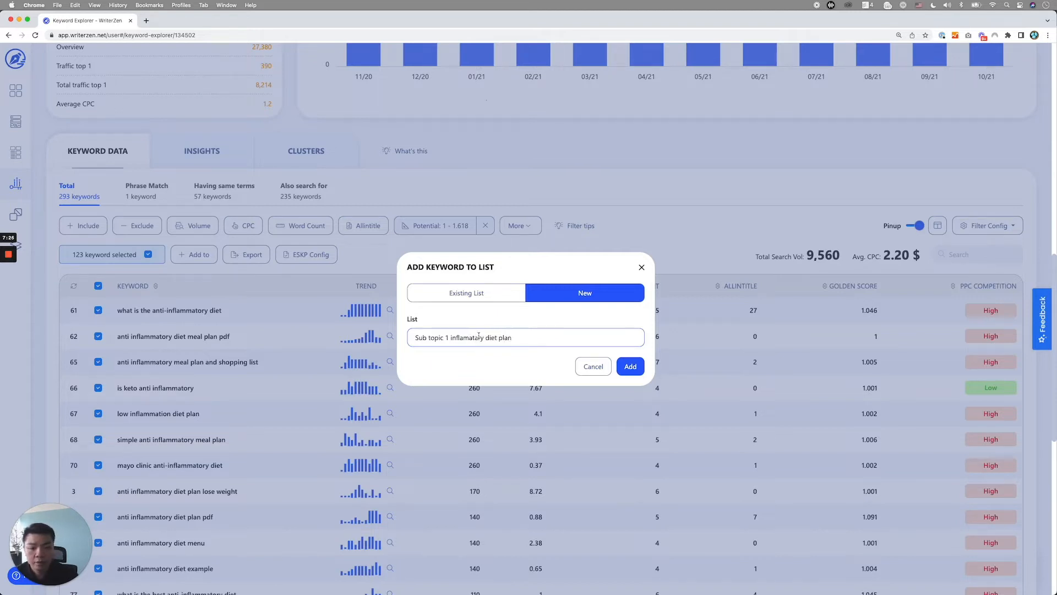
{"action": "type", "text": ":"}
{"action": "left_click", "coordinate": [639, 374]}
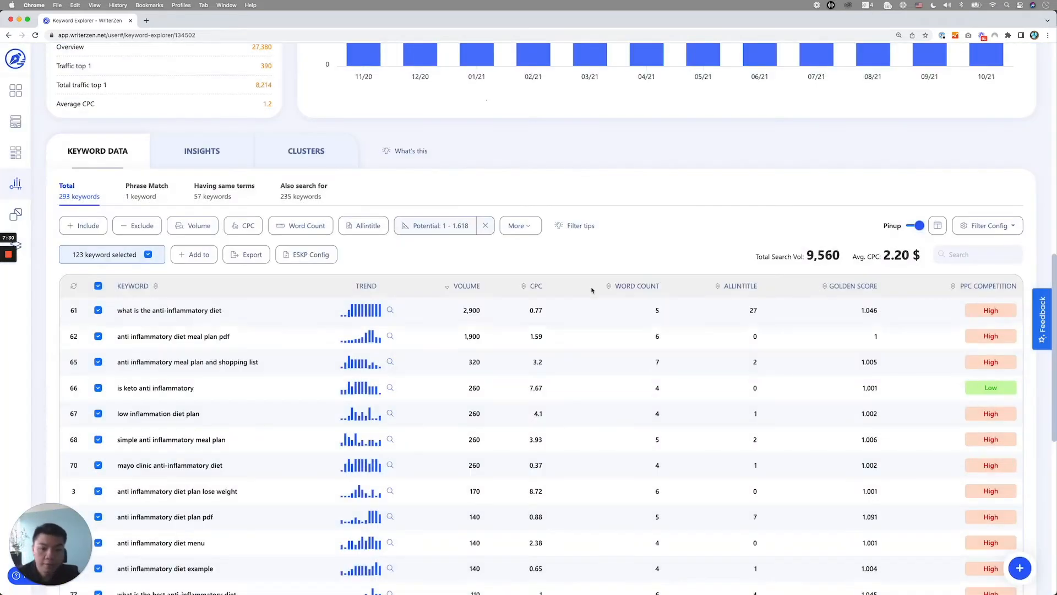
Open the DIABETIC MEAL PLAN report from the Keyword Explorer history and check its clusters and keyword data.
{"action": "scroll", "coordinate": [738, 253], "scroll_direction": "up", "scroll_amount": 15}
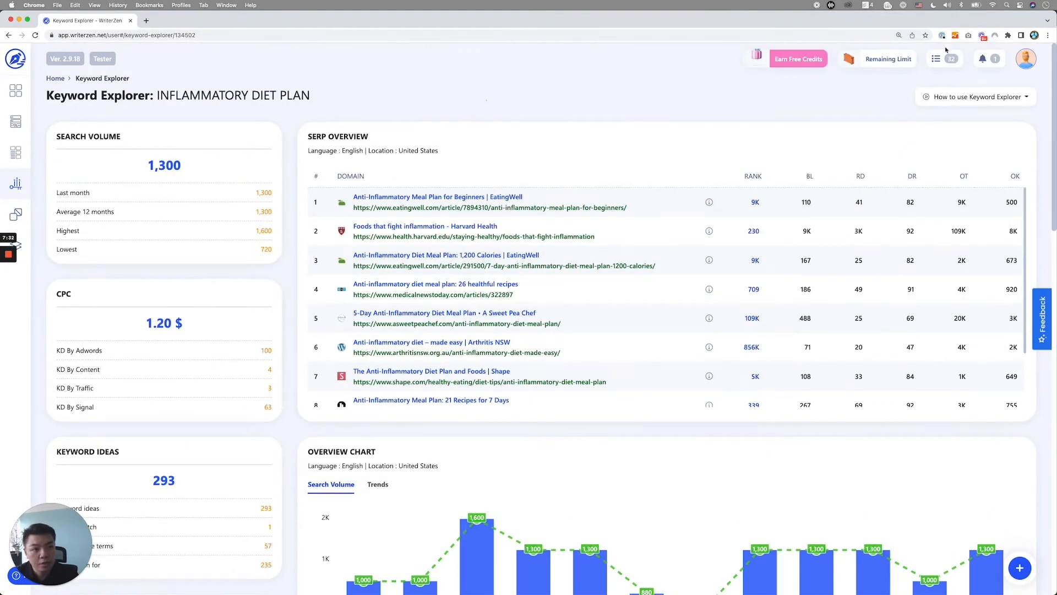
{"action": "scroll", "coordinate": [496, 165], "scroll_direction": "down", "scroll_amount": 1}
{"action": "left_click", "coordinate": [20, 191]}
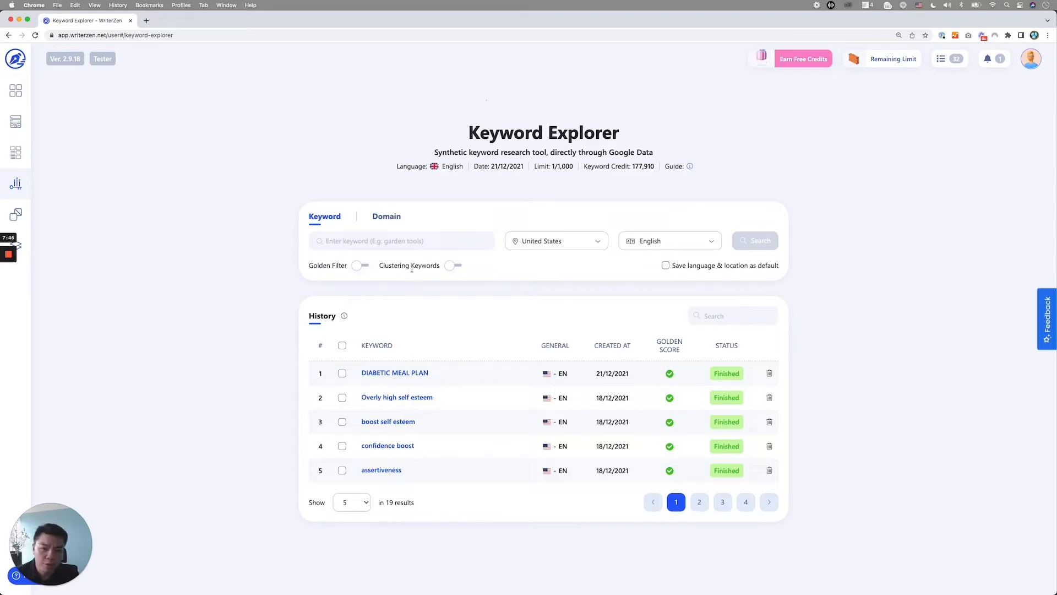
{"action": "left_click", "coordinate": [395, 373]}
{"action": "scroll", "coordinate": [283, 408], "scroll_direction": "down", "scroll_amount": 10}
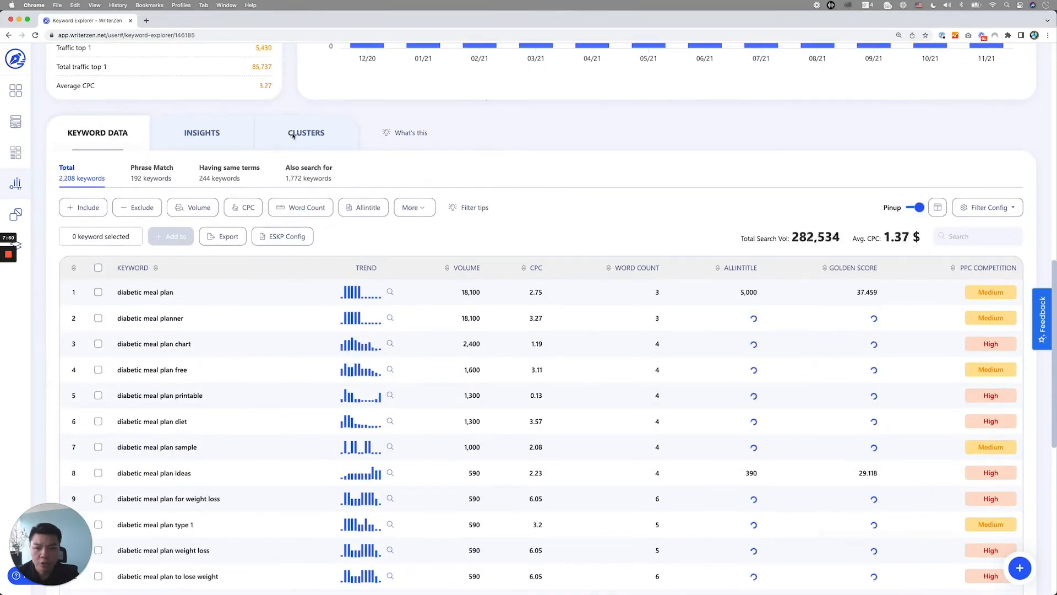
{"action": "left_click", "coordinate": [292, 134]}
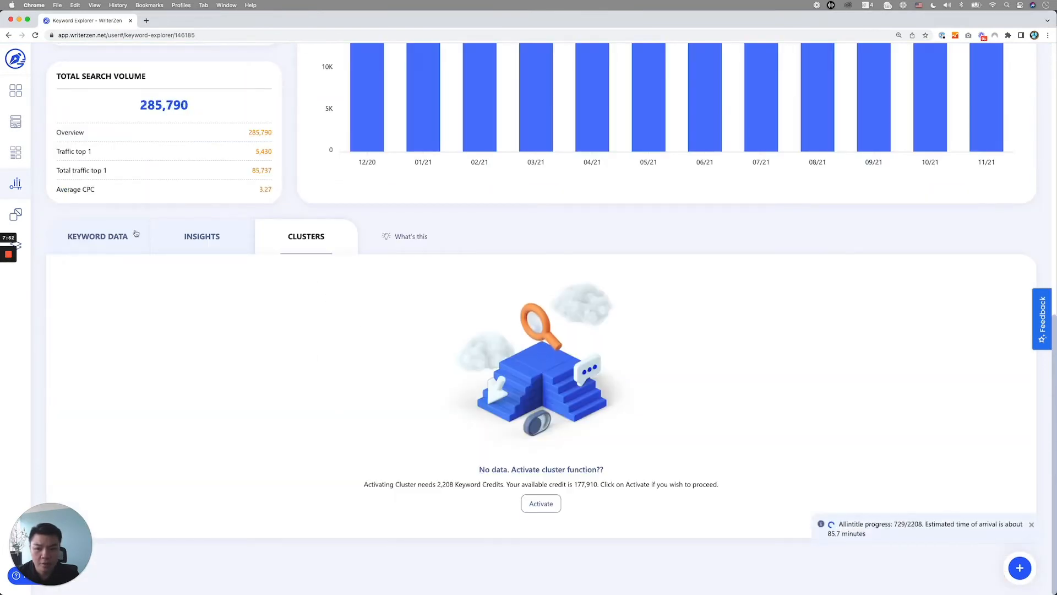
{"action": "left_click", "coordinate": [91, 237]}
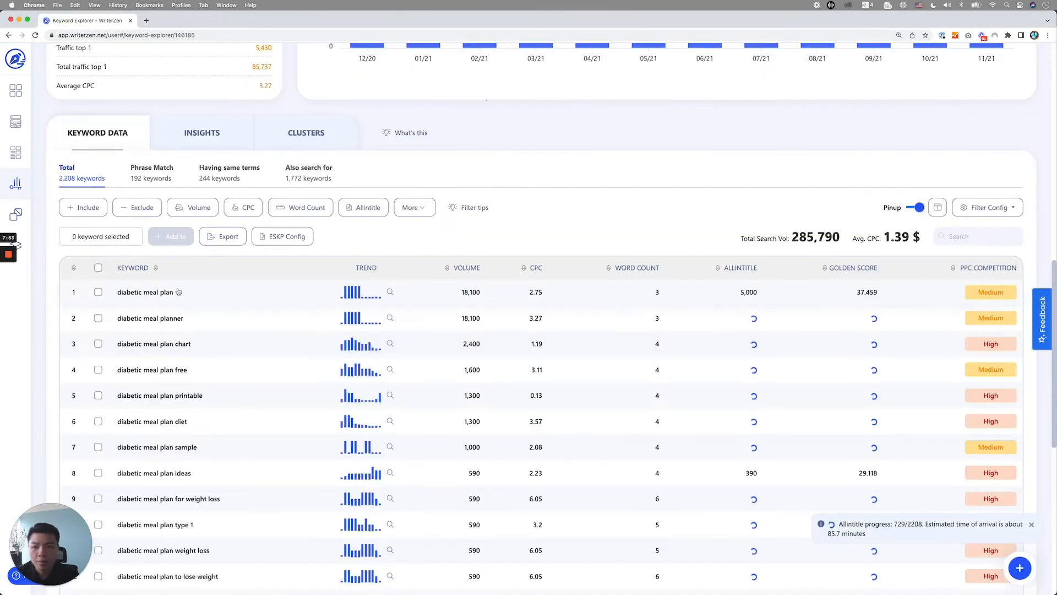
Start a new Keyword Importer project named "Nutrition".
{"action": "left_click", "coordinate": [27, 245]}
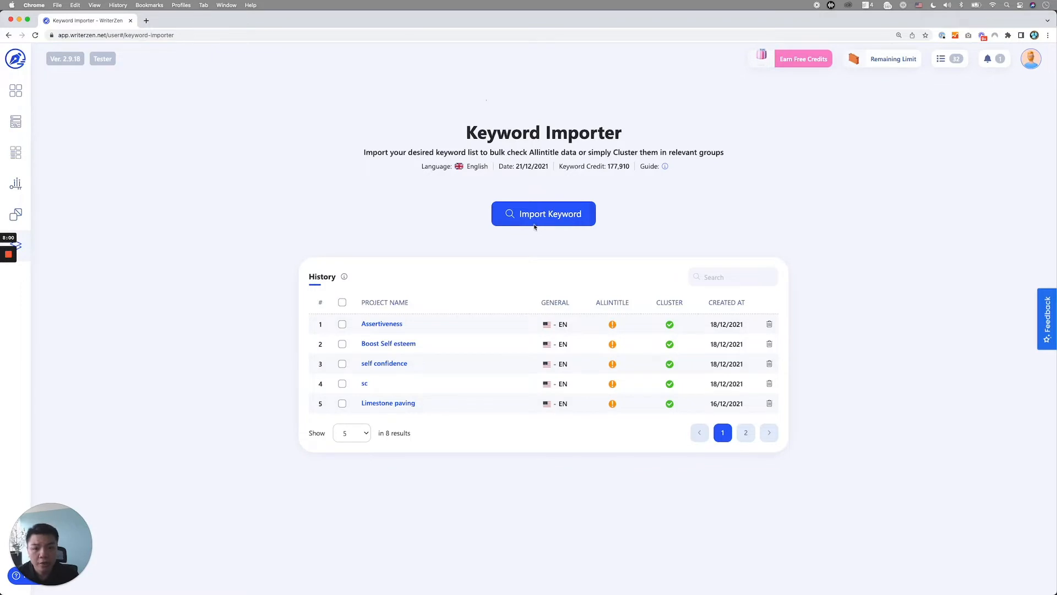
{"action": "left_click", "coordinate": [501, 214]}
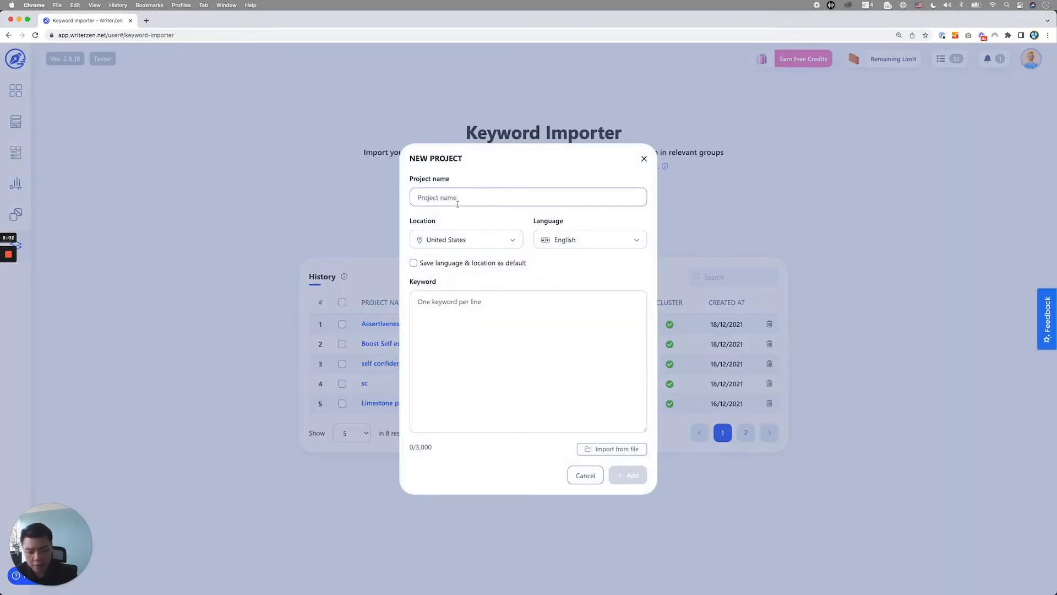
{"action": "type", "text": "Nutrition"}
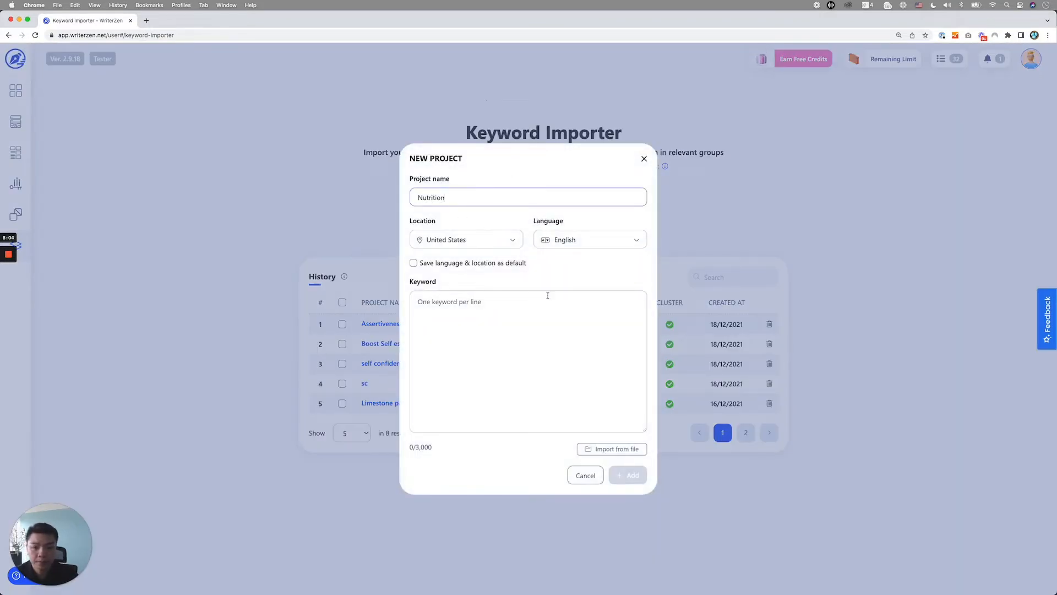
Import the keywords from the saved "nutrition plan list" into the project and add the project.
{"action": "left_click", "coordinate": [611, 448]}
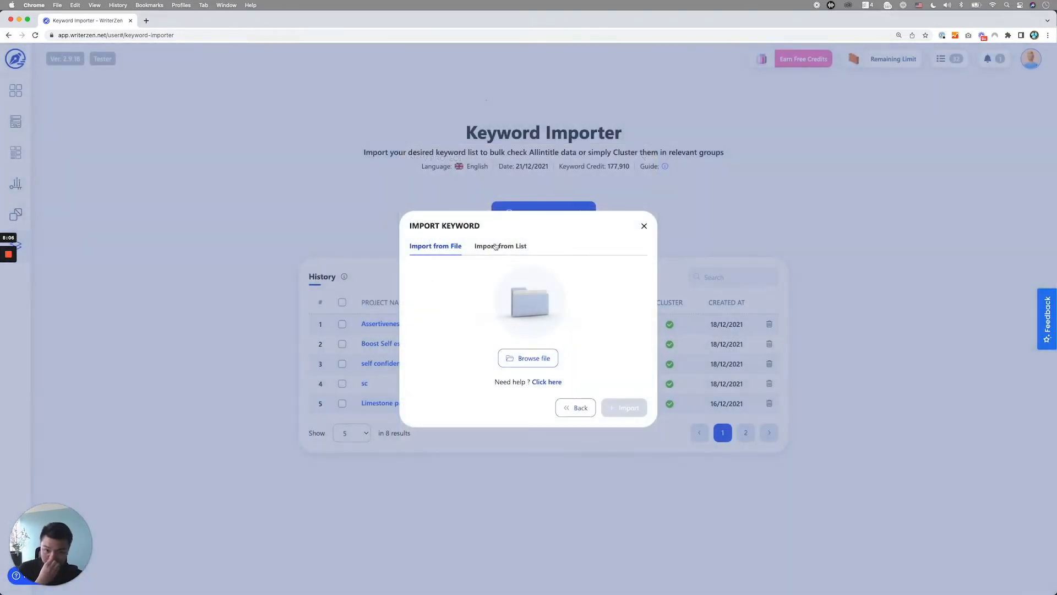
{"action": "left_click", "coordinate": [517, 252]}
{"action": "scroll", "coordinate": [497, 340], "scroll_direction": "down", "scroll_amount": 1}
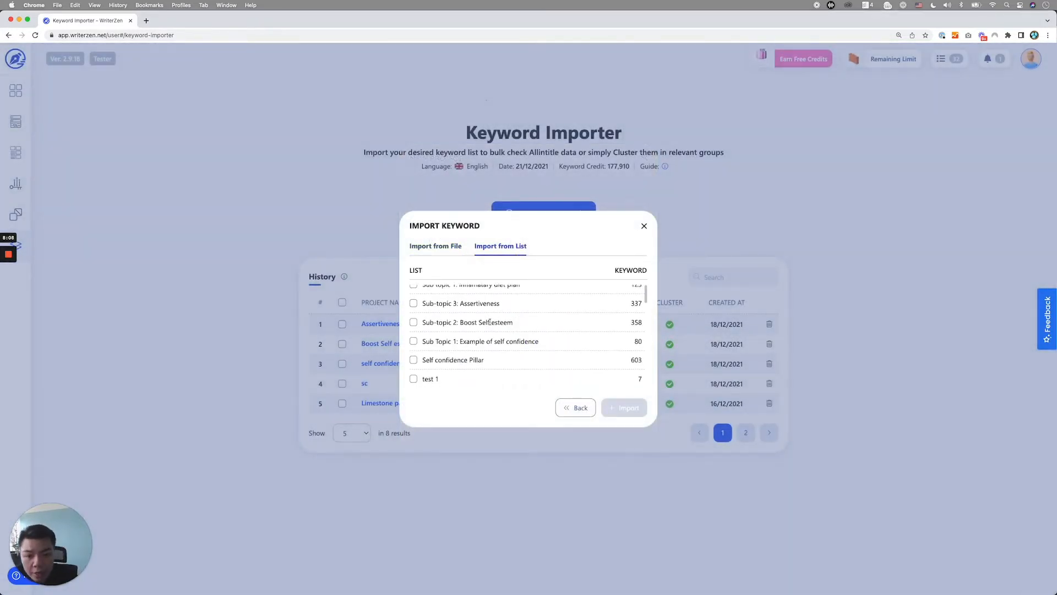
{"action": "scroll", "coordinate": [497, 341], "scroll_direction": "down", "scroll_amount": 5}
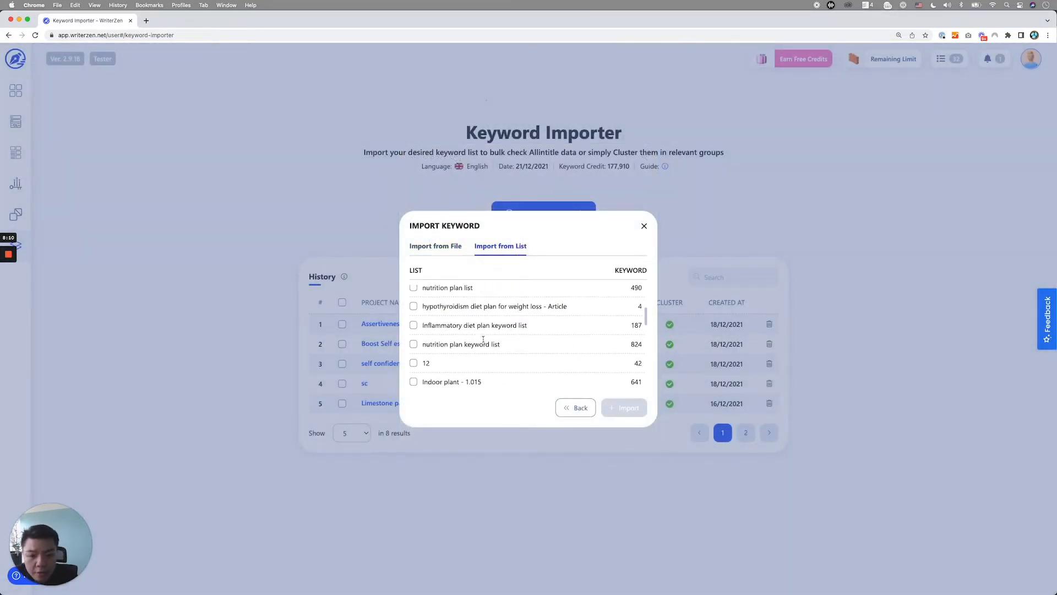
{"action": "scroll", "coordinate": [483, 339], "scroll_direction": "up", "scroll_amount": 2}
{"action": "left_click", "coordinate": [413, 305]}
{"action": "left_click", "coordinate": [626, 407]}
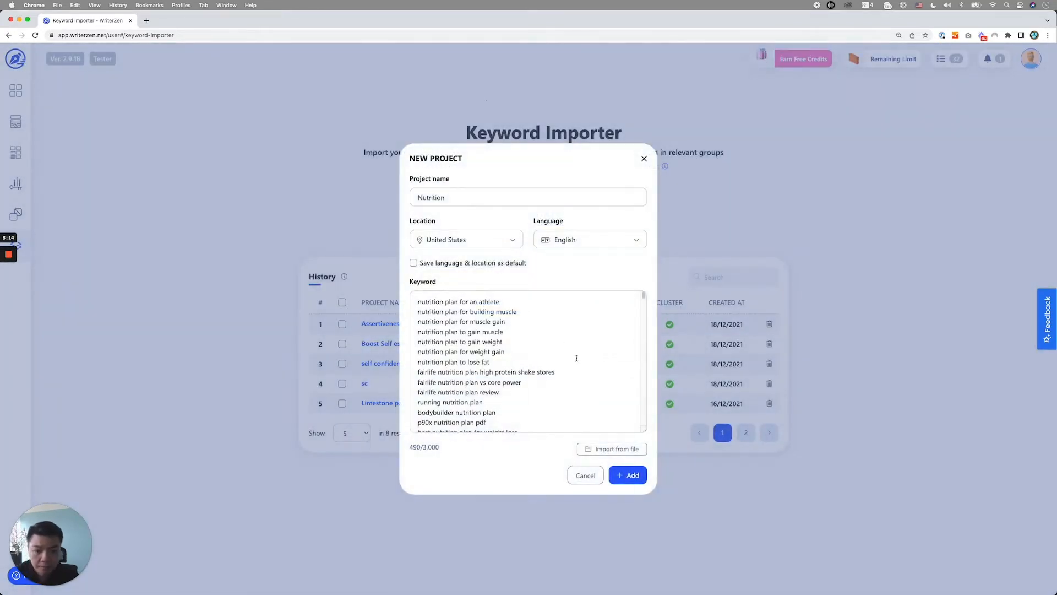
{"action": "scroll", "coordinate": [467, 396], "scroll_direction": "down", "scroll_amount": 5}
{"action": "left_click", "coordinate": [627, 474]}
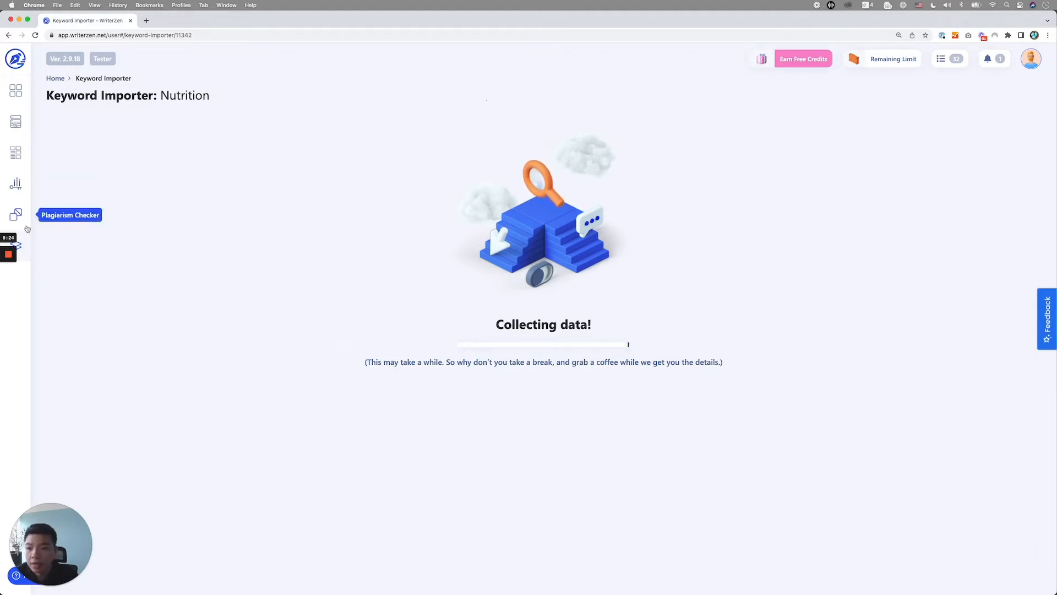
Open the existing "nutrition plan" project from the Keyword Importer history and look through its keyword data.
{"action": "left_click", "coordinate": [29, 247]}
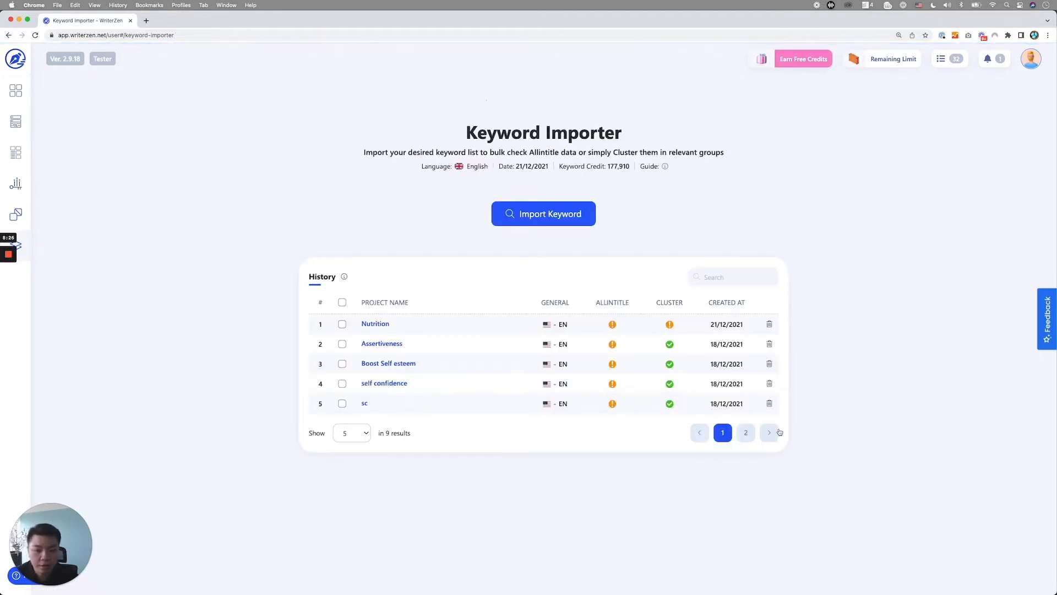
{"action": "left_click", "coordinate": [747, 433]}
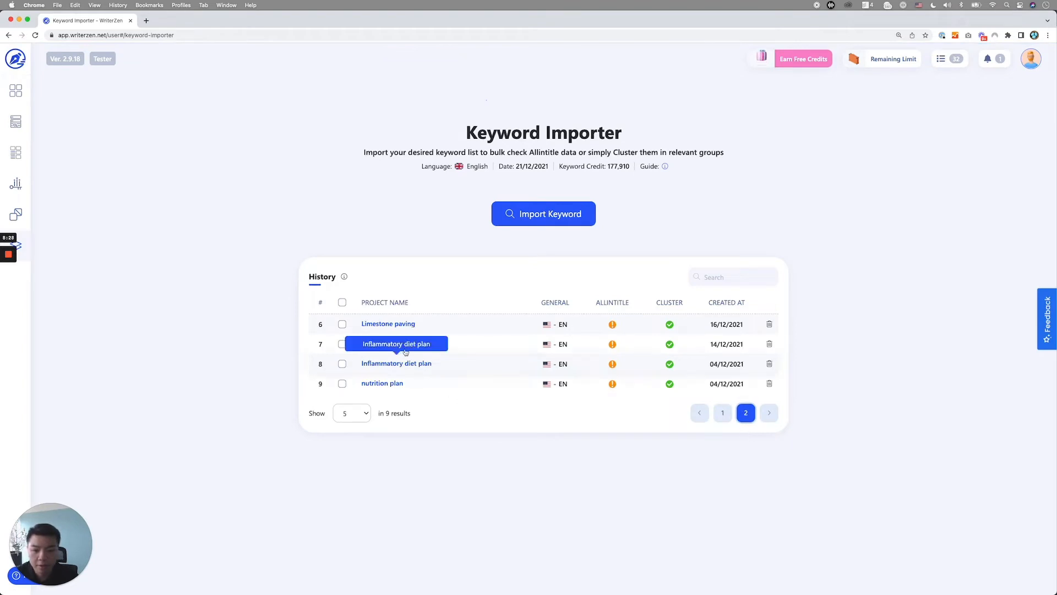
{"action": "left_click", "coordinate": [387, 384]}
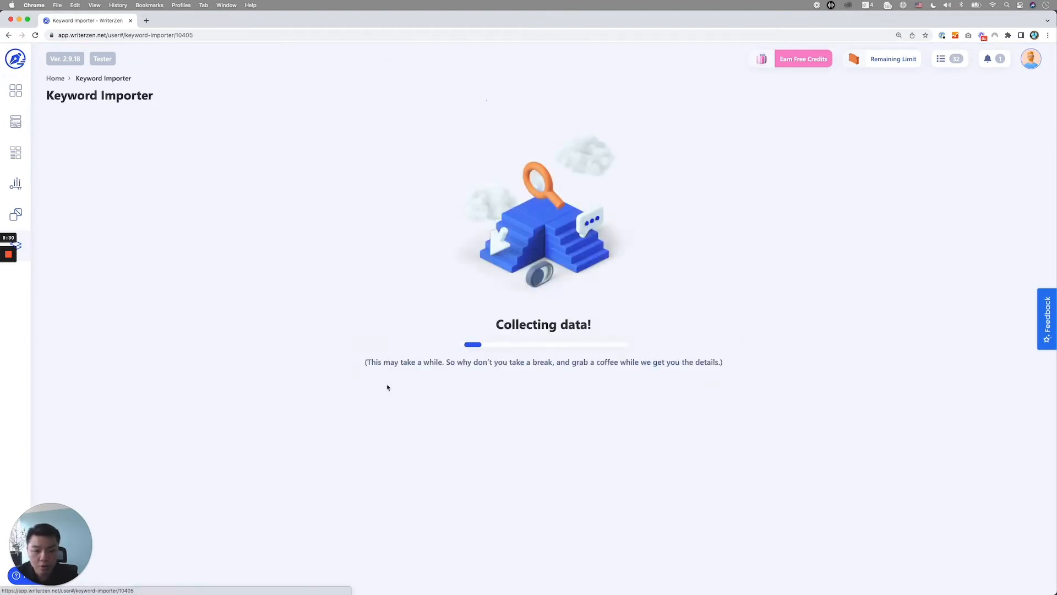
{"action": "scroll", "coordinate": [218, 361], "scroll_direction": "down", "scroll_amount": 2}
{"action": "scroll", "coordinate": [218, 361], "scroll_direction": "down", "scroll_amount": 5}
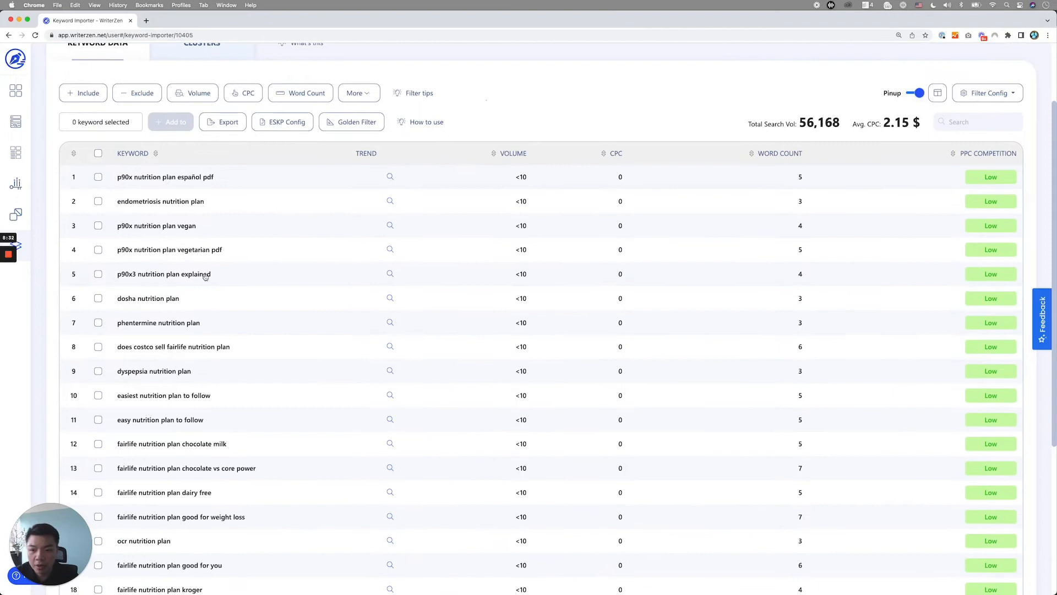
{"action": "scroll", "coordinate": [195, 417], "scroll_direction": "up", "scroll_amount": 7}
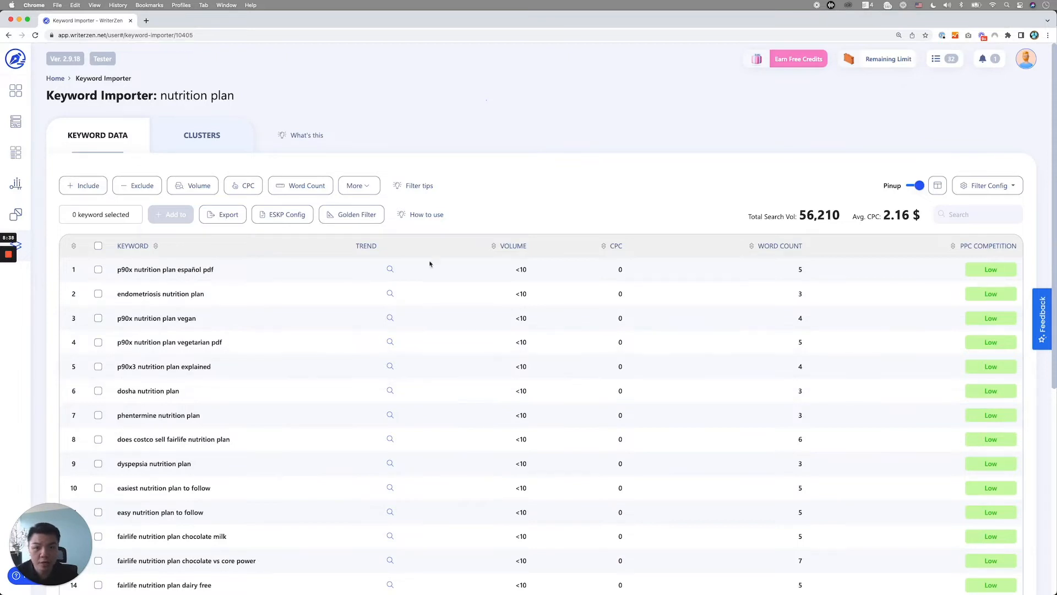
Switch to the Figma board to check the Pillar Page 1 nutrition plan note, and return to the WriterZen project.
{"action": "key", "text": "super+Tab"}
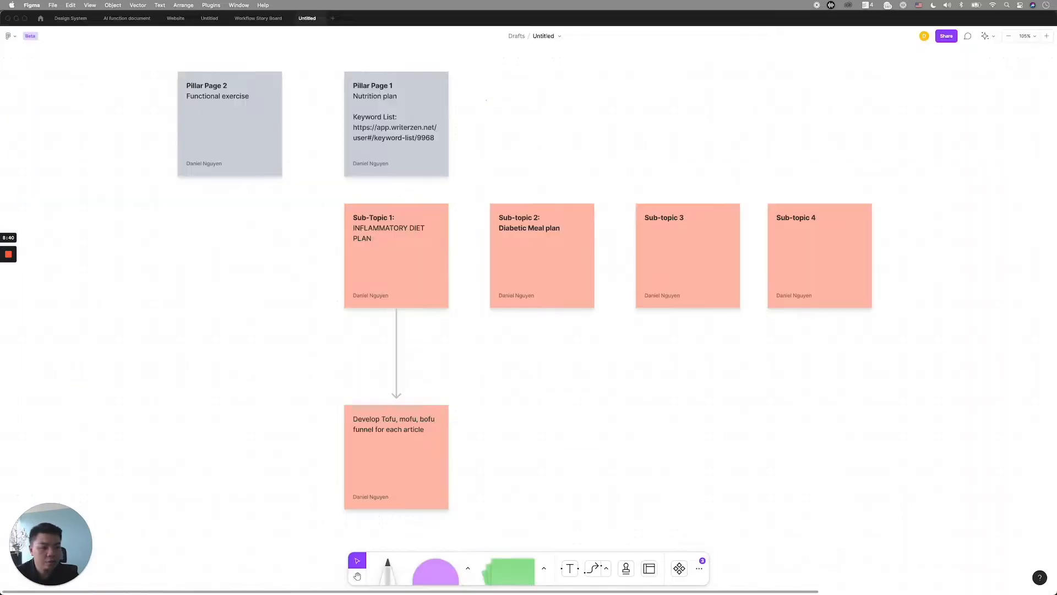
{"action": "scroll", "coordinate": [510, 256], "scroll_direction": "up", "scroll_amount": 3}
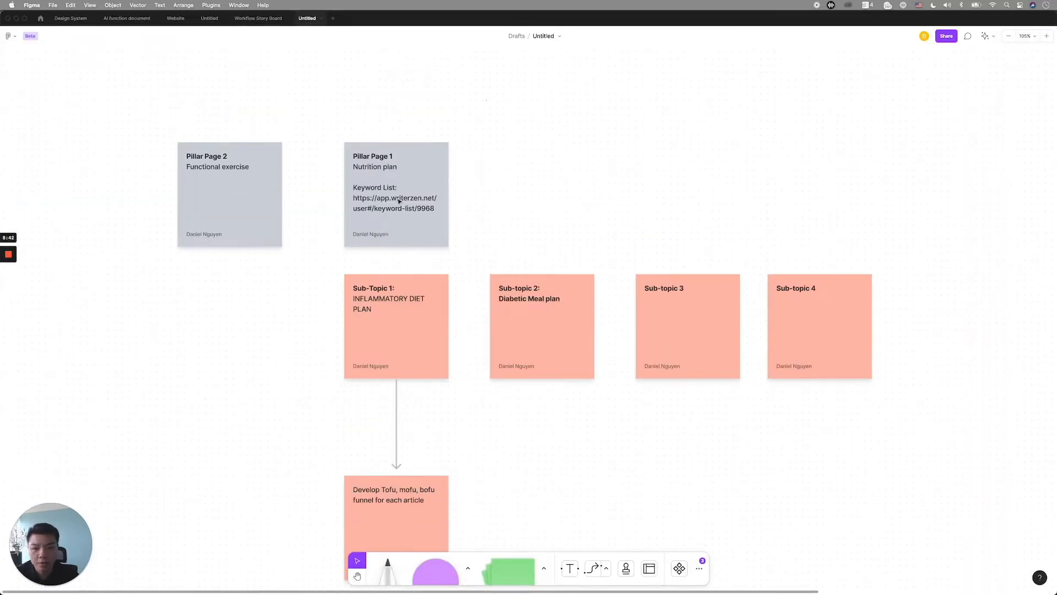
{"action": "key", "text": "super+Tab"}
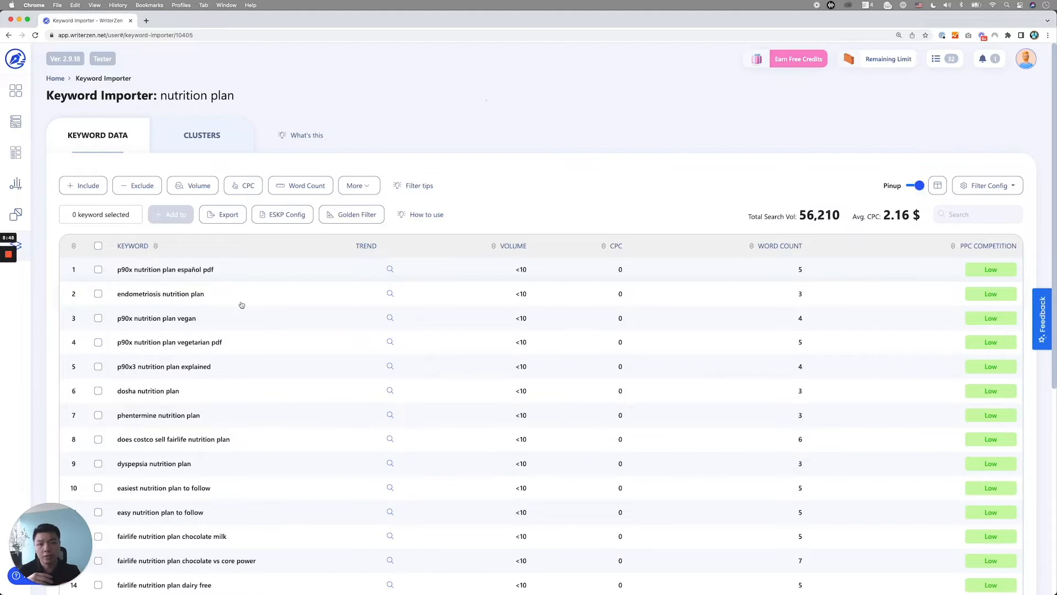
Display the keyword clusters of the nutrition plan project and look through them.
{"action": "left_click", "coordinate": [208, 138]}
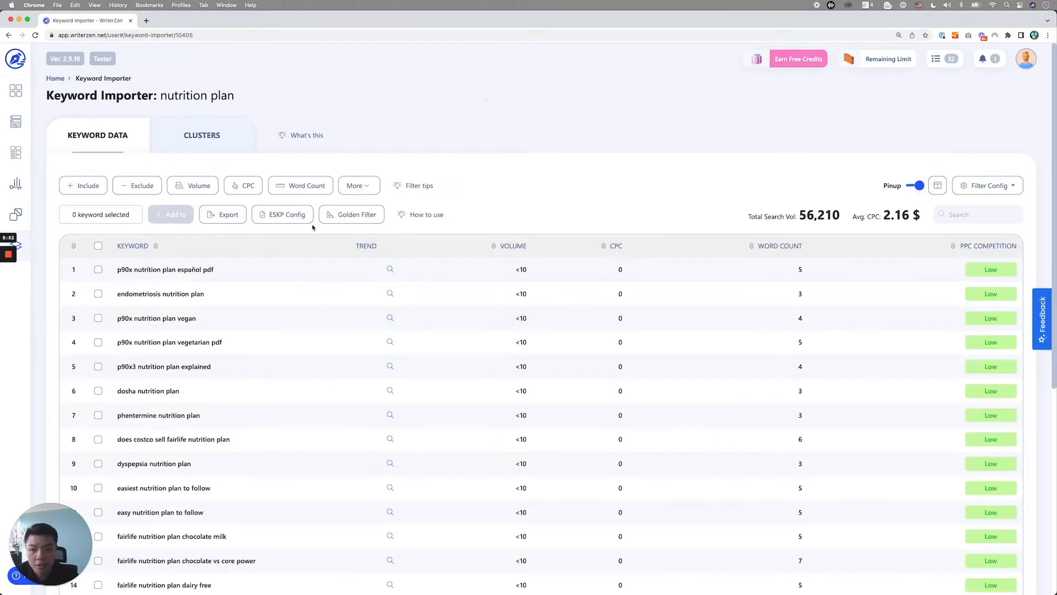
{"action": "left_click", "coordinate": [203, 150]}
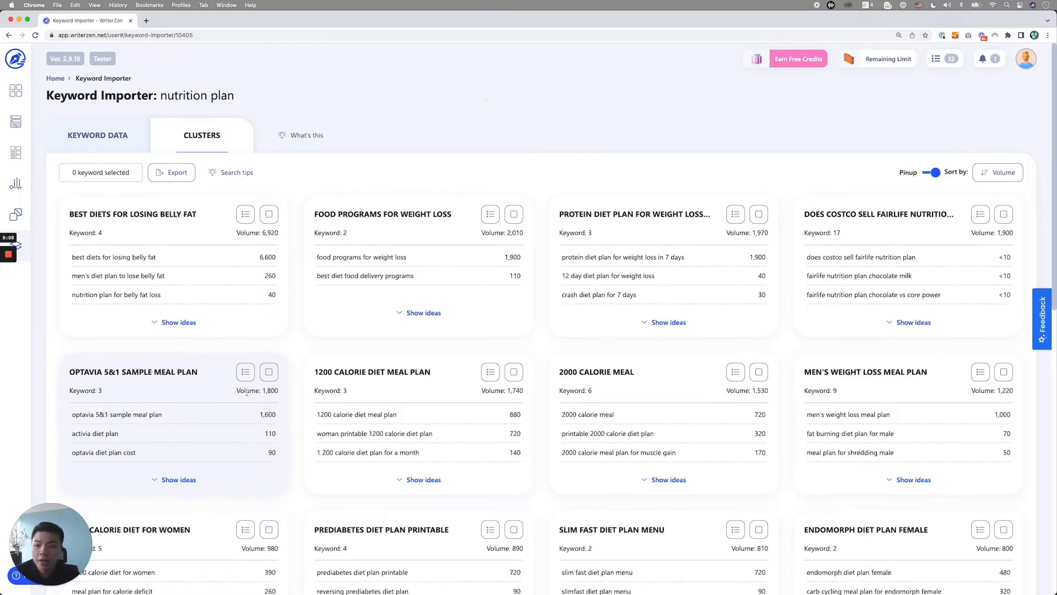
{"action": "scroll", "coordinate": [765, 353], "scroll_direction": "down", "scroll_amount": 9}
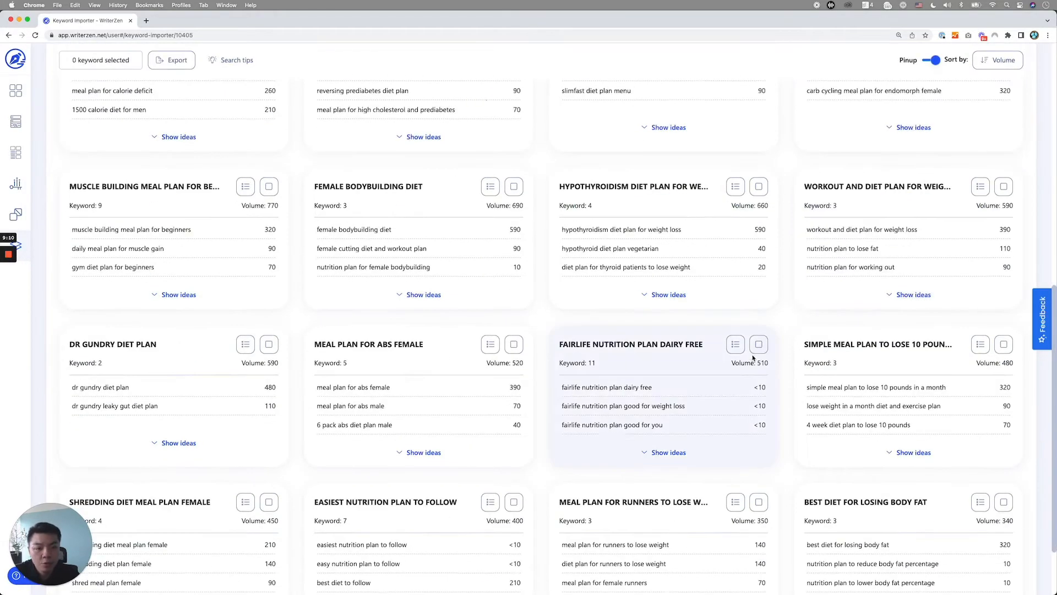
{"action": "scroll", "coordinate": [300, 373], "scroll_direction": "down", "scroll_amount": 2}
{"action": "scroll", "coordinate": [333, 372], "scroll_direction": "up", "scroll_amount": 7}
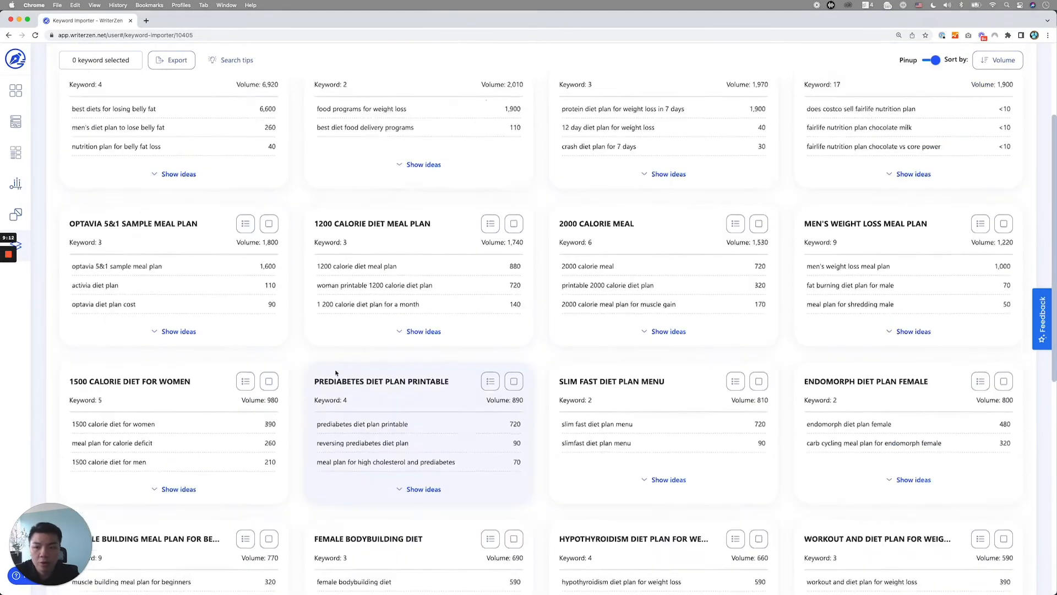
{"action": "scroll", "coordinate": [336, 372], "scroll_direction": "up", "scroll_amount": 4}
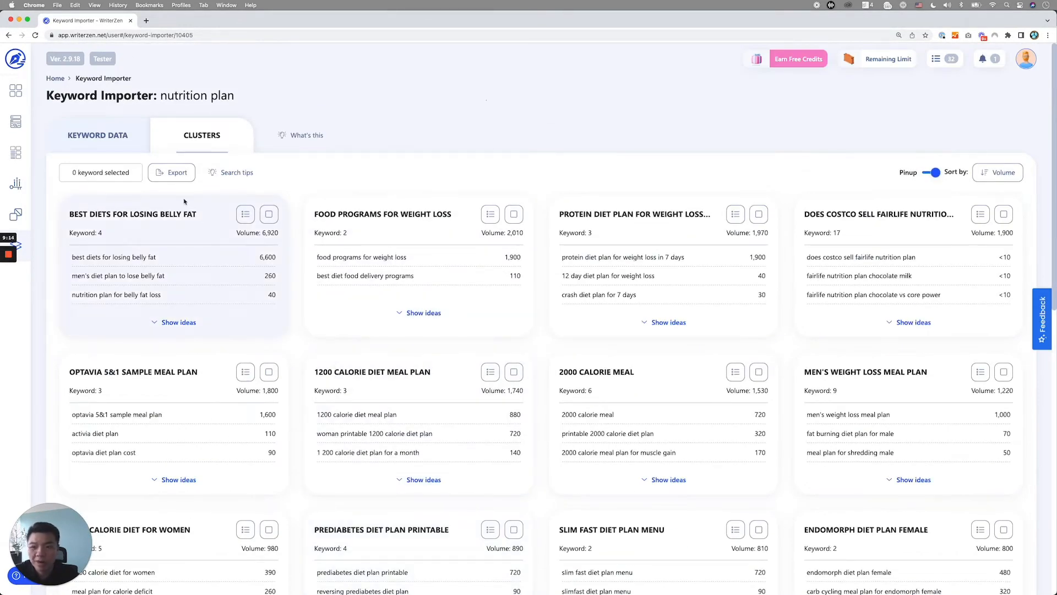
Export the clusters as an Excel file named "Nutrition plan" and save it in the Downloads folder.
{"action": "left_click", "coordinate": [172, 172]}
{"action": "left_click", "coordinate": [183, 227]}
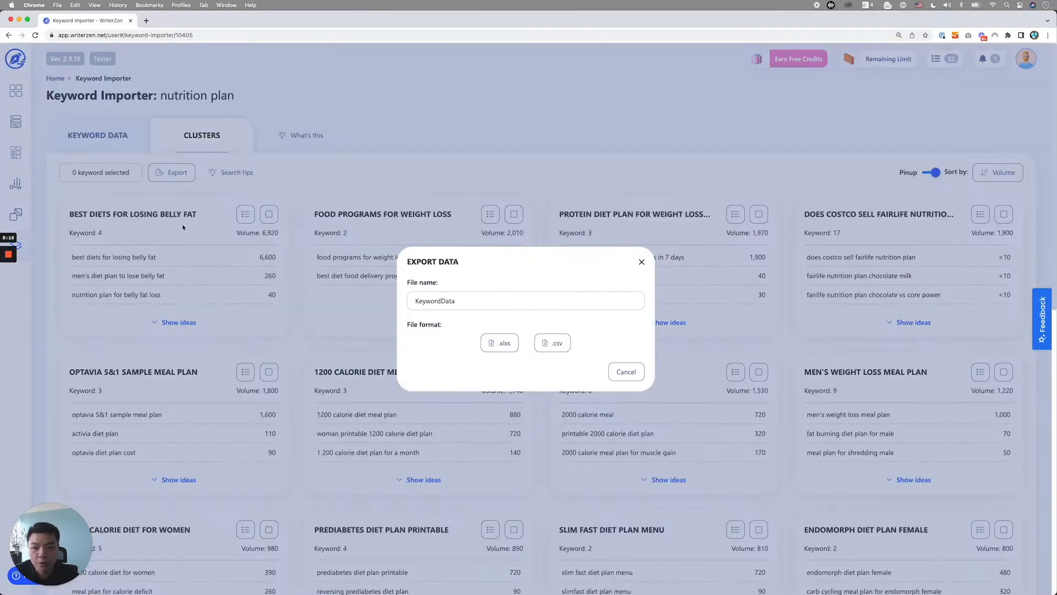
{"action": "left_click", "coordinate": [466, 300]}
{"action": "double_click", "coordinate": [467, 300]}
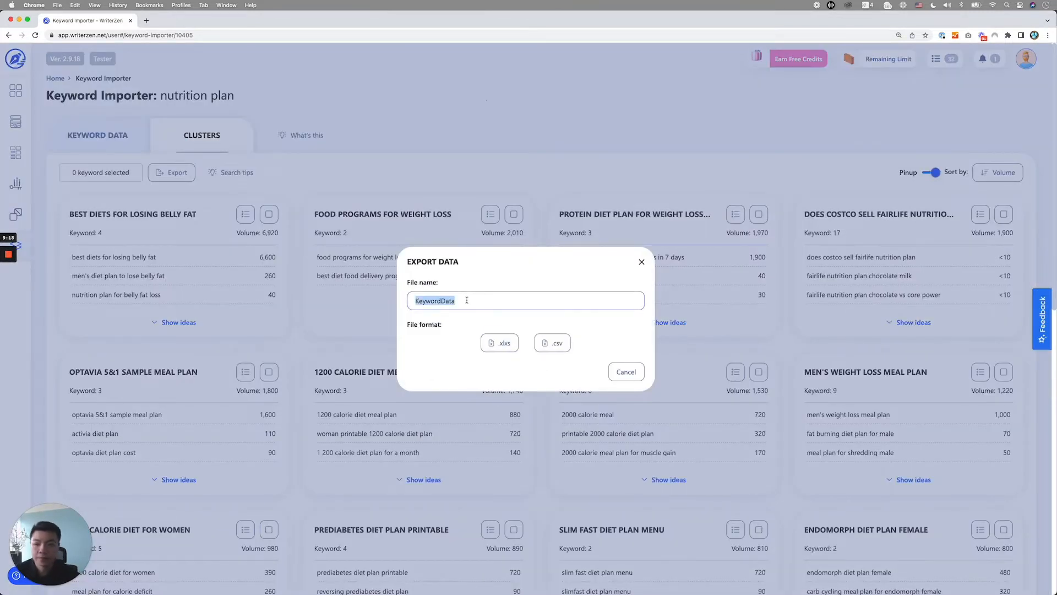
{"action": "type", "text": "Nutrition pl"}
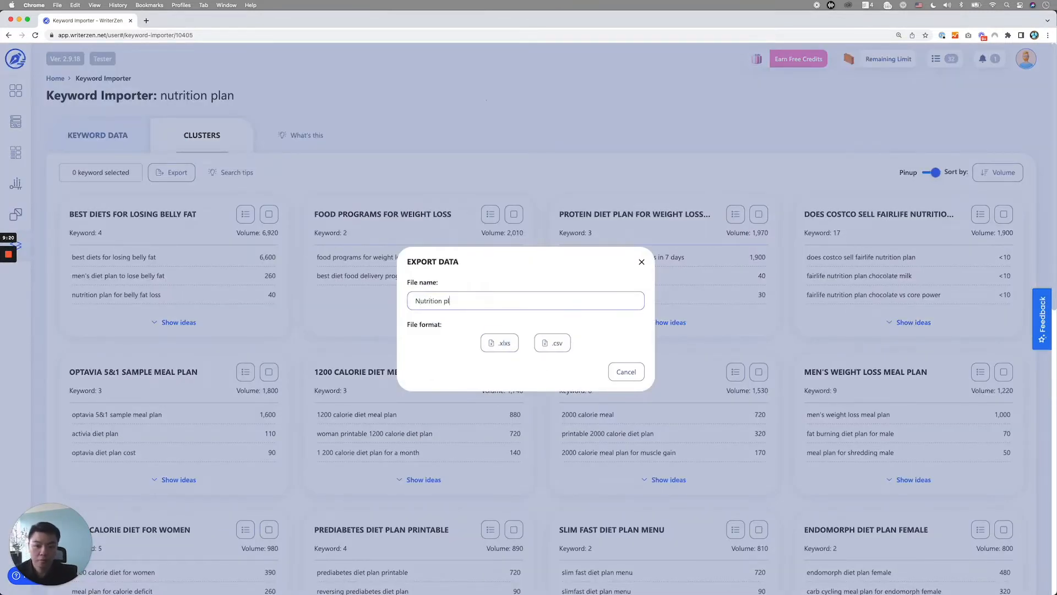
{"action": "left_click", "coordinate": [499, 342]}
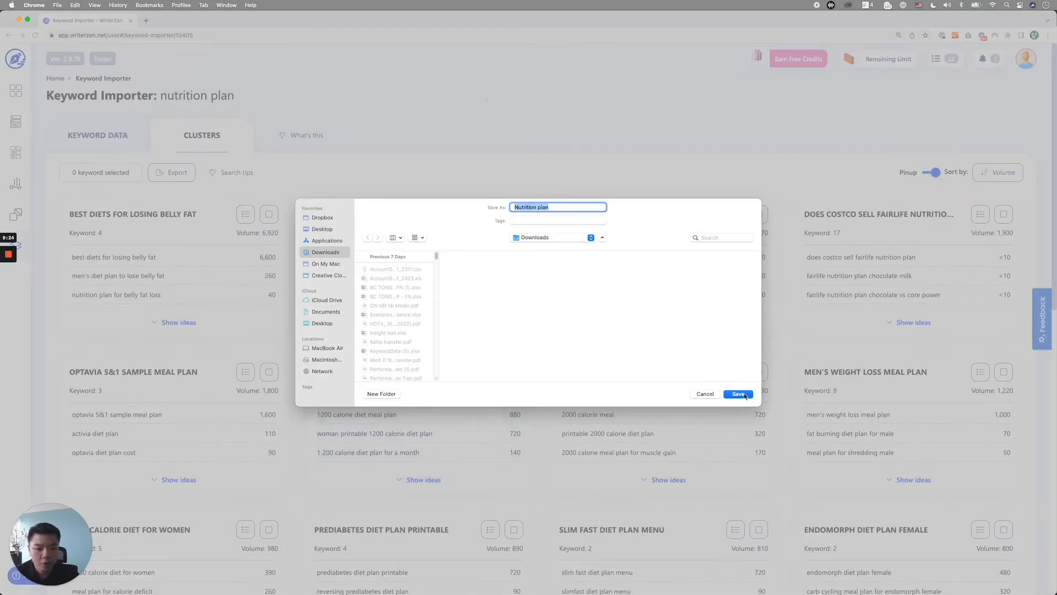
{"action": "key", "text": "Return"}
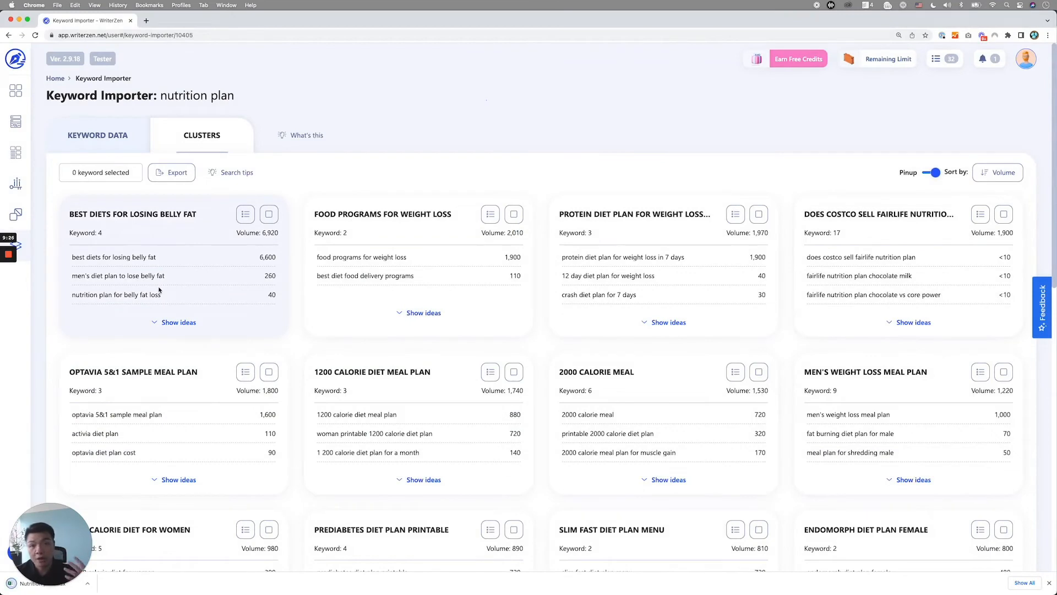
Open the exported "Nutrition plan" workbook in Excel and examine the General Infor and Detailed sheets, including the Cluster filter options.
{"action": "left_click", "coordinate": [33, 583]}
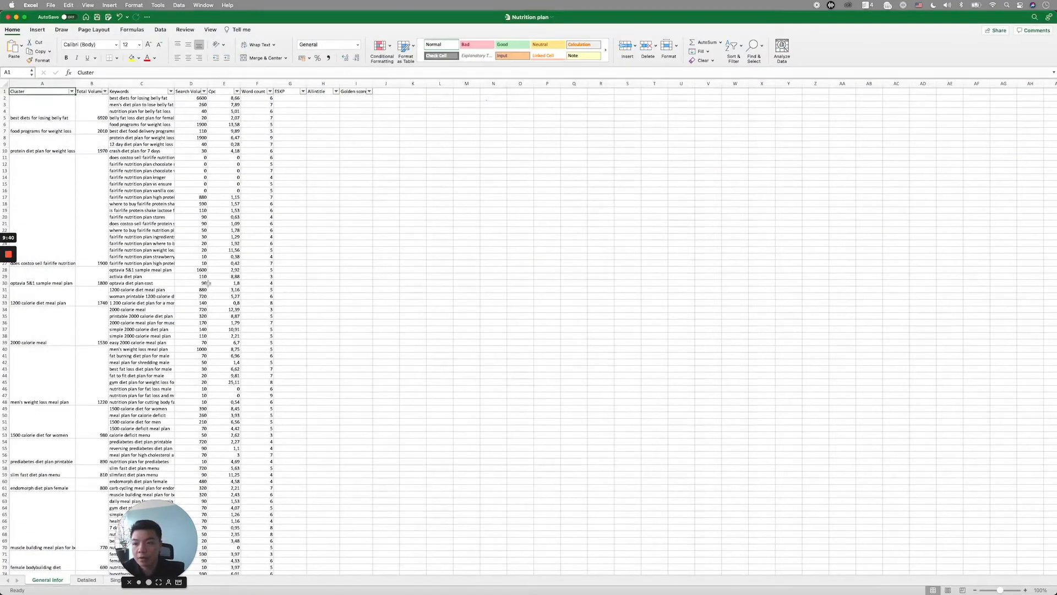
{"action": "scroll", "coordinate": [58, 182], "scroll_direction": "down", "scroll_amount": 10}
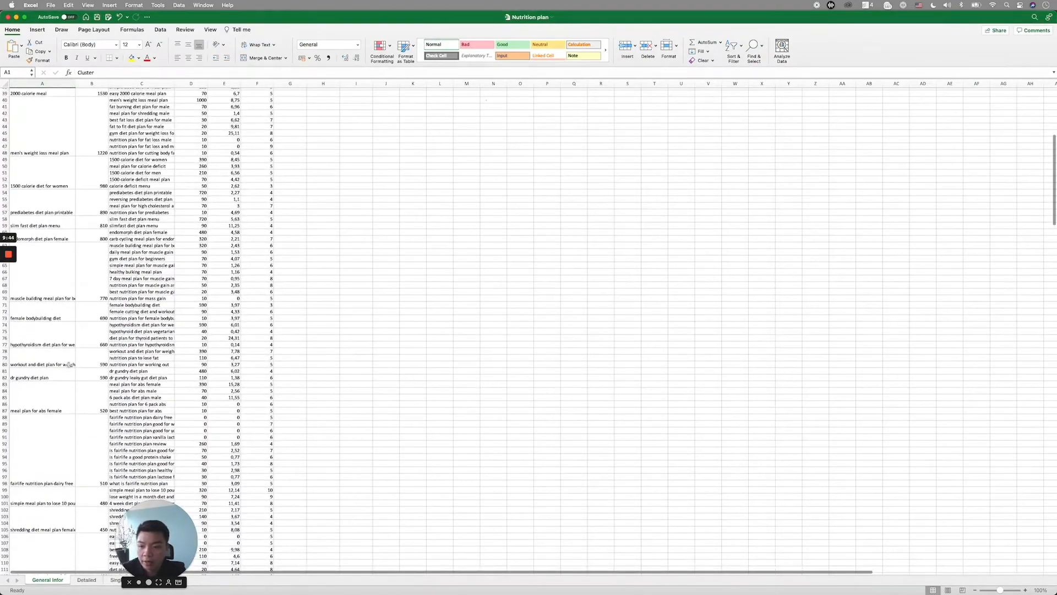
{"action": "left_click", "coordinate": [83, 578]}
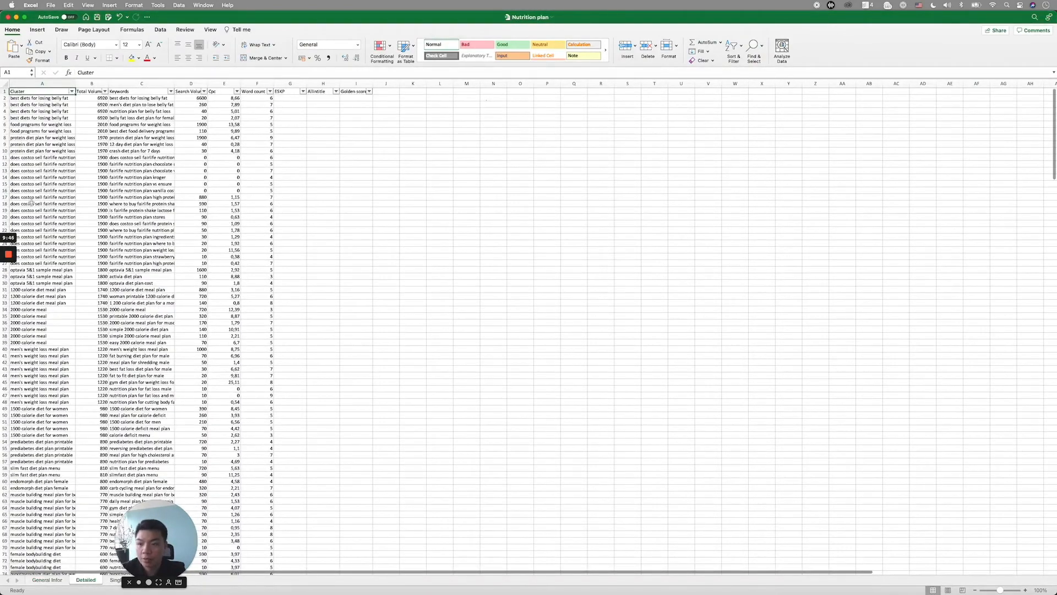
{"action": "left_click", "coordinate": [72, 92]}
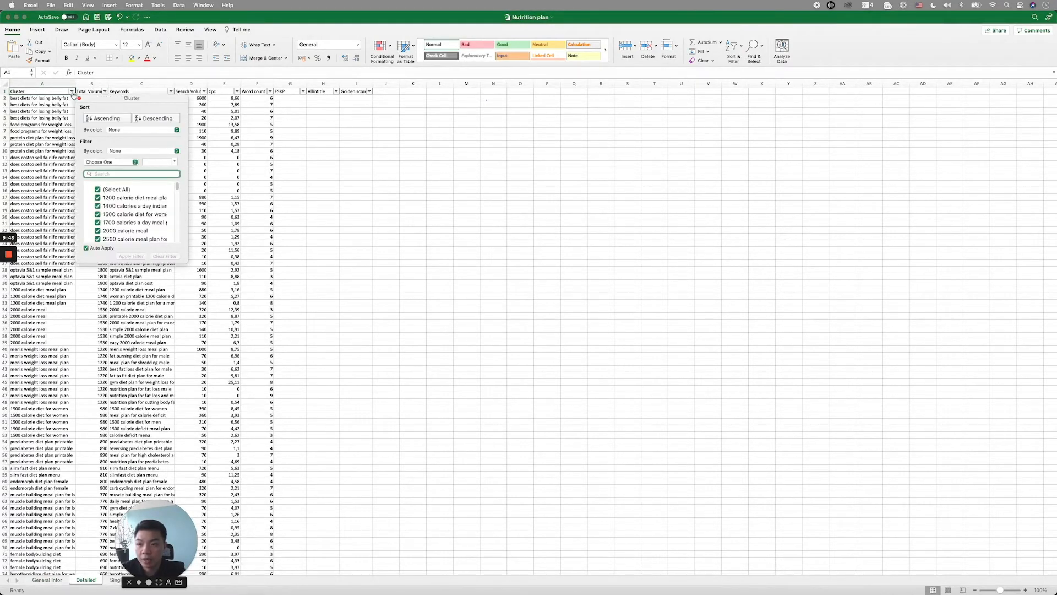
{"action": "left_click", "coordinate": [72, 91]}
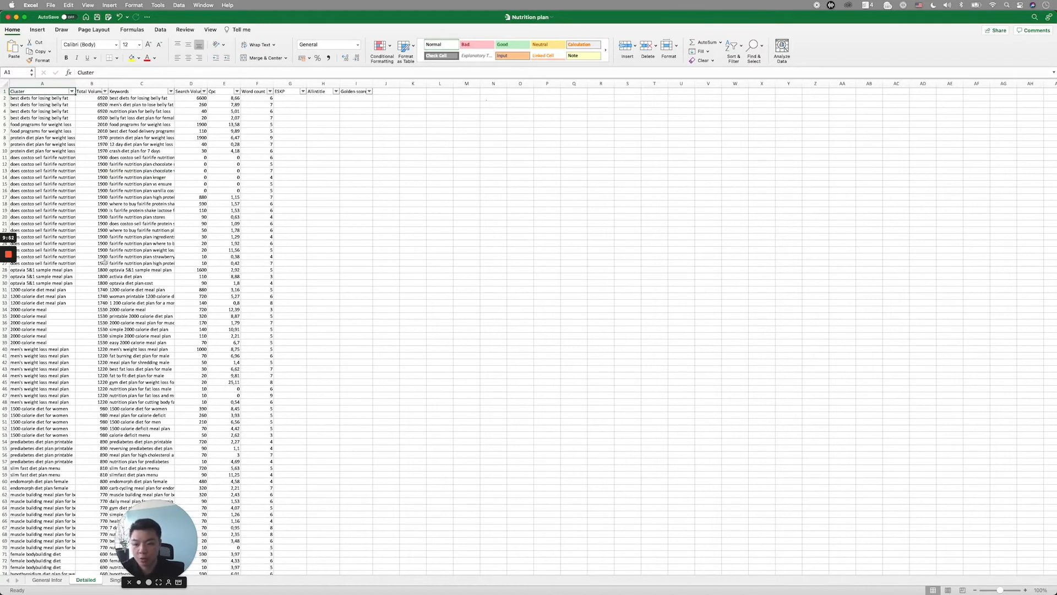
{"action": "left_click_drag", "start_coordinate": [165, 526], "coordinate": [58, 535]}
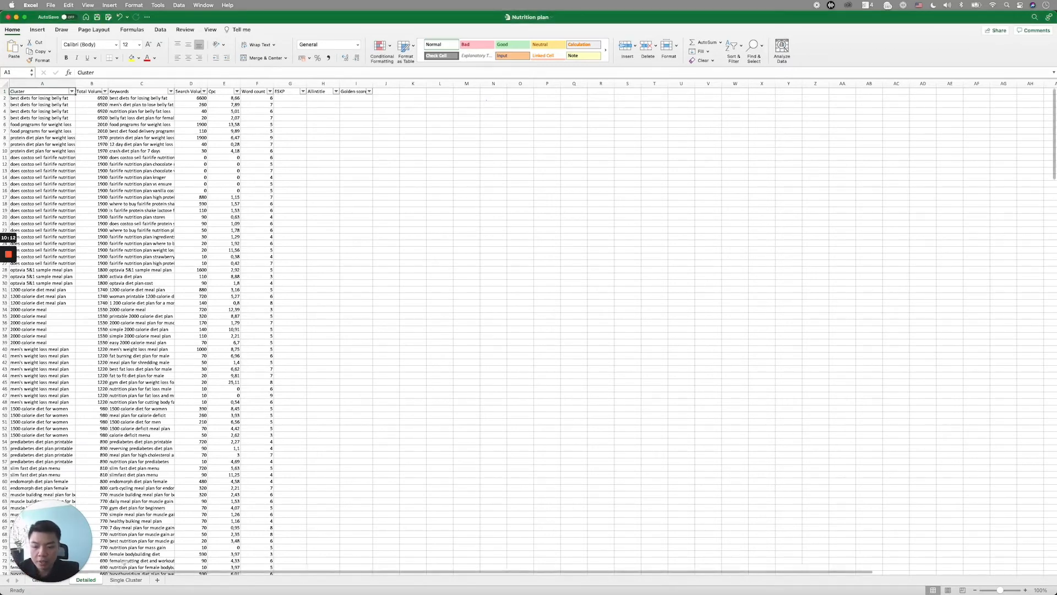
Examine the Single Cluster sheet and go back to the beginning of the General Infor sheet.
{"action": "left_click", "coordinate": [130, 580]}
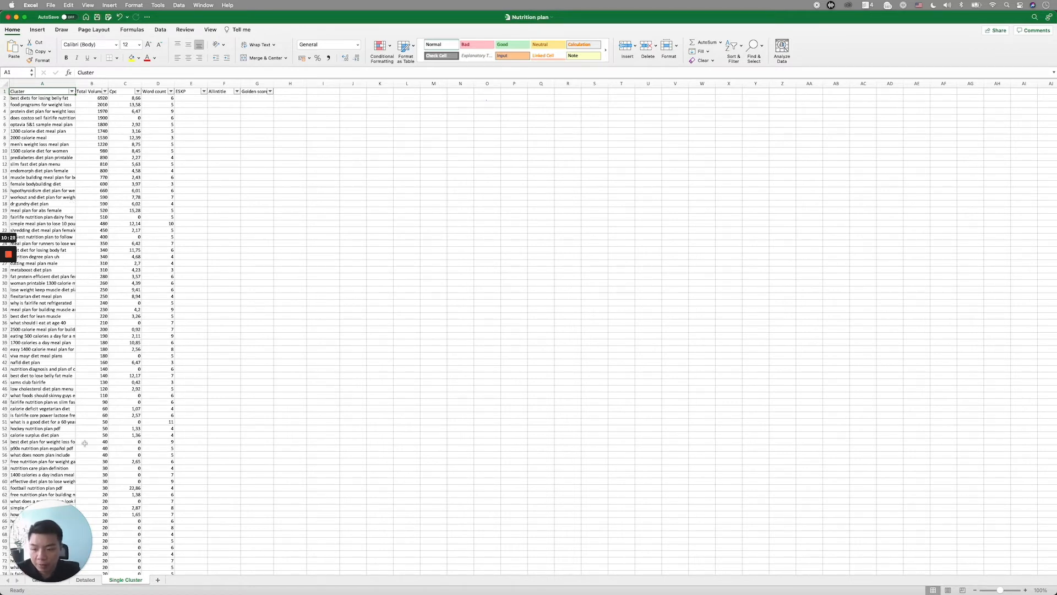
{"action": "left_click_drag", "start_coordinate": [58, 524], "coordinate": [76, 536]}
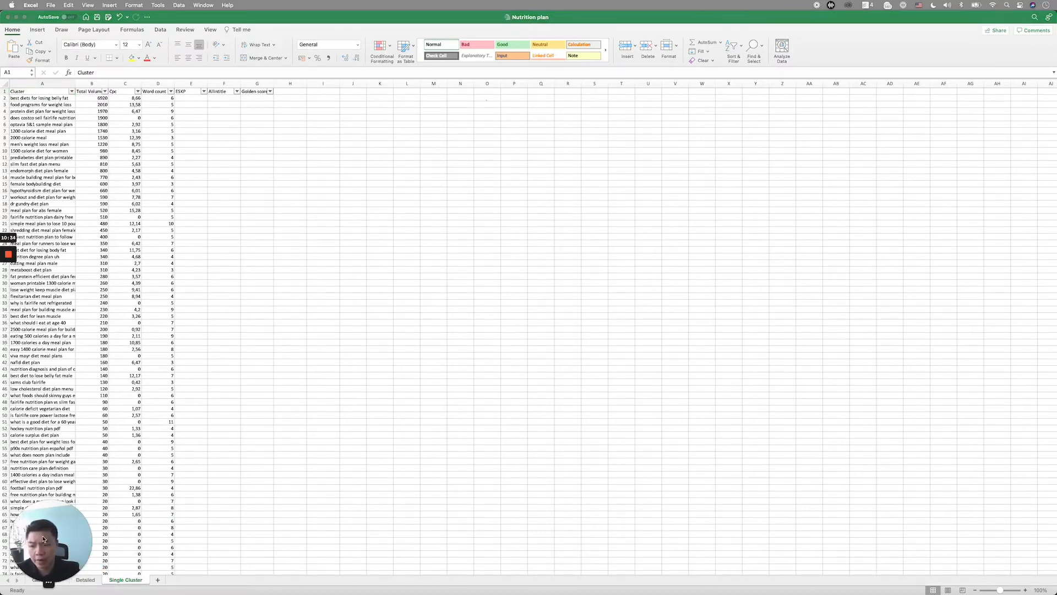
{"action": "left_click", "coordinate": [47, 581]}
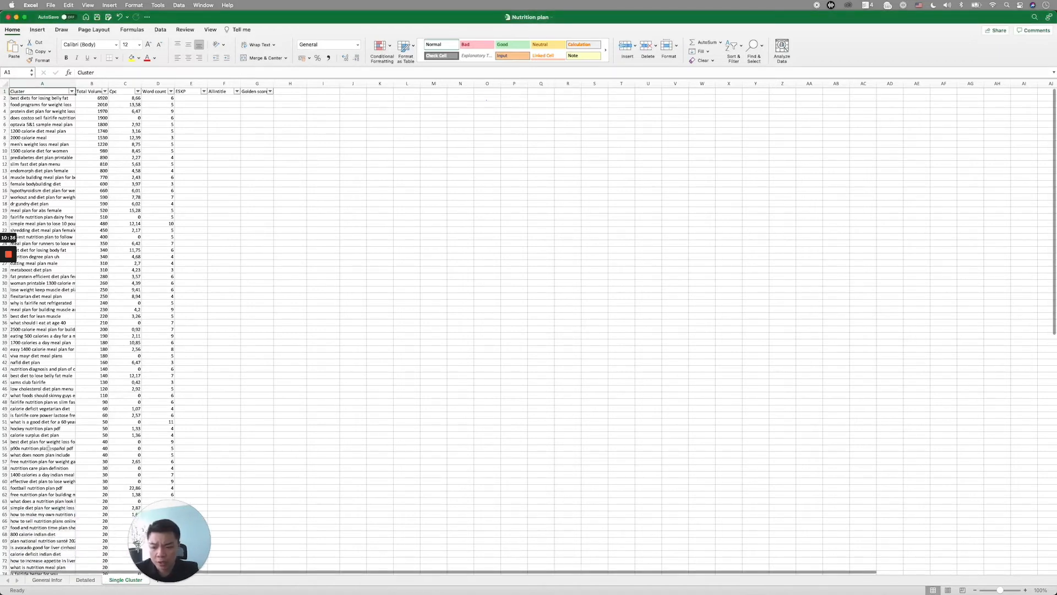
{"action": "left_click", "coordinate": [54, 582]}
{"action": "left_click", "coordinate": [81, 581]}
{"action": "left_click", "coordinate": [45, 581]}
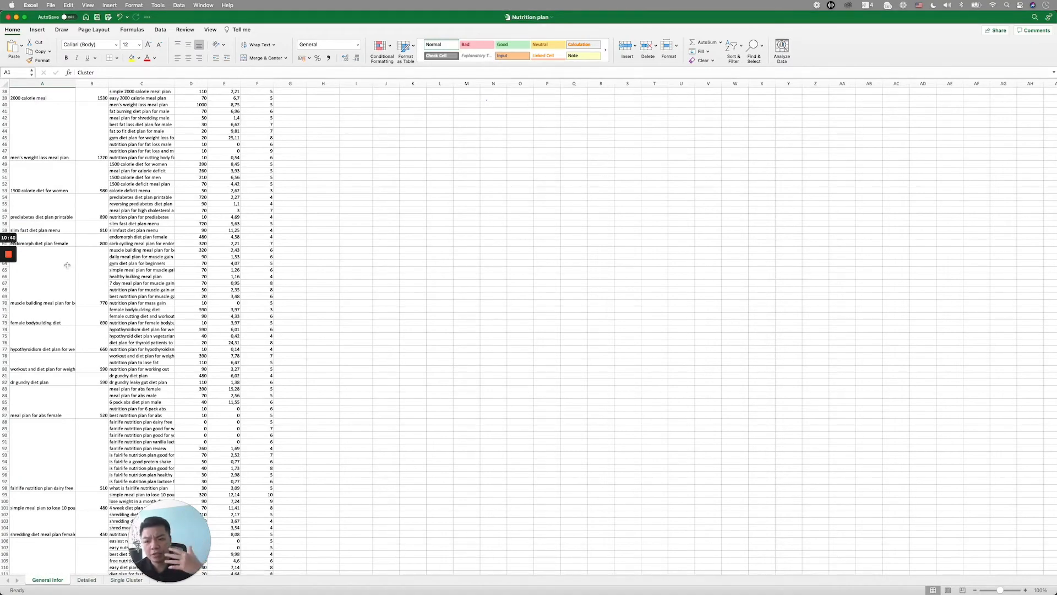
{"action": "scroll", "coordinate": [50, 259], "scroll_direction": "up", "scroll_amount": 10}
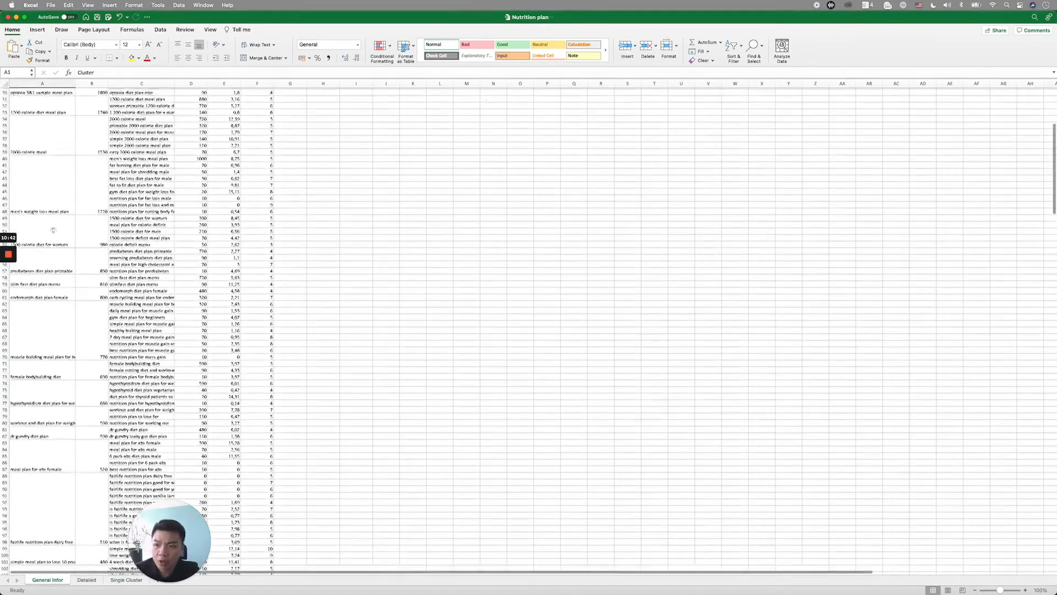
{"action": "scroll", "coordinate": [50, 260], "scroll_direction": "up", "scroll_amount": 2}
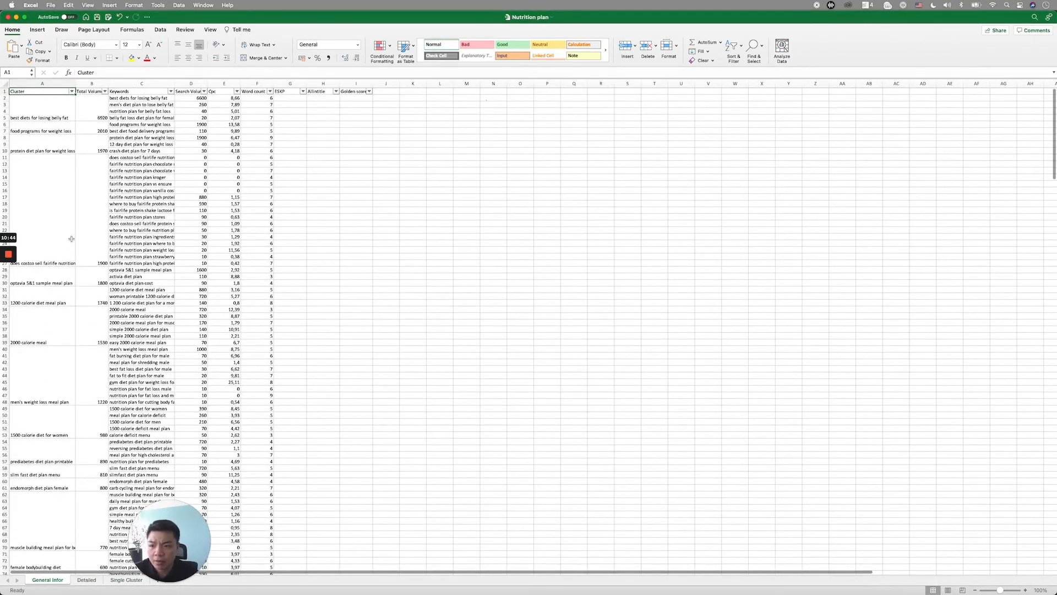
Fit the Cluster column to its contents and delete rows 11 to 27 holding the "does costco sell fairlife nutrition plan" cluster.
{"action": "double_click", "coordinate": [75, 83]}
{"action": "left_click", "coordinate": [74, 233]}
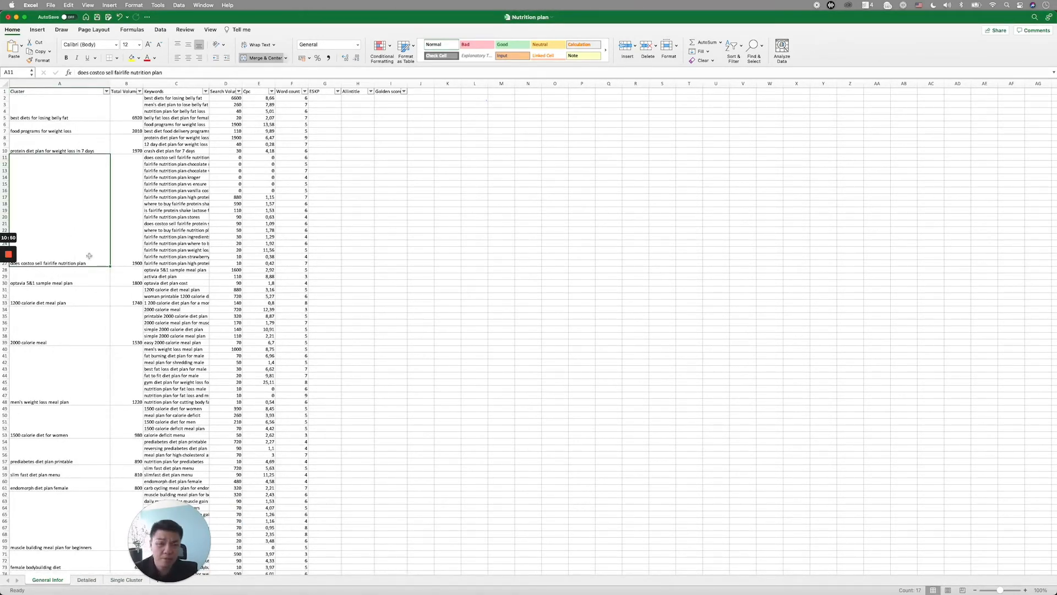
{"action": "left_click_drag", "start_coordinate": [89, 255], "coordinate": [296, 246]}
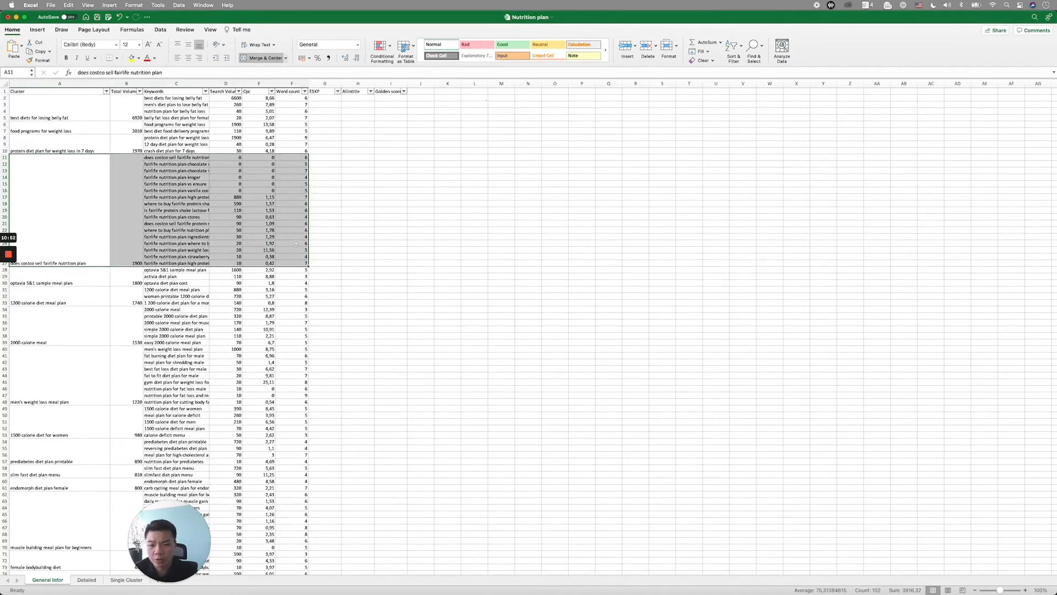
{"action": "key", "text": "Delete"}
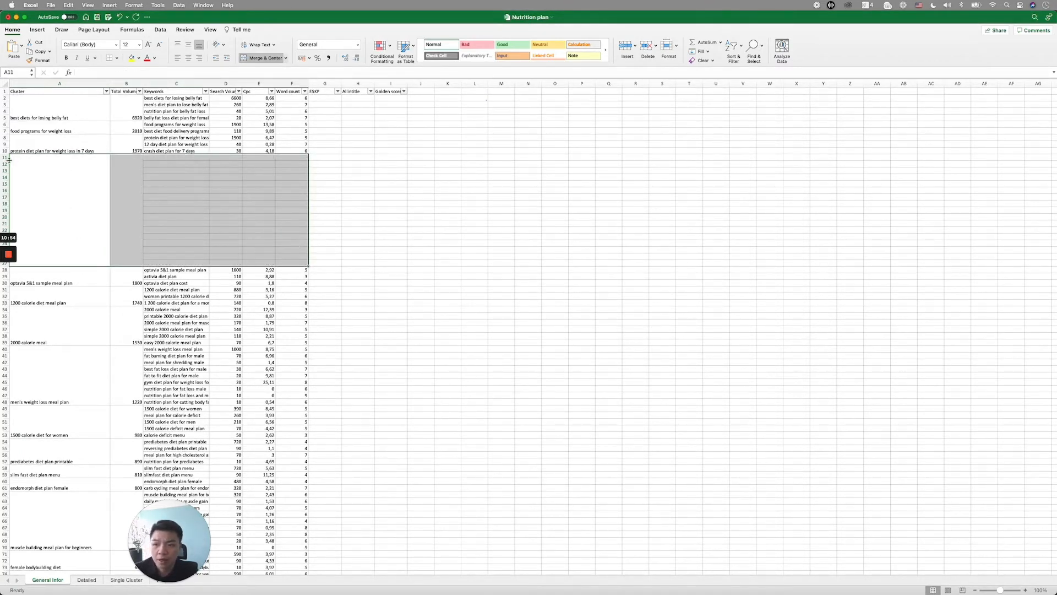
{"action": "left_click_drag", "start_coordinate": [4, 158], "coordinate": [5, 263]}
{"action": "right_click", "coordinate": [93, 213]}
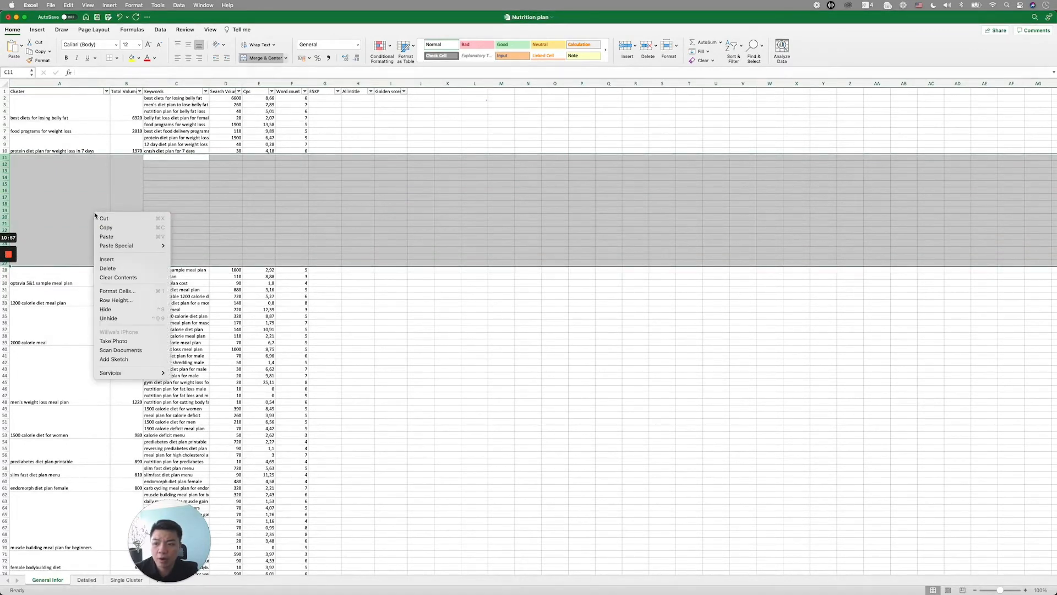
{"action": "left_click", "coordinate": [130, 269]}
{"action": "left_click", "coordinate": [501, 322]}
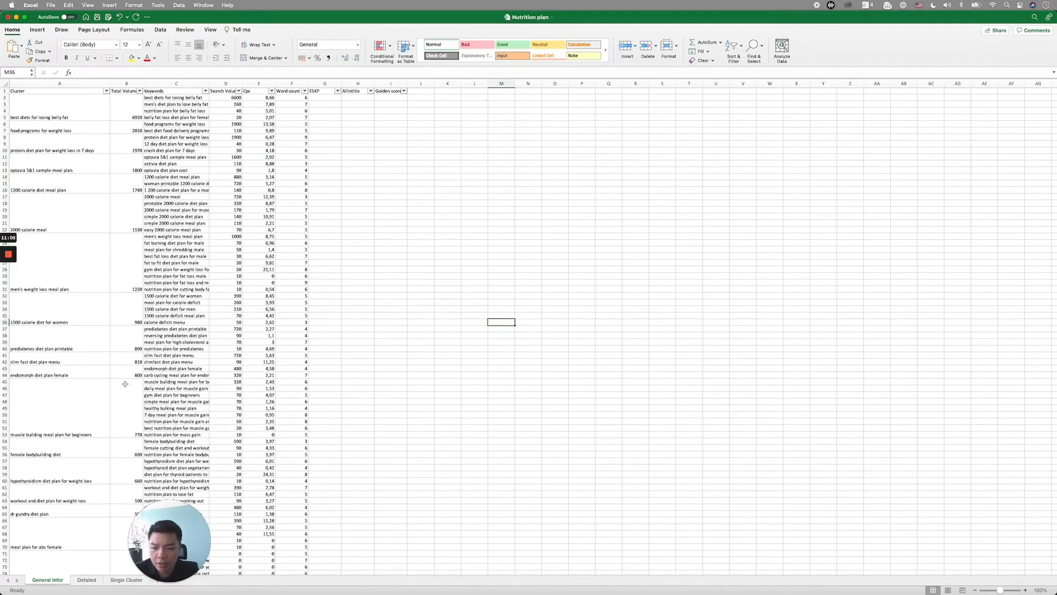
Switch from the workbook to Chrome and search Google for "nutrition plan for athlete" in a new tab.
{"action": "scroll", "coordinate": [87, 385], "scroll_direction": "down", "scroll_amount": 5}
{"action": "scroll", "coordinate": [88, 385], "scroll_direction": "down", "scroll_amount": 6}
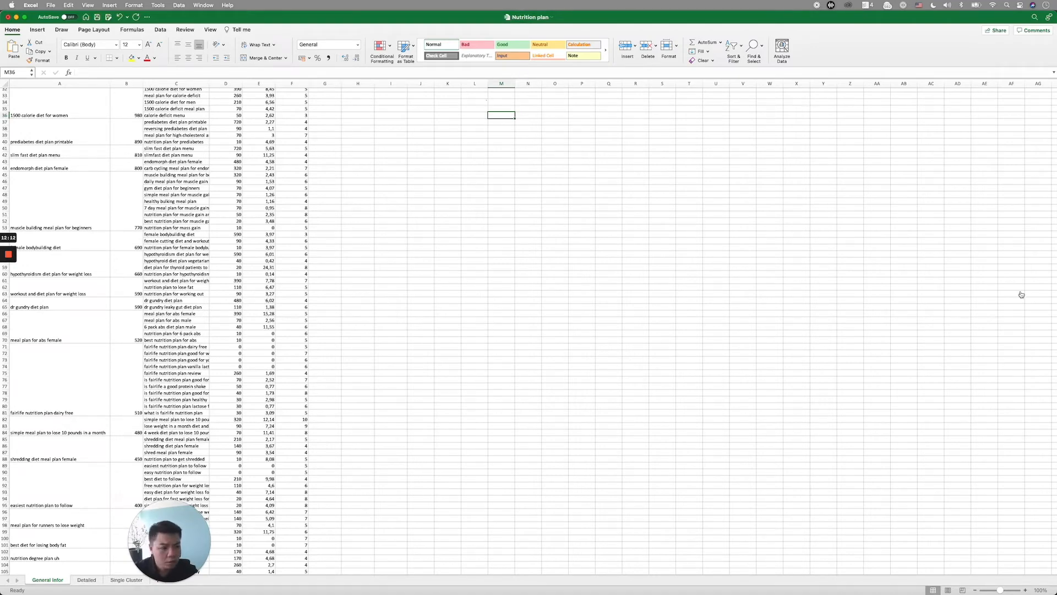
{"action": "key", "text": "super+Tab"}
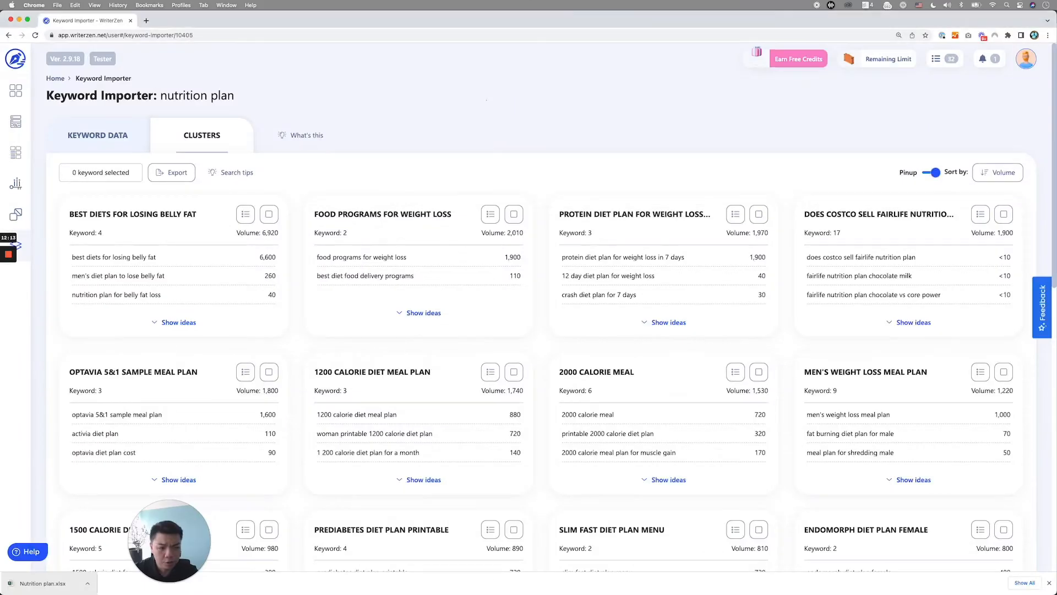
{"action": "left_click", "coordinate": [146, 21]}
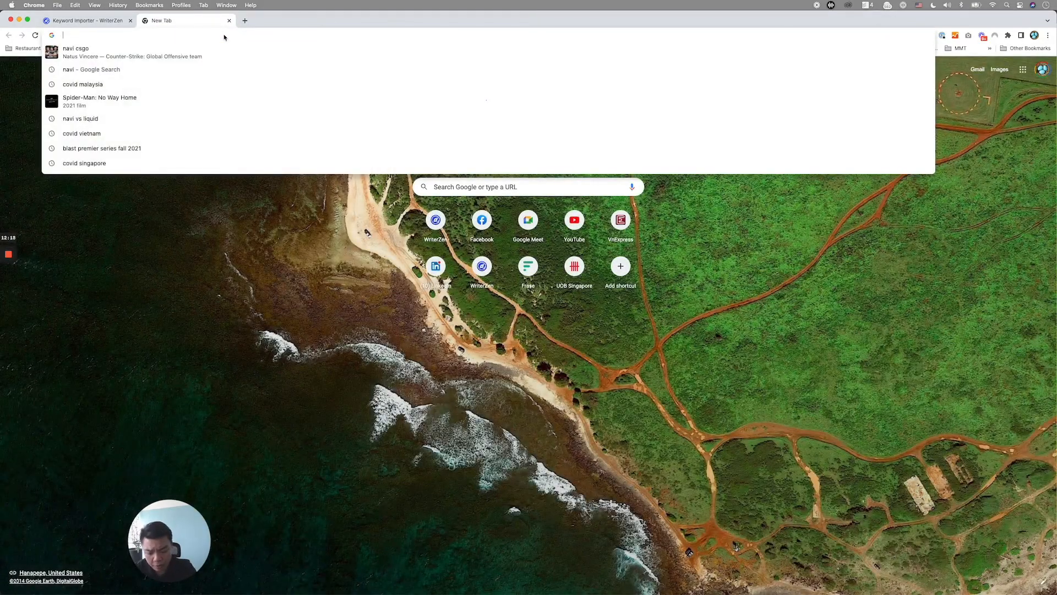
{"action": "type", "text": "nutrition plan for athlete"}
{"action": "key", "text": "Return"}
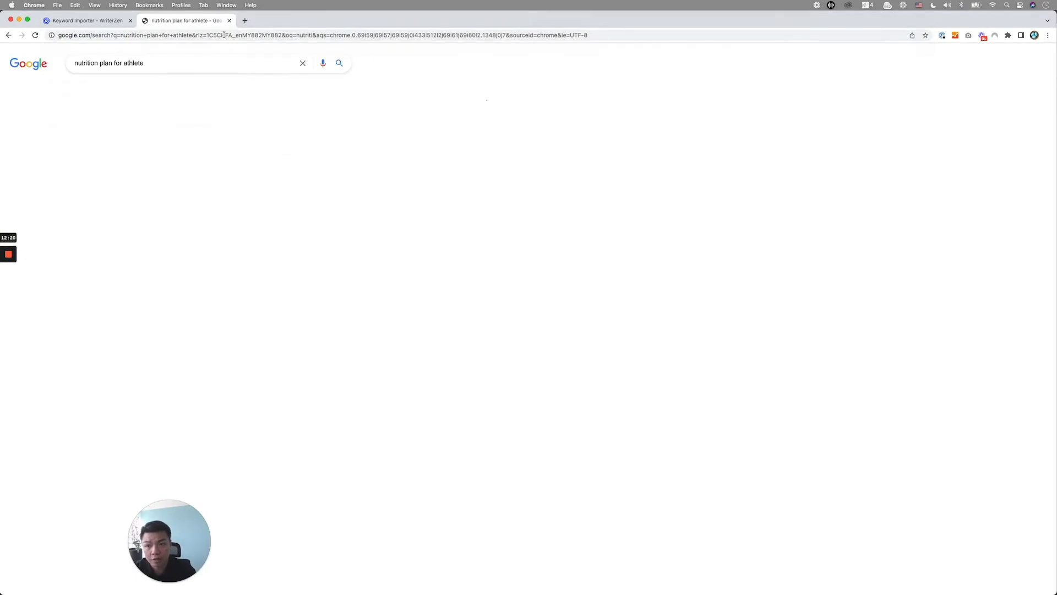
Open Healthline's "8 of the Best Diet Plans and Programs for Athletes" from the search results and examine its diet picks.
{"action": "scroll", "coordinate": [395, 299], "scroll_direction": "down", "scroll_amount": 5}
{"action": "scroll", "coordinate": [395, 299], "scroll_direction": "down", "scroll_amount": 3}
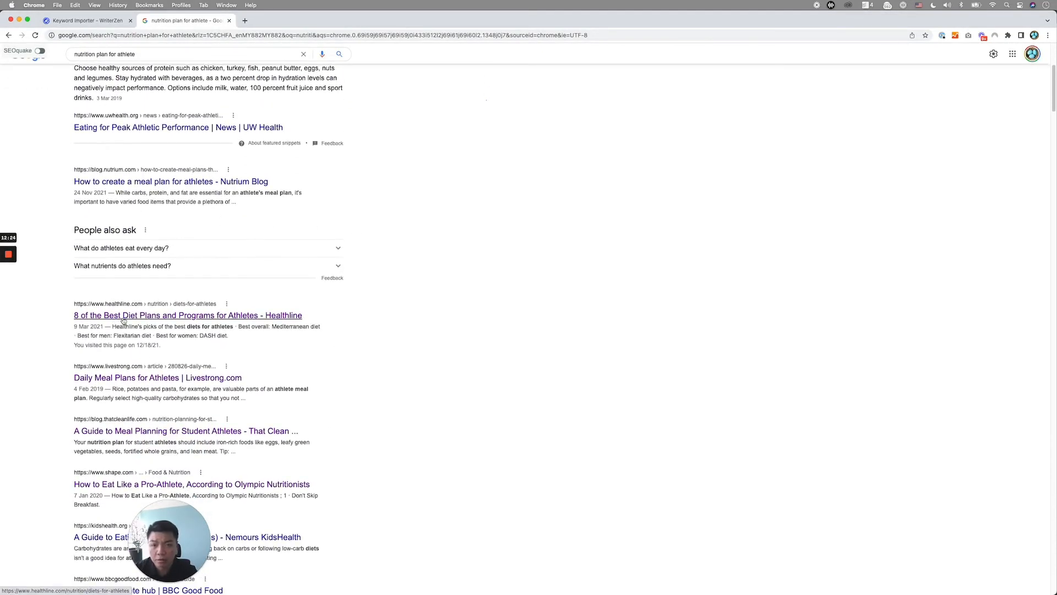
{"action": "left_click", "coordinate": [123, 321]}
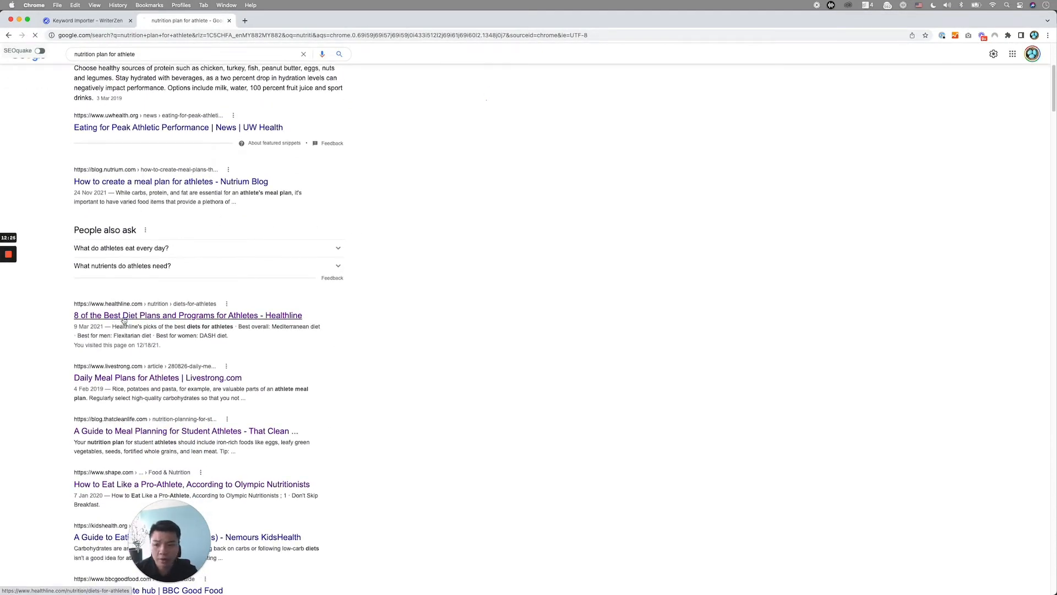
{"action": "scroll", "coordinate": [340, 376], "scroll_direction": "down", "scroll_amount": 10}
{"action": "scroll", "coordinate": [385, 368], "scroll_direction": "down", "scroll_amount": 10}
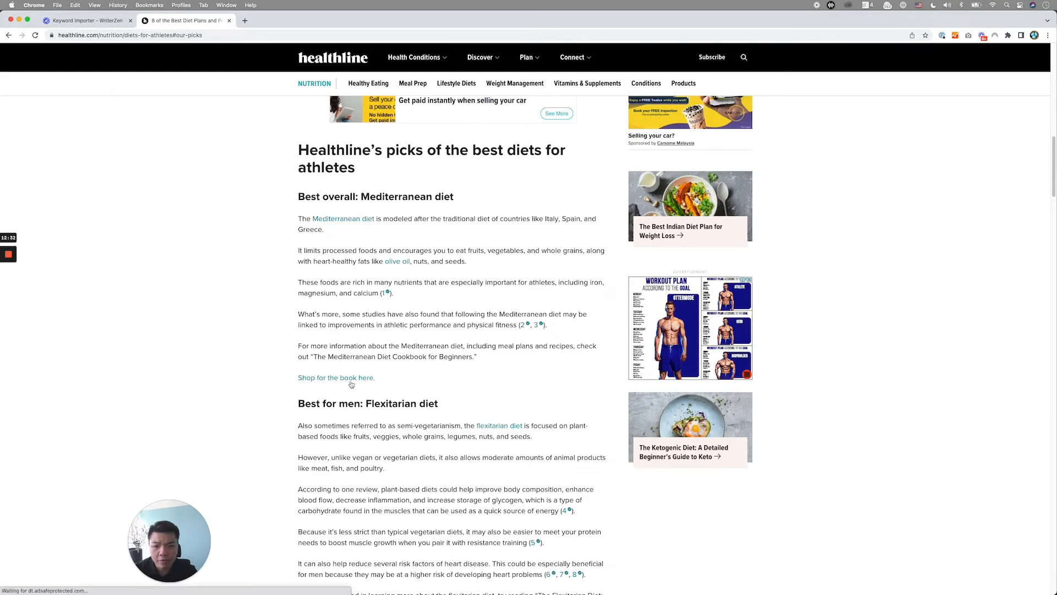
Follow the Mediterranean diet link in the article and examine the guide down to its "Foods to limit" section.
{"action": "left_click", "coordinate": [356, 219]}
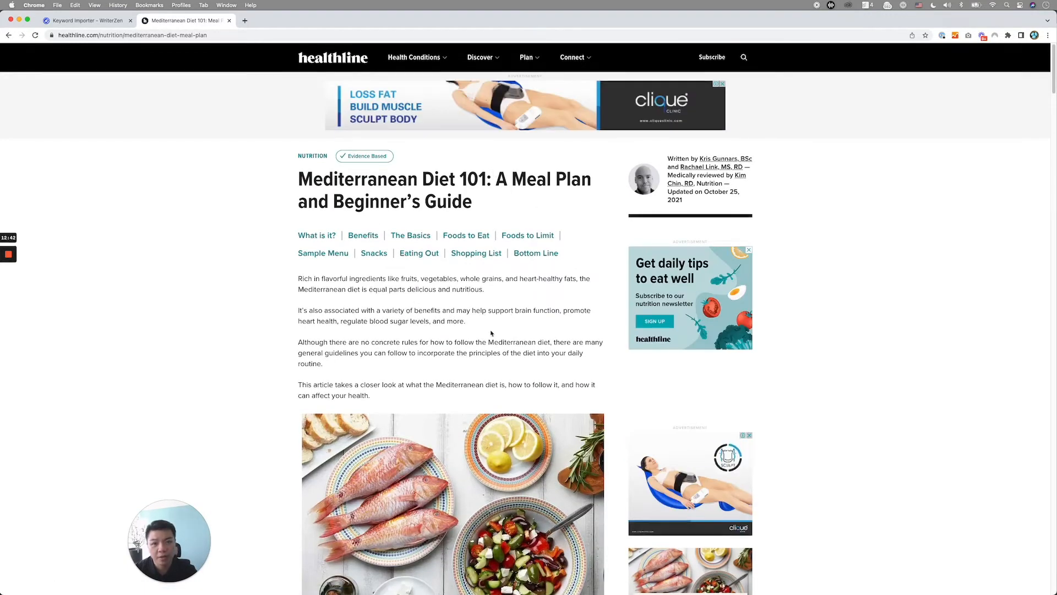
{"action": "scroll", "coordinate": [491, 333], "scroll_direction": "down", "scroll_amount": 15}
{"action": "scroll", "coordinate": [346, 351], "scroll_direction": "down", "scroll_amount": 15}
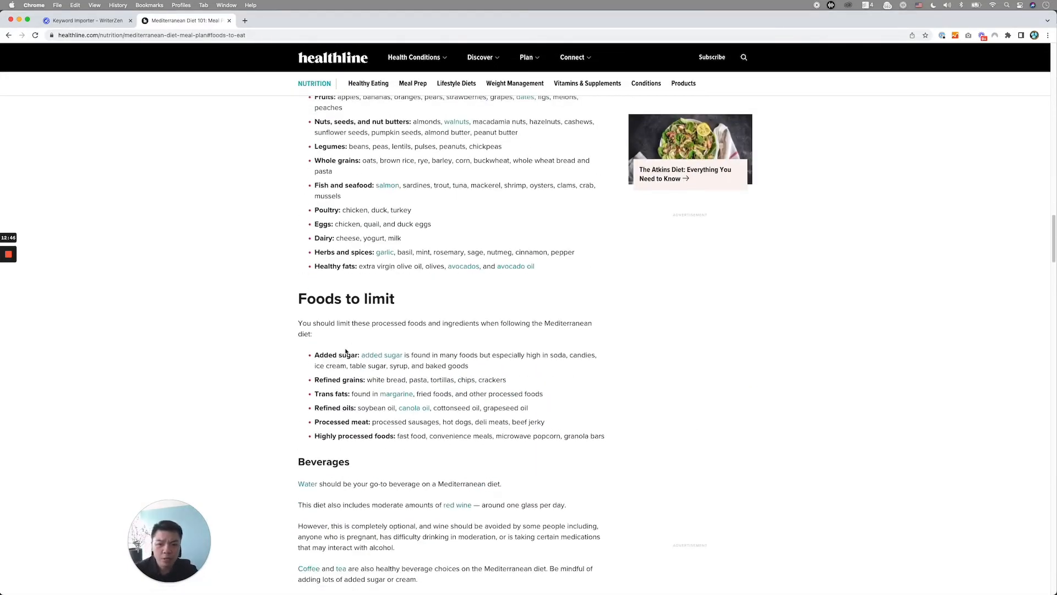
{"action": "scroll", "coordinate": [346, 351], "scroll_direction": "down", "scroll_amount": 3}
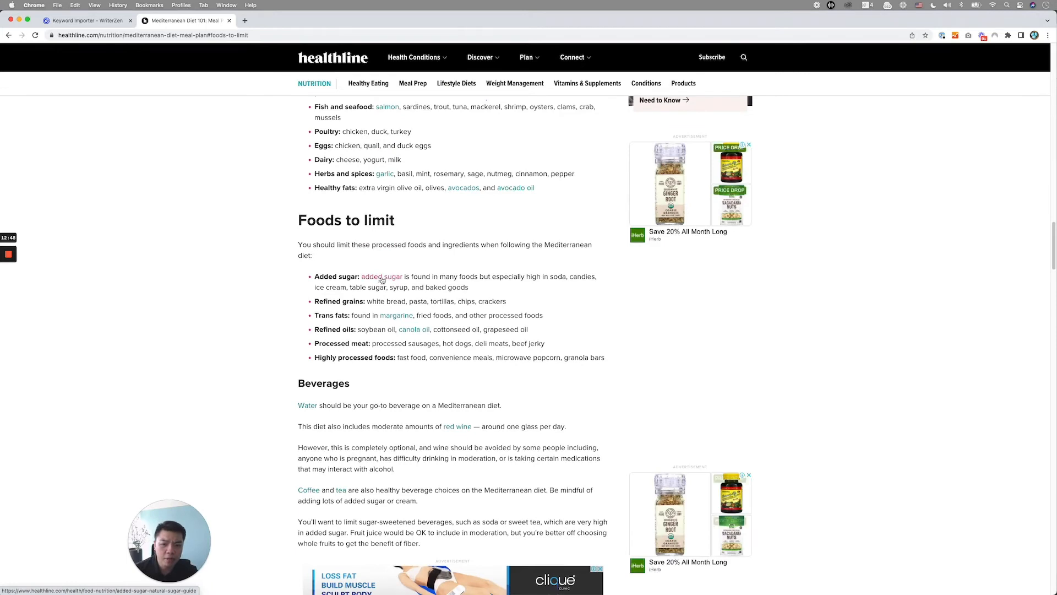
Follow the "added sugar" link and examine "The No BS Guide to Added Sugar" from its title to its takeaway.
{"action": "left_click", "coordinate": [381, 280]}
{"action": "left_click_drag", "start_coordinate": [333, 149], "coordinate": [523, 163]}
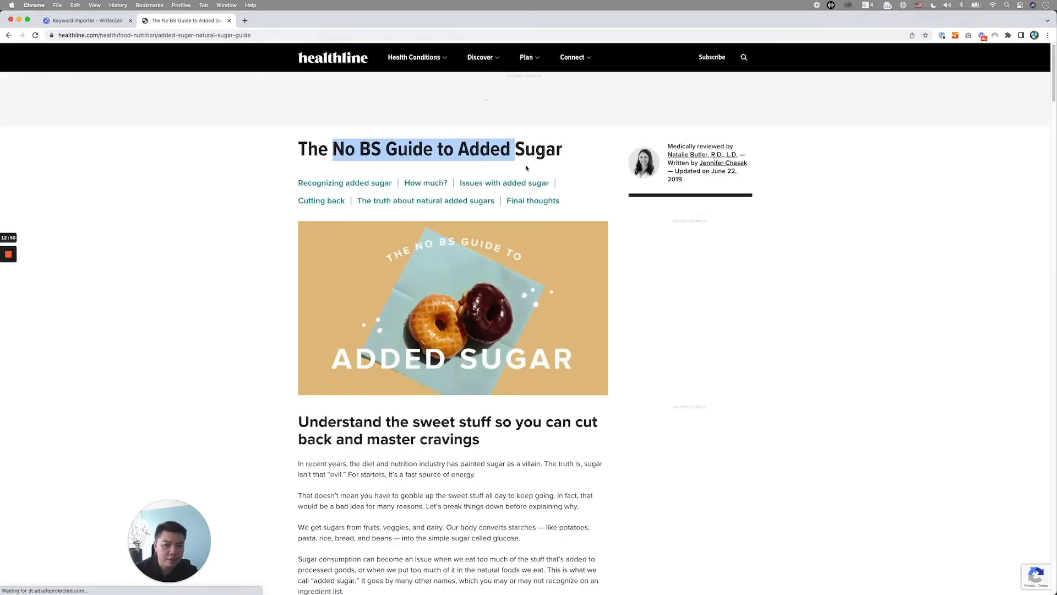
{"action": "left_click", "coordinate": [568, 158]}
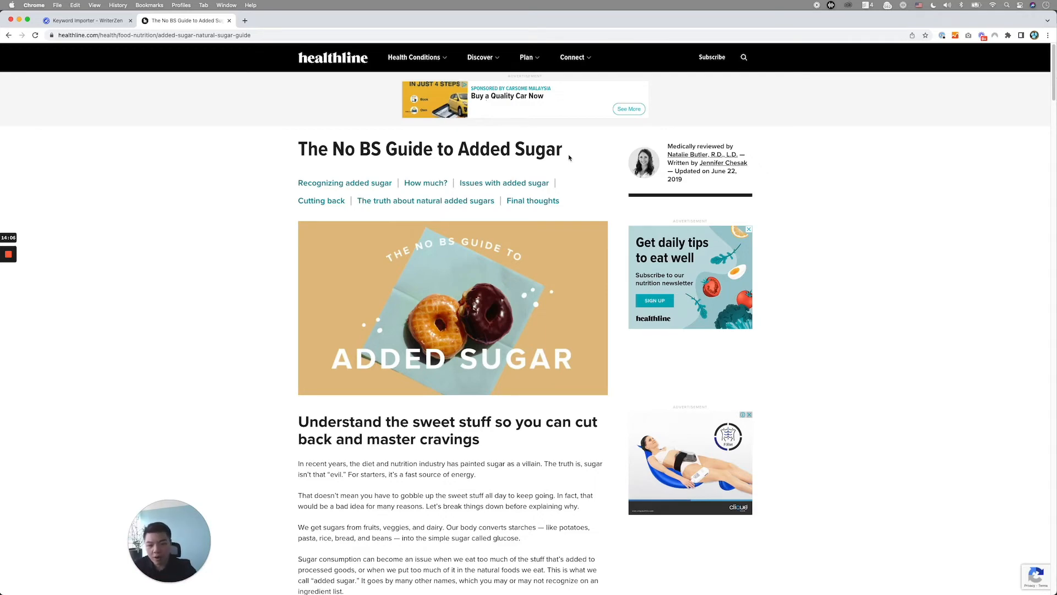
{"action": "scroll", "coordinate": [264, 297], "scroll_direction": "down", "scroll_amount": 15}
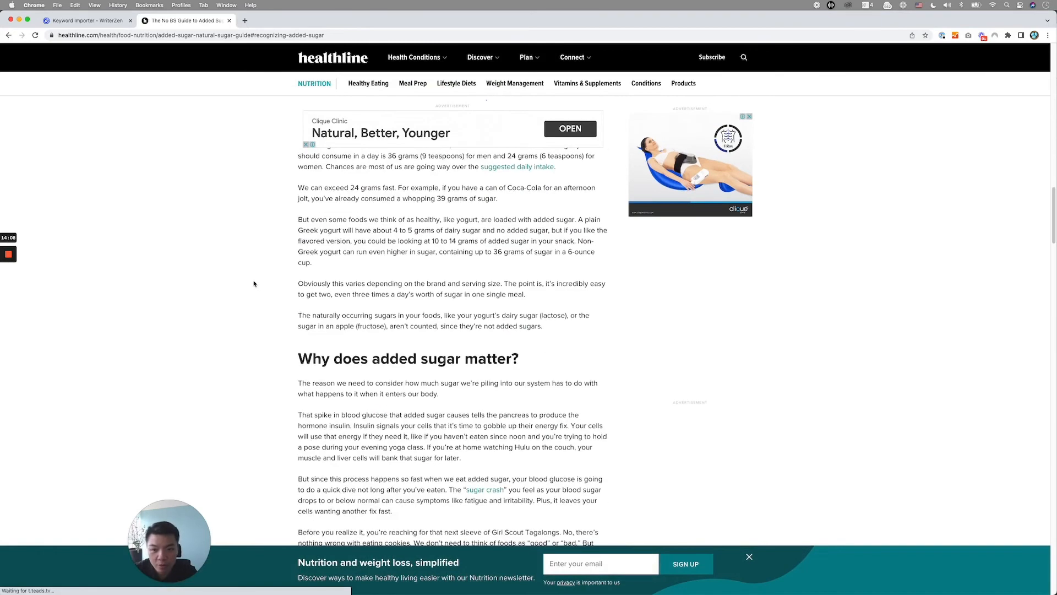
{"action": "scroll", "coordinate": [253, 283], "scroll_direction": "down", "scroll_amount": 15}
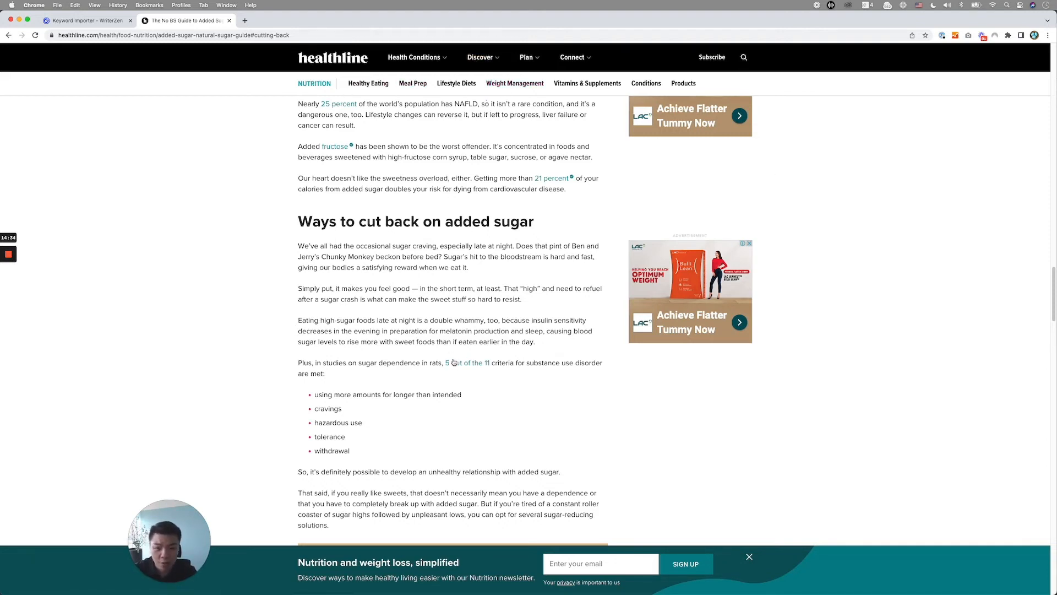
{"action": "scroll", "coordinate": [449, 377], "scroll_direction": "down", "scroll_amount": 15}
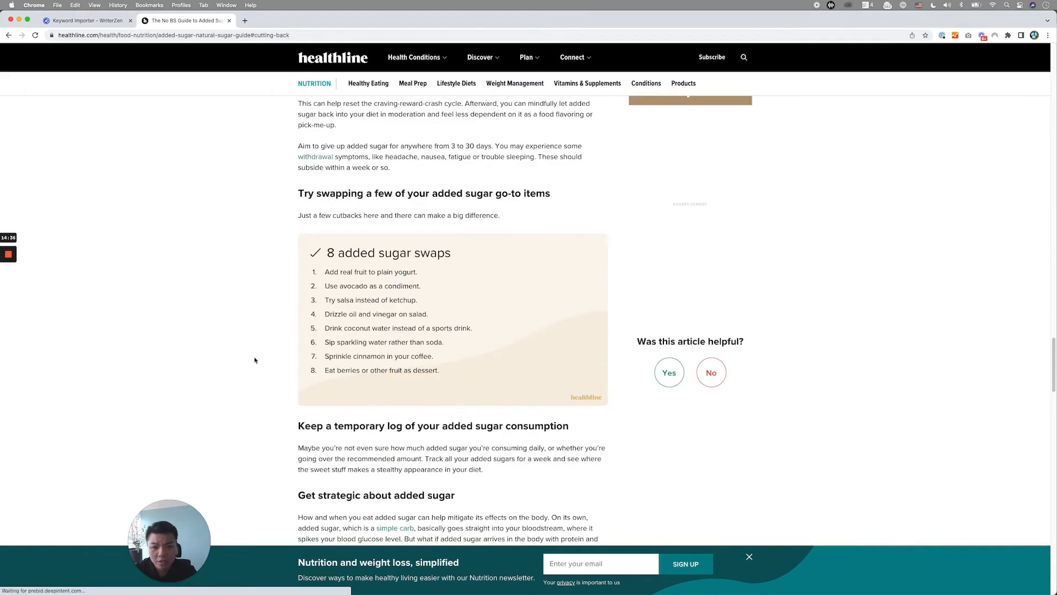
{"action": "scroll", "coordinate": [256, 360], "scroll_direction": "down", "scroll_amount": 4}
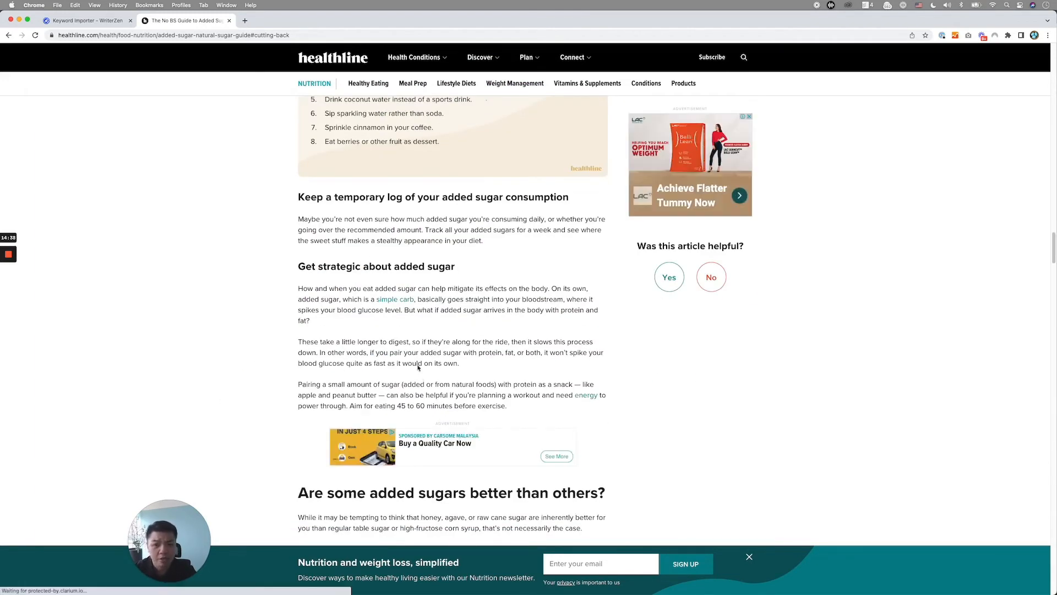
{"action": "scroll", "coordinate": [311, 392], "scroll_direction": "down", "scroll_amount": 8}
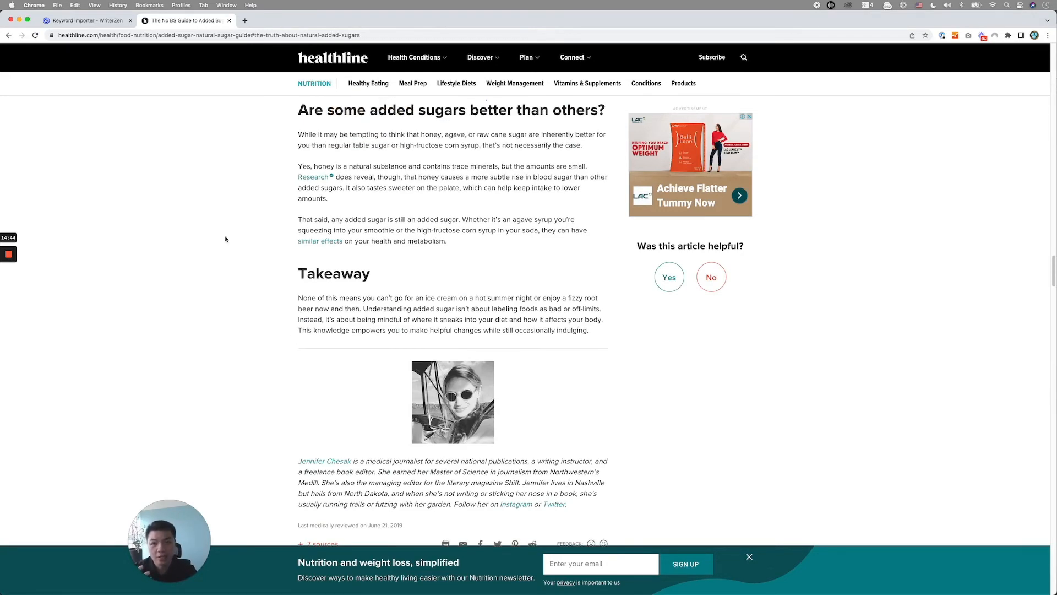
Return to the WriterZen clusters page, then switch to the Excel workbook and view the beginning of the General Infor sheet.
{"action": "left_click", "coordinate": [85, 21]}
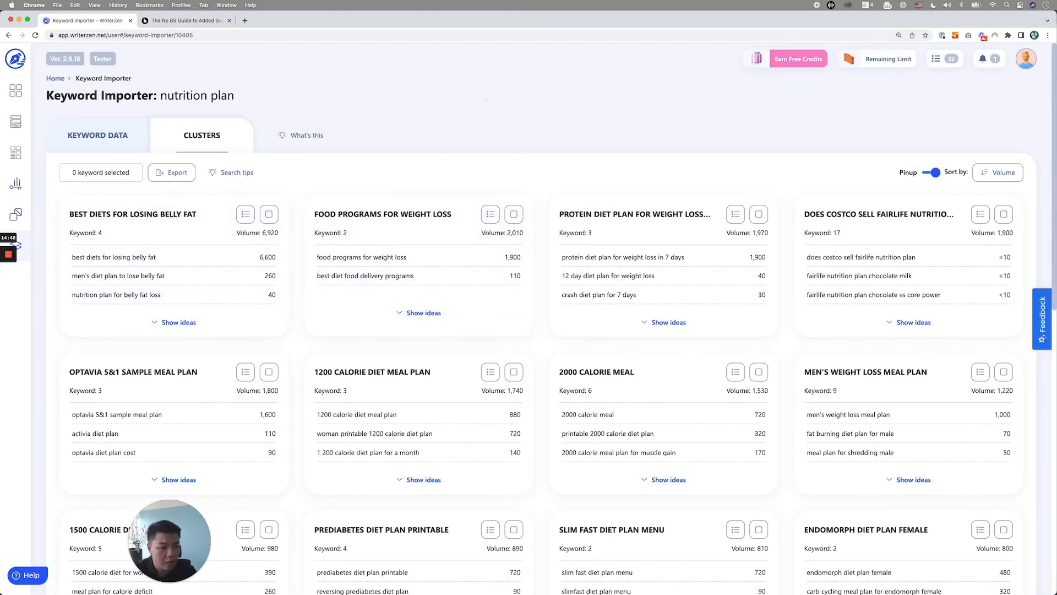
{"action": "key", "text": "super+Tab"}
{"action": "scroll", "coordinate": [245, 369], "scroll_direction": "up", "scroll_amount": 4}
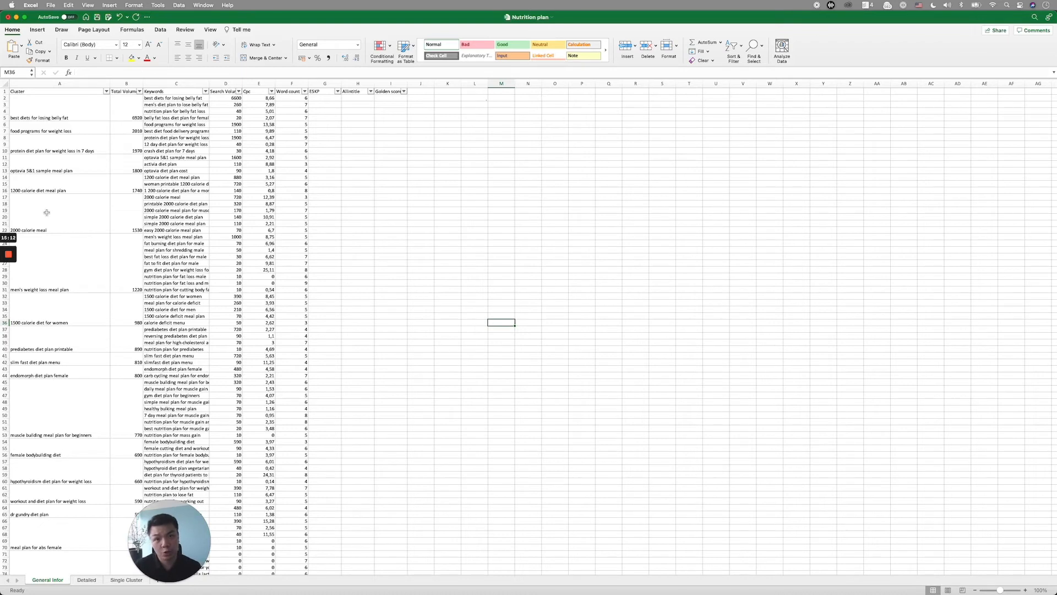
{"action": "left_click", "coordinate": [427, 211]}
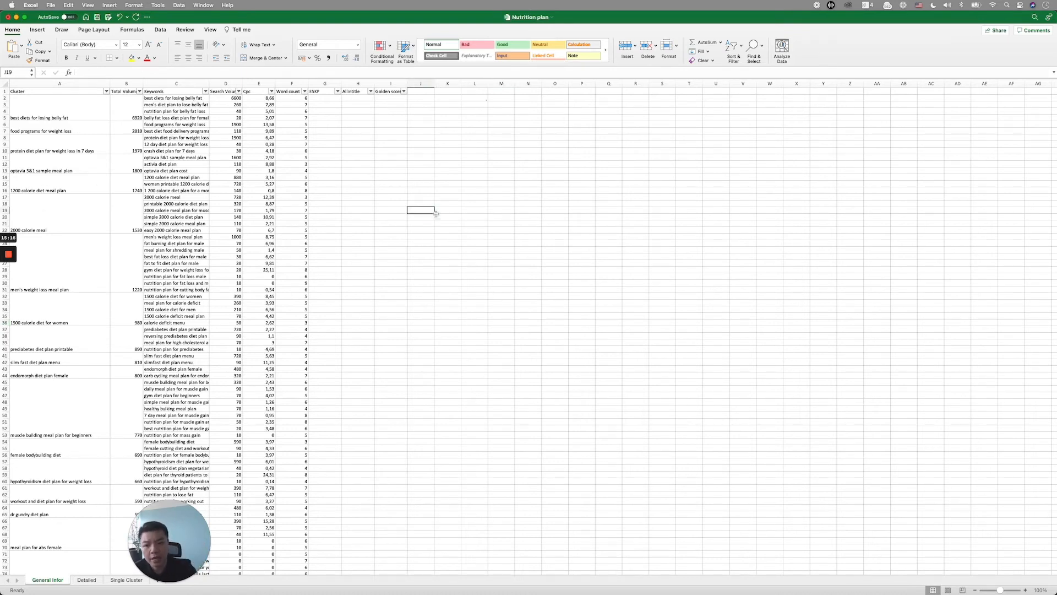
Switch to the FigJam board and add "Determined a list of article for each topic" above the existing text in the note beneath Sub-Topic 1.
{"action": "key", "text": "super+Tab"}
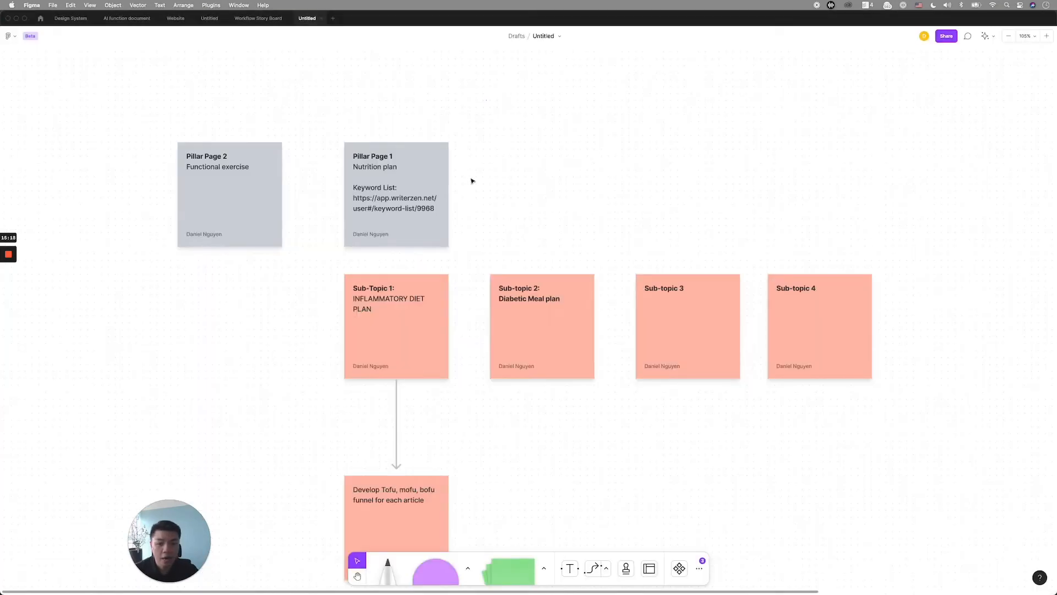
{"action": "scroll", "coordinate": [392, 333], "scroll_direction": "down", "scroll_amount": 3}
{"action": "scroll", "coordinate": [416, 366], "scroll_direction": "down", "scroll_amount": 3}
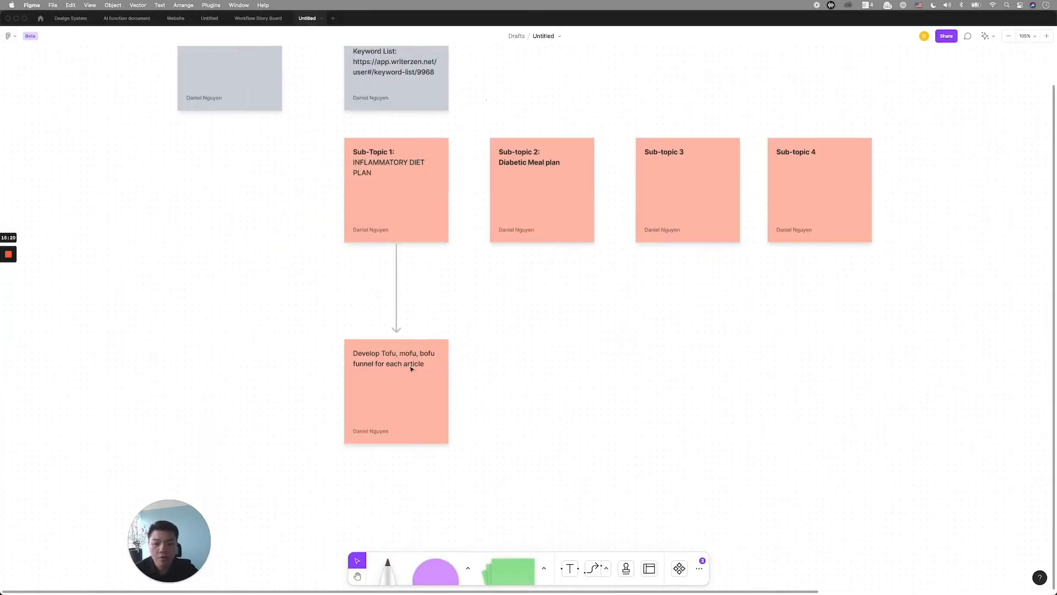
{"action": "left_click", "coordinate": [361, 358]}
{"action": "double_click", "coordinate": [361, 357]}
{"action": "triple_click", "coordinate": [361, 357]}
{"action": "left_click", "coordinate": [388, 354]}
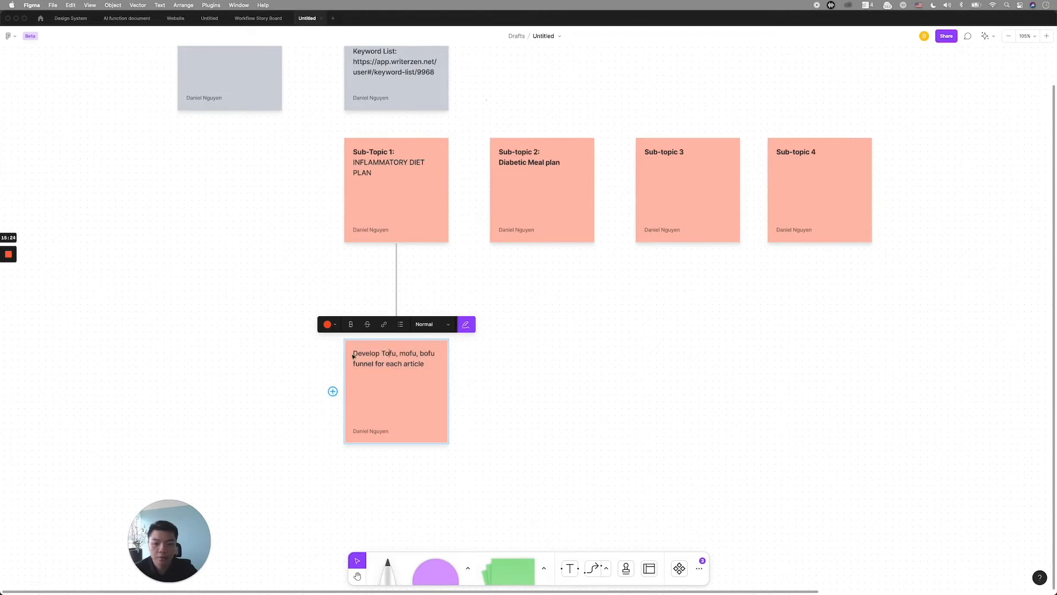
{"action": "key", "text": "Return"}
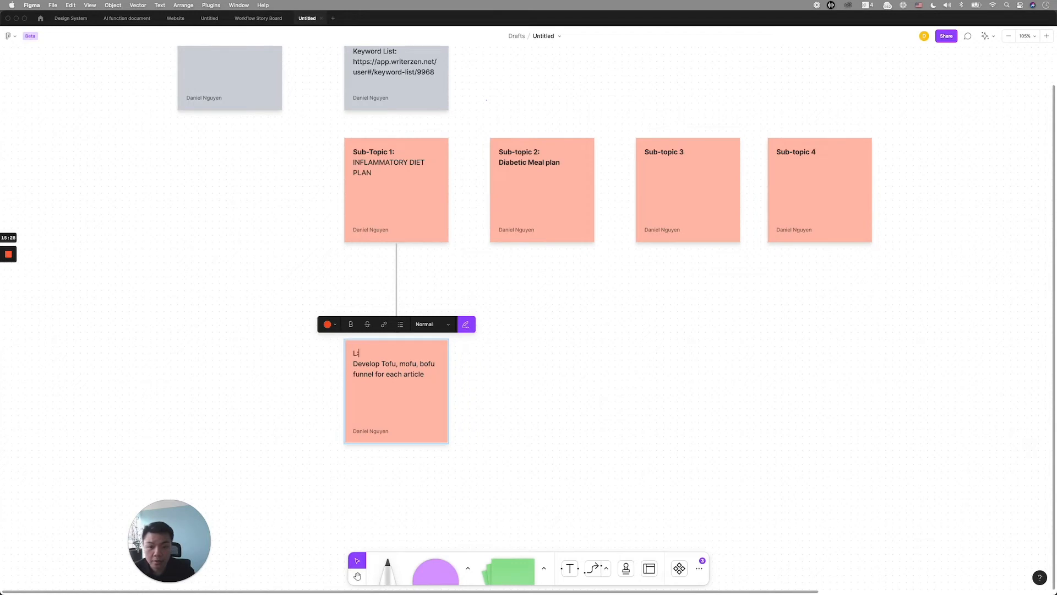
{"action": "type", "text": "Determined a list of a"}
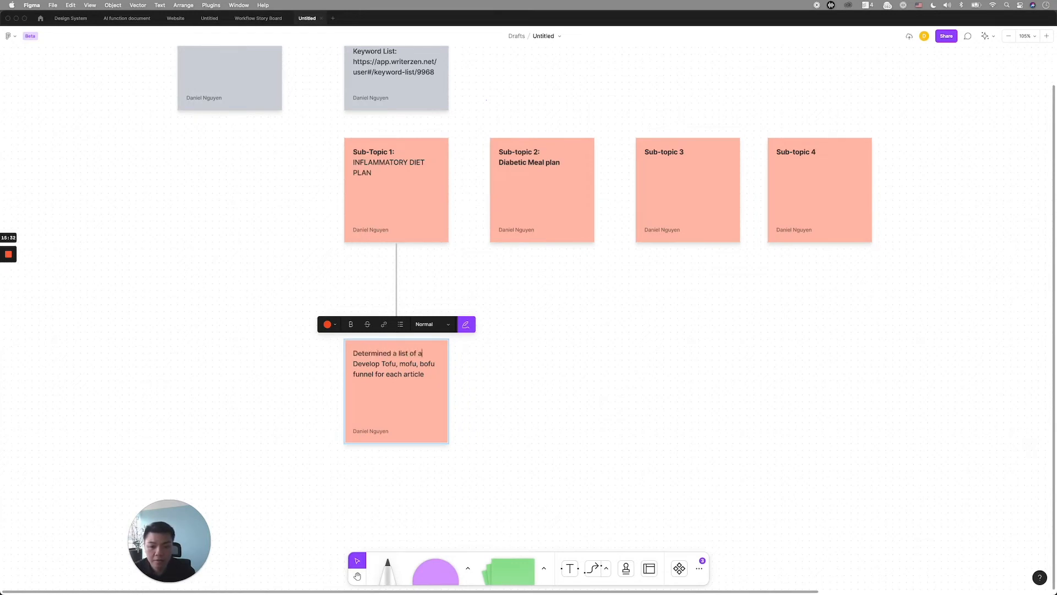
{"action": "type", "text": "rticle for each topic"}
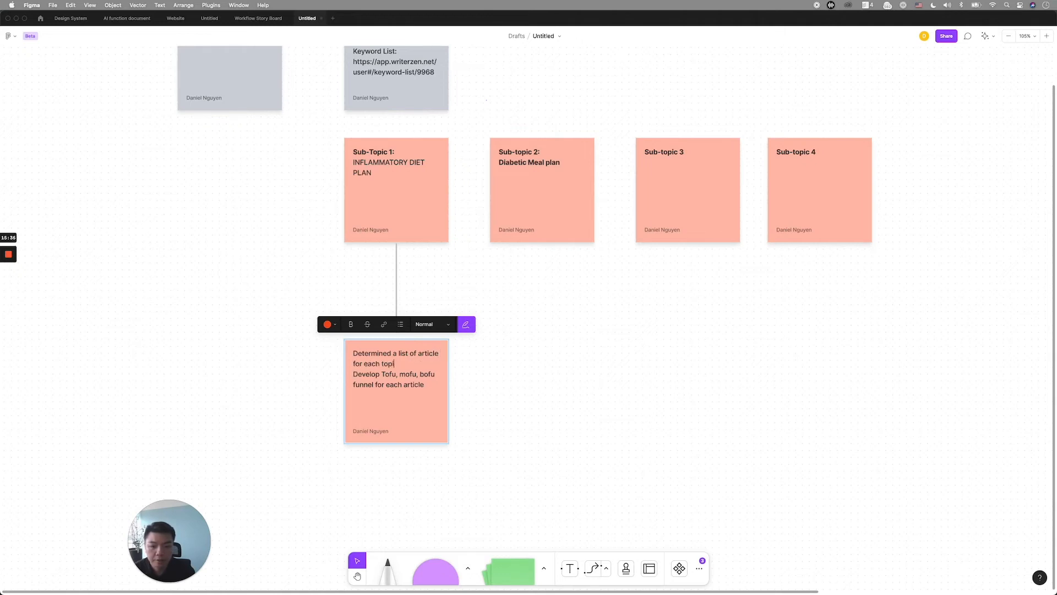
{"action": "left_click", "coordinate": [353, 374]}
{"action": "key", "text": "Return"}
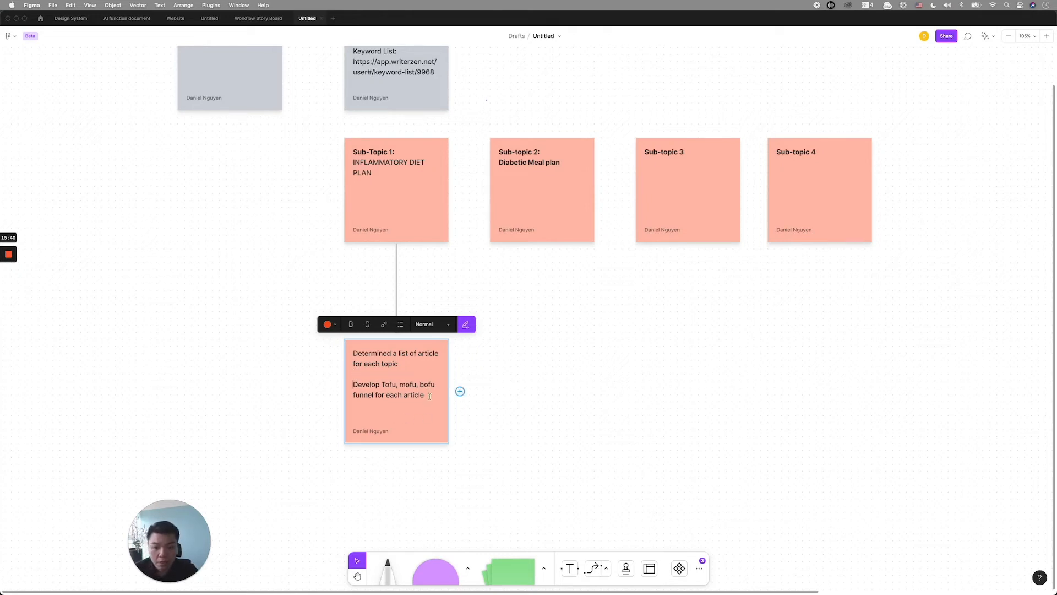
Cut the "Develop Tofu, mofu, bofu funnel for each article" text and paste it into a second sticky note directly below.
{"action": "left_click_drag", "start_coordinate": [425, 395], "coordinate": [331, 383]}
{"action": "key", "text": "cmd+x"}
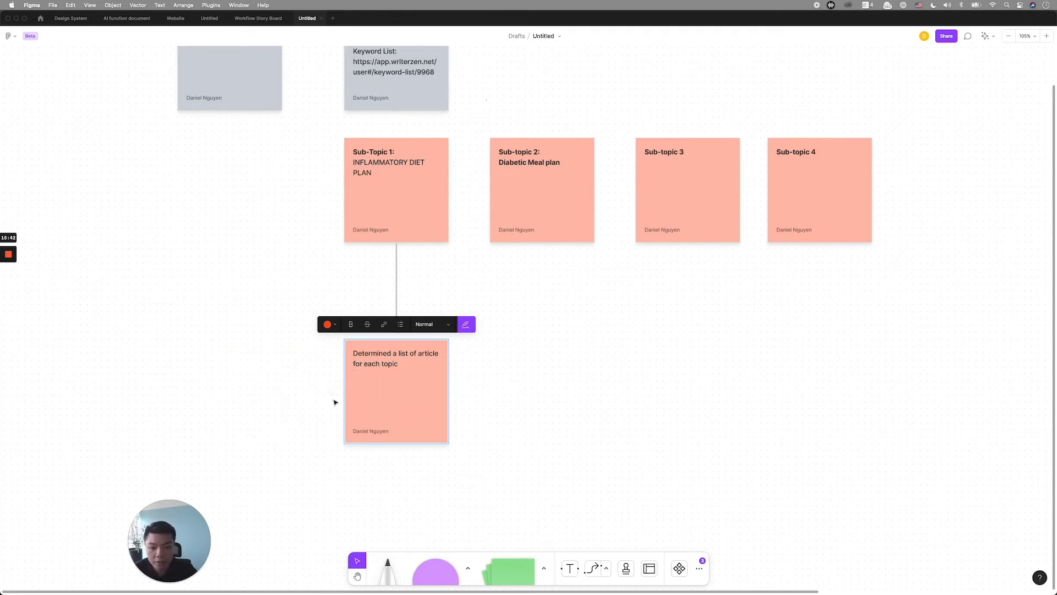
{"action": "left_click", "coordinate": [333, 390]}
{"action": "left_click_drag", "start_coordinate": [292, 416], "coordinate": [424, 540]}
{"action": "scroll", "coordinate": [364, 419], "scroll_direction": "down", "scroll_amount": 3}
{"action": "double_click", "coordinate": [367, 412]}
{"action": "key", "text": "super+v"}
{"action": "left_click", "coordinate": [531, 428]}
Replace the text of the lower sticky note with "Develope funnel for each article".
{"action": "left_click", "coordinate": [401, 417]}
{"action": "left_click", "coordinate": [401, 416]}
{"action": "key", "text": "super+a"}
{"action": "left_click", "coordinate": [401, 410]}
{"action": "key", "text": "super+a"}
{"action": "type", "text": "DEter"}
{"action": "key", "text": "BackSpace"}
{"action": "key", "text": "BackSpace"}
{"action": "key", "text": "BackSpace"}
{"action": "key", "text": "BackSpace"}
{"action": "type", "text": "evelope "}
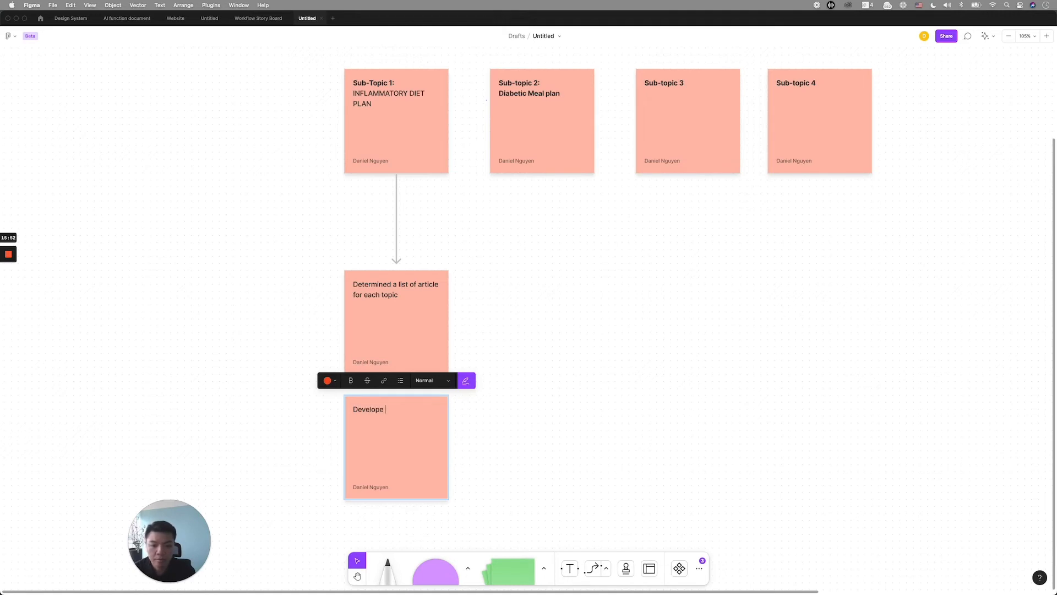
{"action": "type", "text": "funnel for each article"}
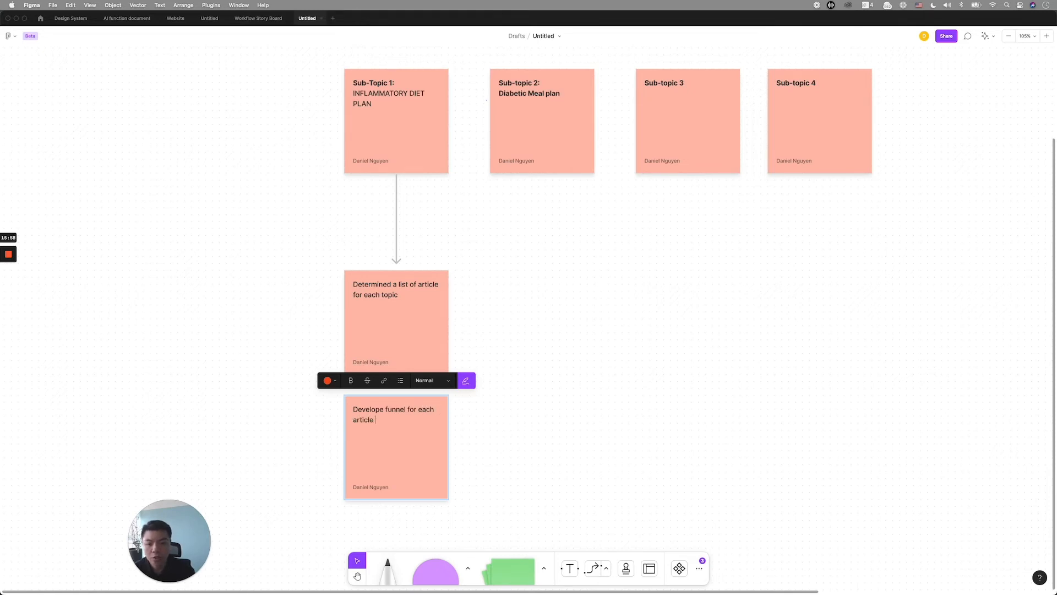
{"action": "left_click", "coordinate": [542, 454]}
{"action": "scroll", "coordinate": [502, 453], "scroll_direction": "up", "scroll_amount": 3}
Switch to the Excel workbook and enter "MOFU" in cell G23 of the ESKP column for the men's weight loss meal plan cluster.
{"action": "key", "text": "super+Tab"}
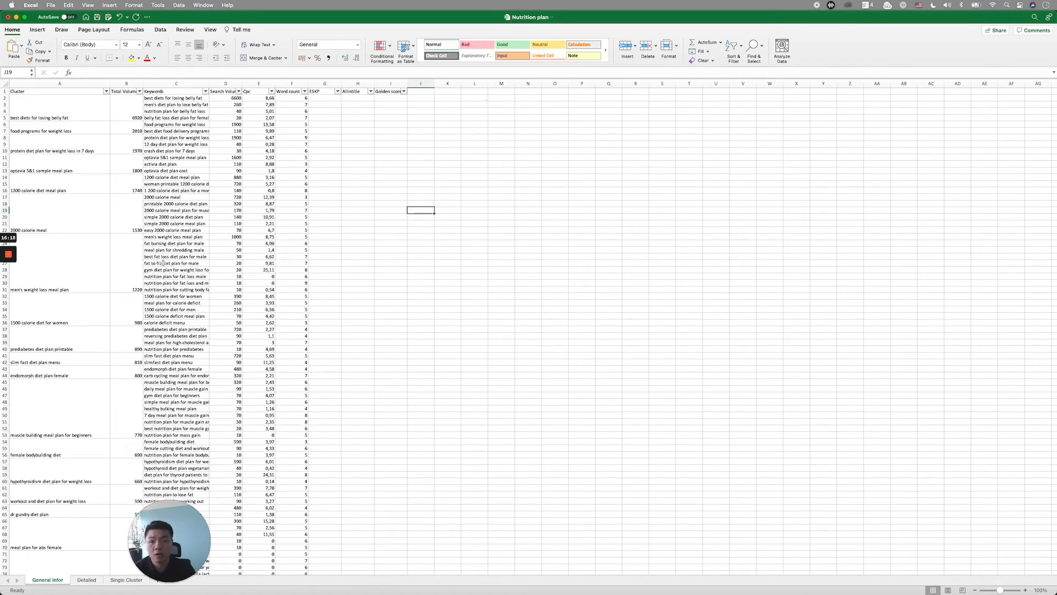
{"action": "scroll", "coordinate": [67, 215], "scroll_direction": "down", "scroll_amount": 1}
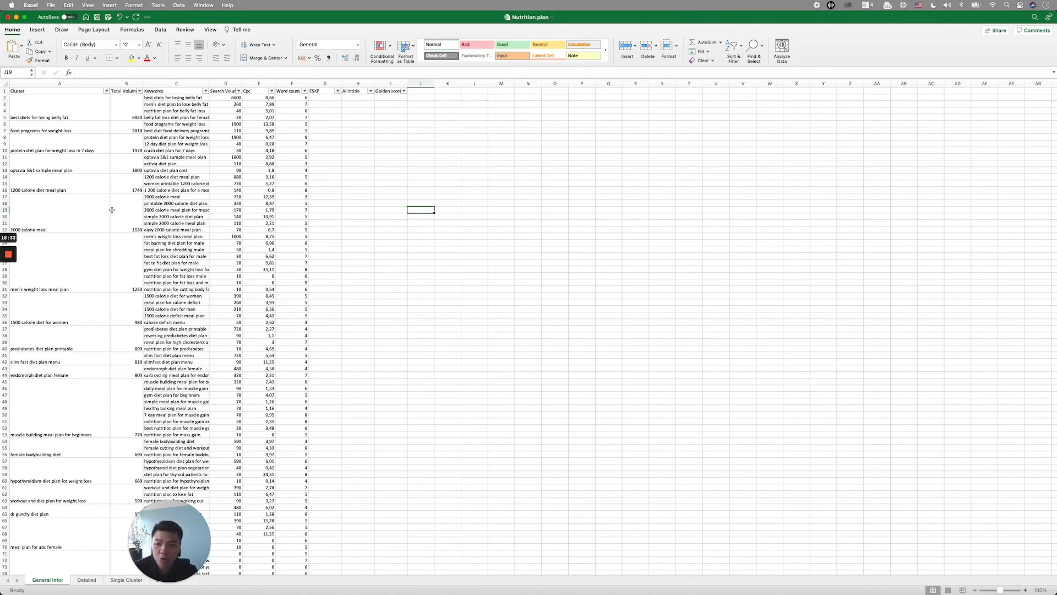
{"action": "left_click", "coordinate": [81, 281]}
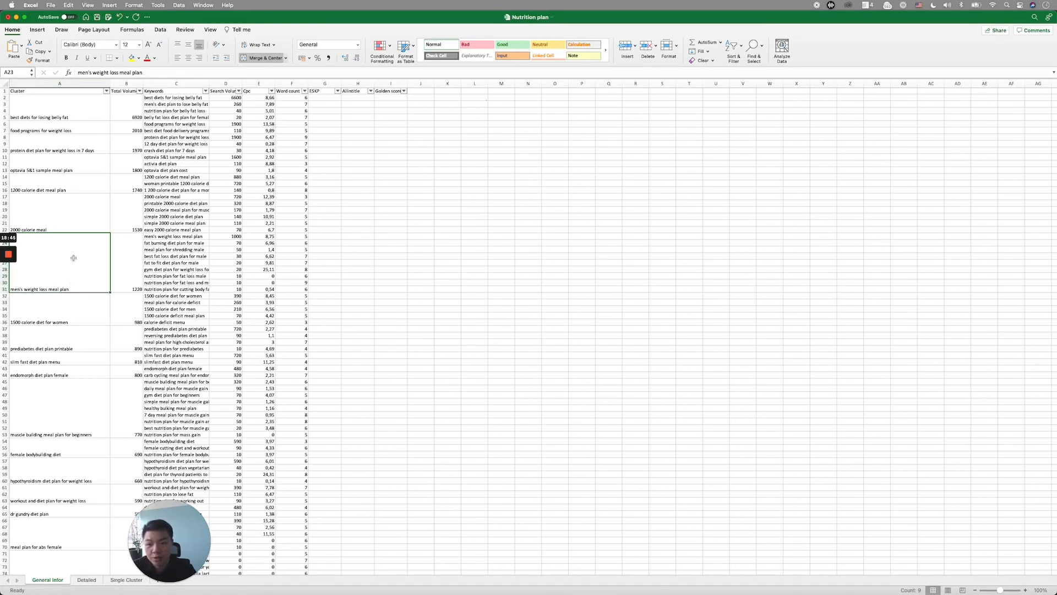
{"action": "left_click_drag", "start_coordinate": [62, 260], "coordinate": [322, 237]}
{"action": "left_click", "coordinate": [321, 237]}
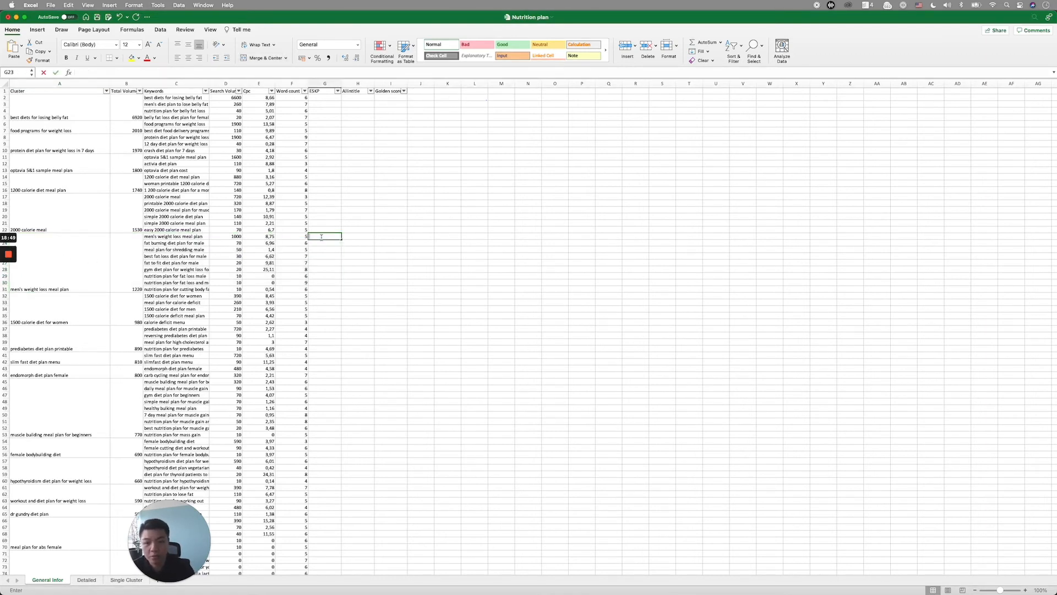
{"action": "type", "text": "MOFU"}
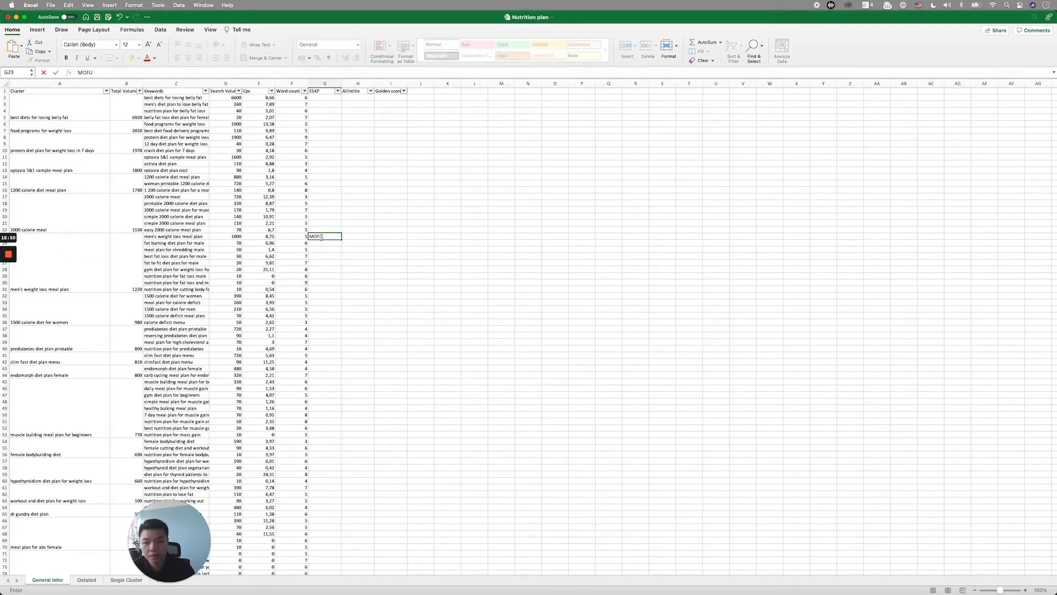
{"action": "left_click", "coordinate": [350, 260]}
Merge and center cells G23 to G31 so the MOFU label spans the whole men's weight loss meal plan cluster.
{"action": "left_click_drag", "start_coordinate": [324, 237], "coordinate": [327, 289]}
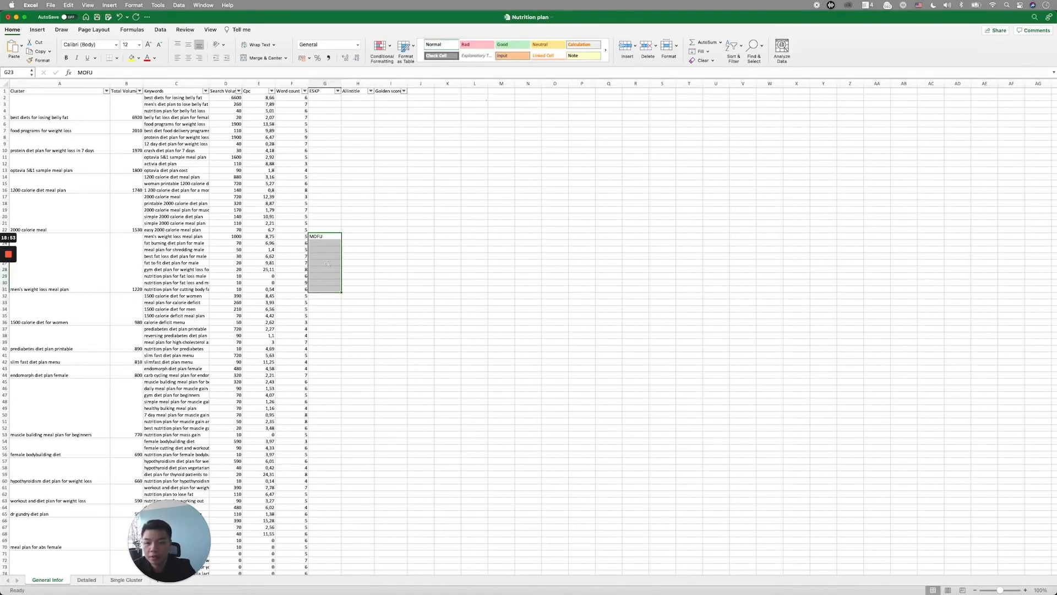
{"action": "right_click", "coordinate": [328, 264]}
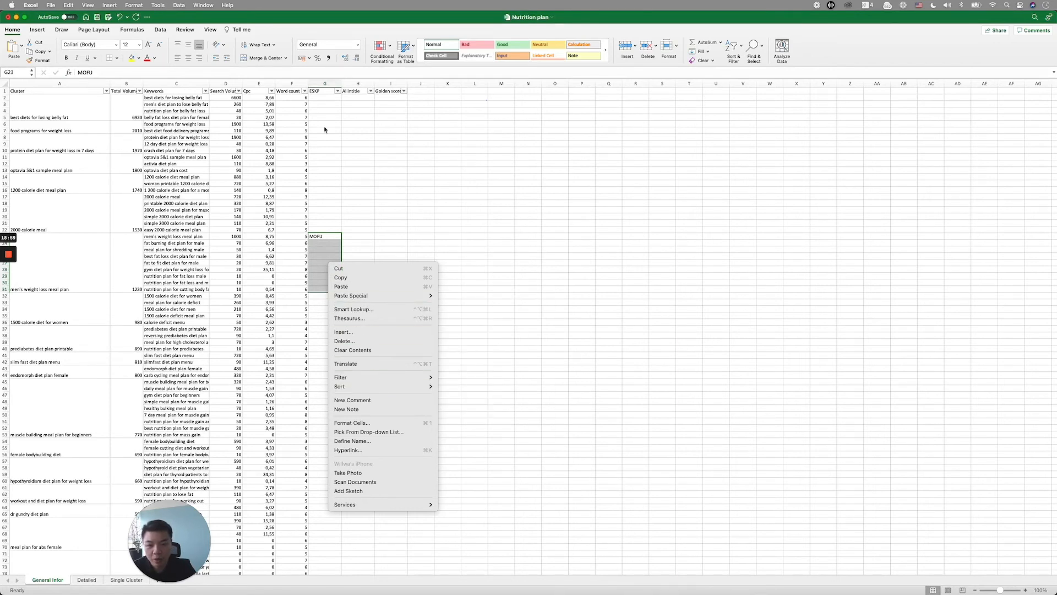
{"action": "left_click", "coordinate": [264, 58]}
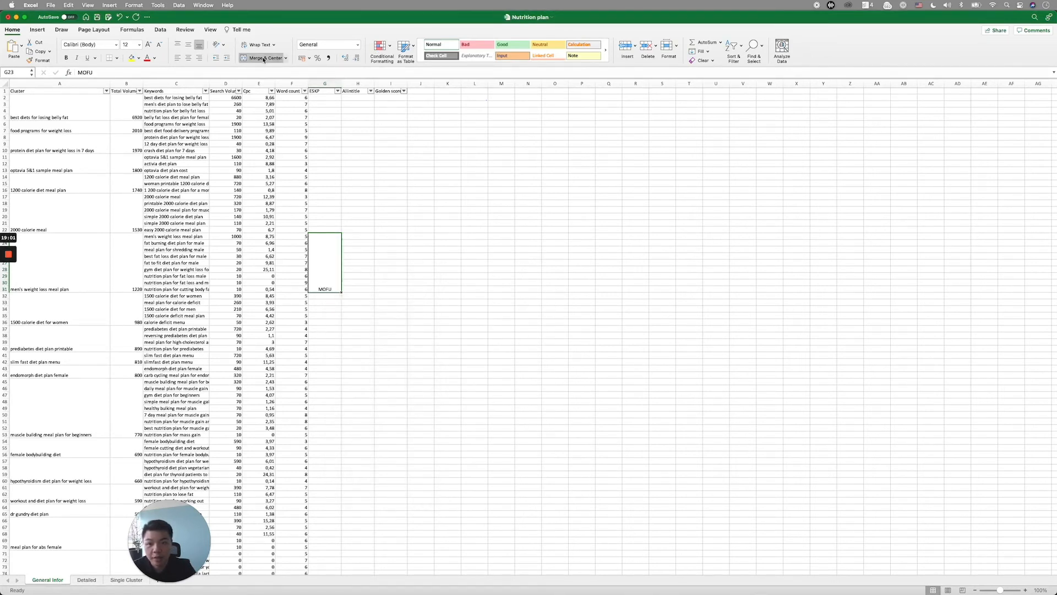
{"action": "left_click", "coordinate": [392, 301]}
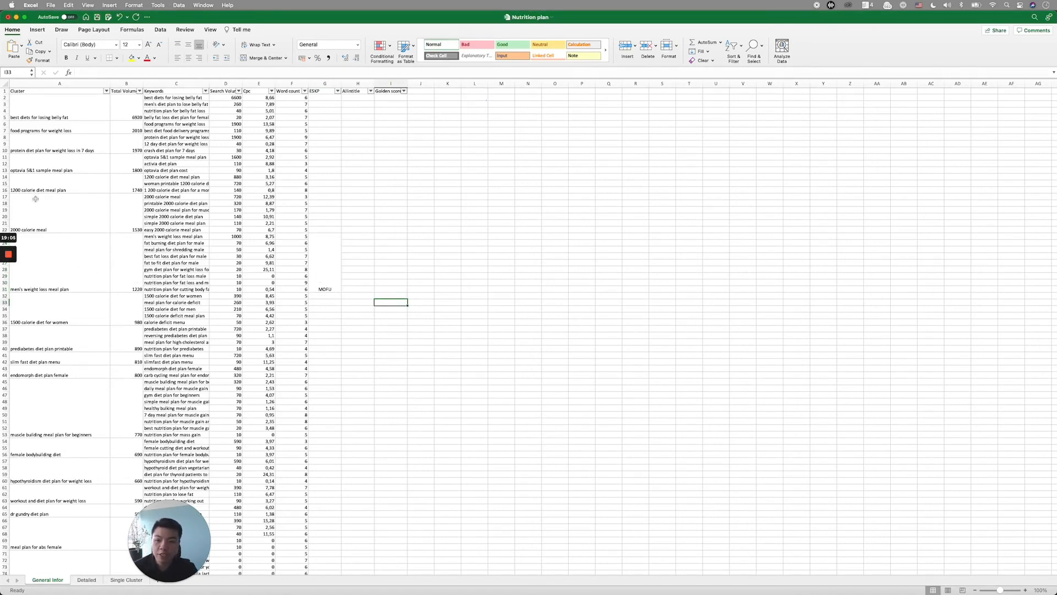
Merge and center the ESKP cells G17 to G22 of the 2000 calorie meal cluster and label them "MOFU".
{"action": "left_click_drag", "start_coordinate": [34, 210], "coordinate": [325, 232]}
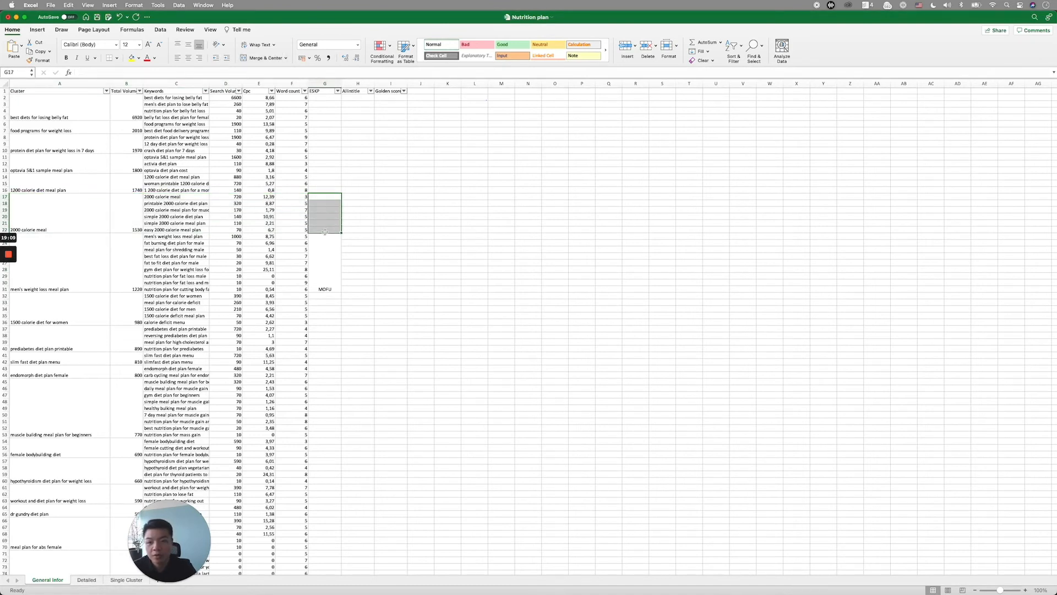
{"action": "left_click", "coordinate": [267, 58]}
{"action": "type", "text": "Mo"}
{"action": "key", "text": "BackSpace"}
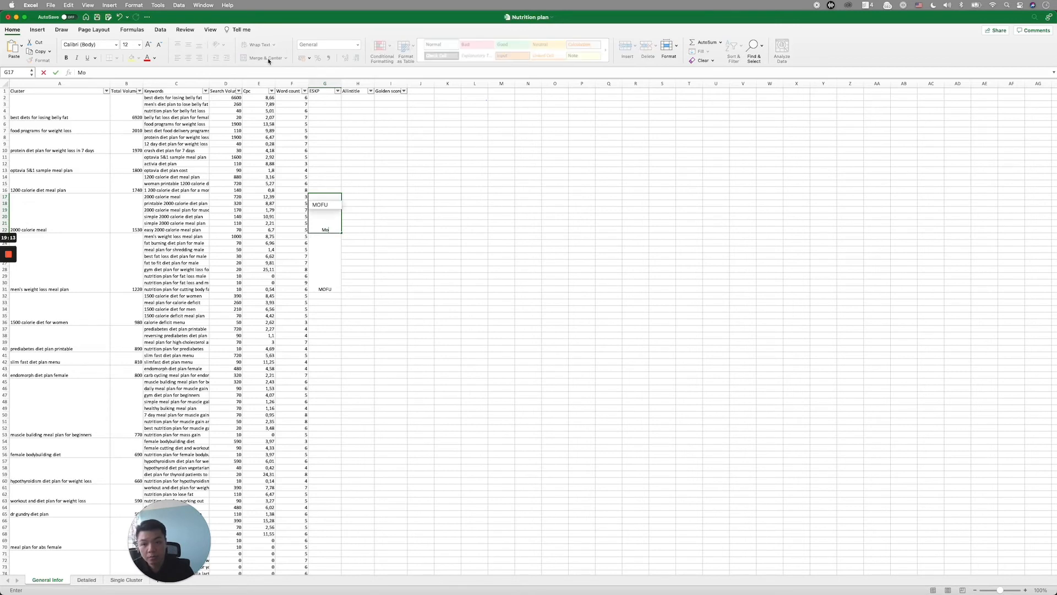
{"action": "key", "text": "Down"}
{"action": "key", "text": "Return"}
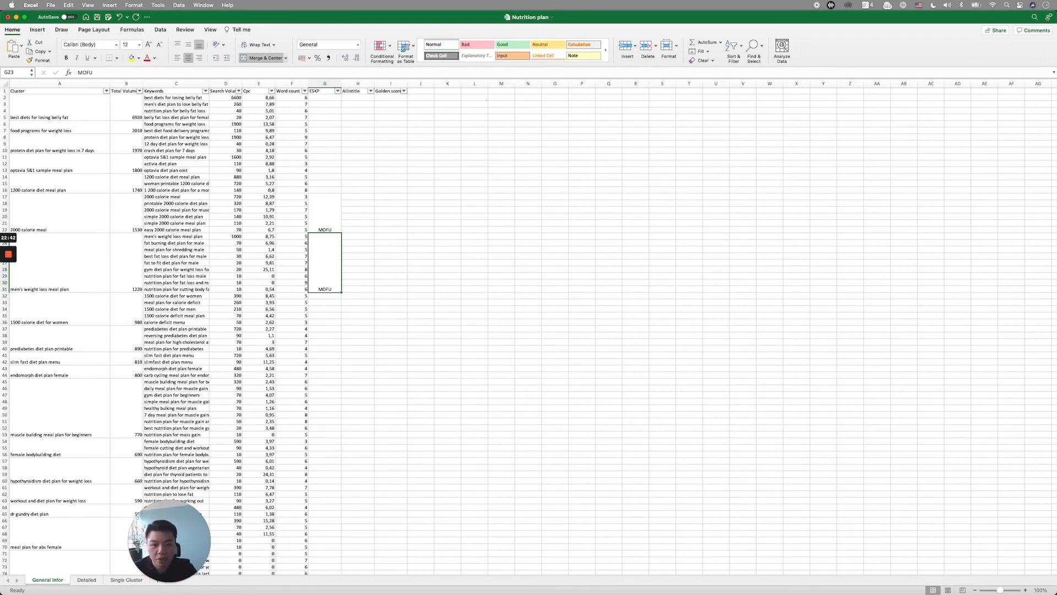
Switch to the FigJam board and add a bold "Keywopd list" line with a regular "link" line below it to the Sub-Topic 1 note.
{"action": "key", "text": "super+Tab"}
{"action": "scroll", "coordinate": [408, 371], "scroll_direction": "down", "scroll_amount": 2}
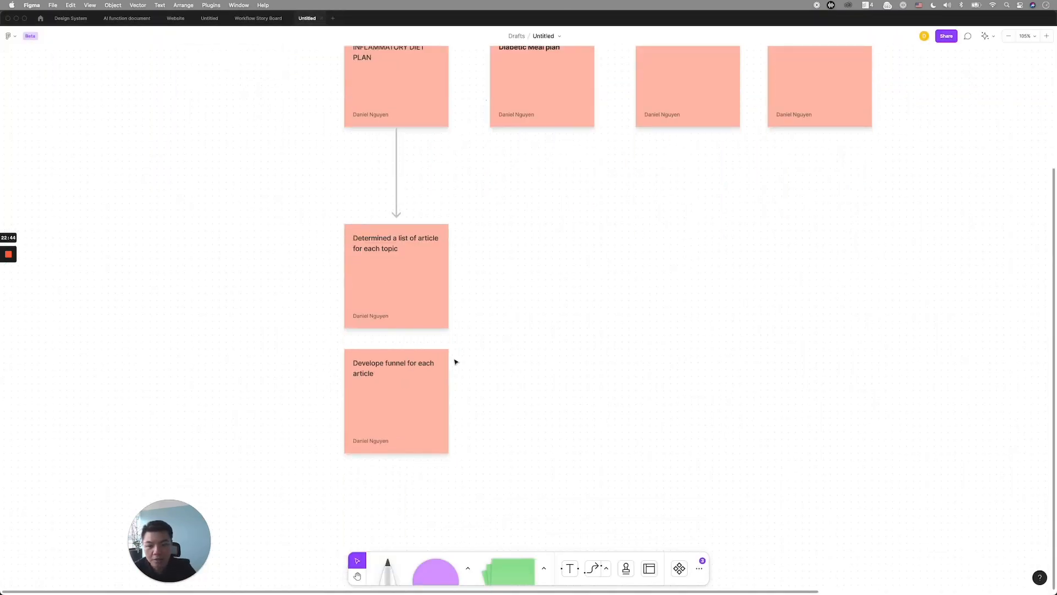
{"action": "scroll", "coordinate": [427, 339], "scroll_direction": "up", "scroll_amount": 1}
{"action": "scroll", "coordinate": [428, 344], "scroll_direction": "up", "scroll_amount": 2}
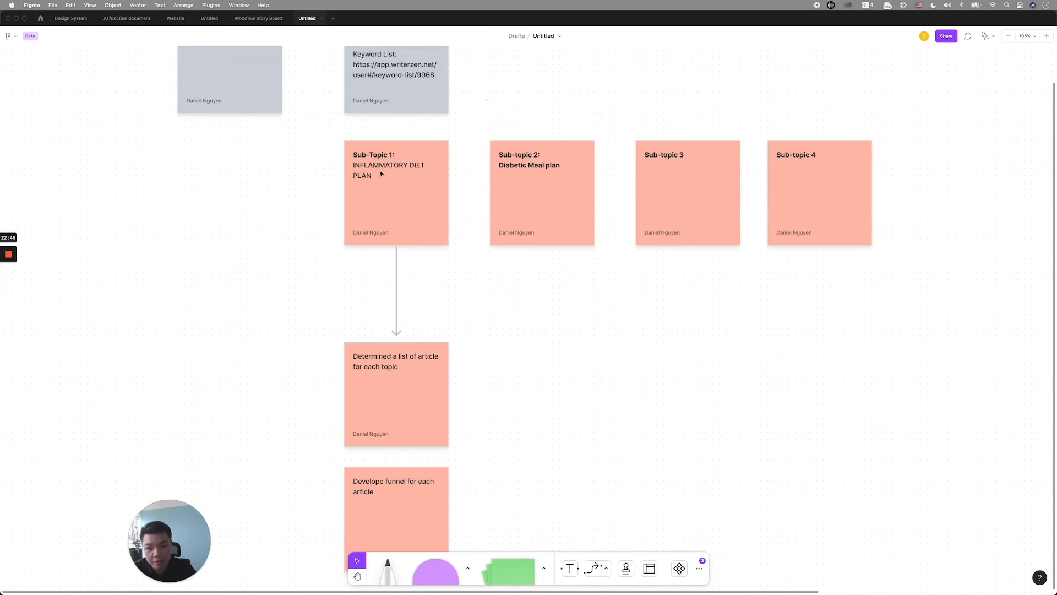
{"action": "scroll", "coordinate": [381, 174], "scroll_direction": "down", "scroll_amount": 2}
{"action": "double_click", "coordinate": [385, 122]}
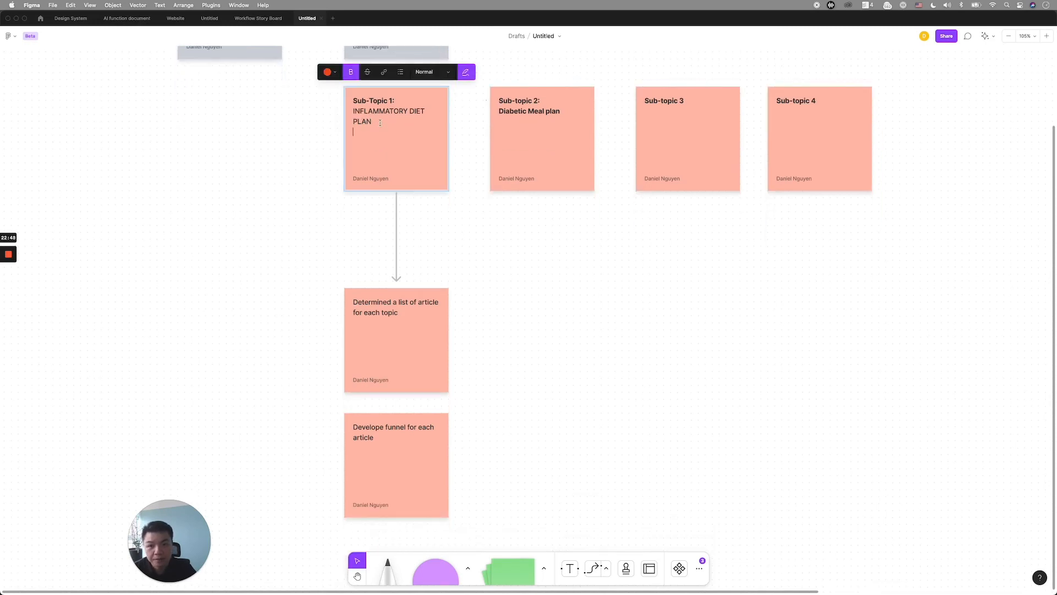
{"action": "type", "text": "Keywopd"}
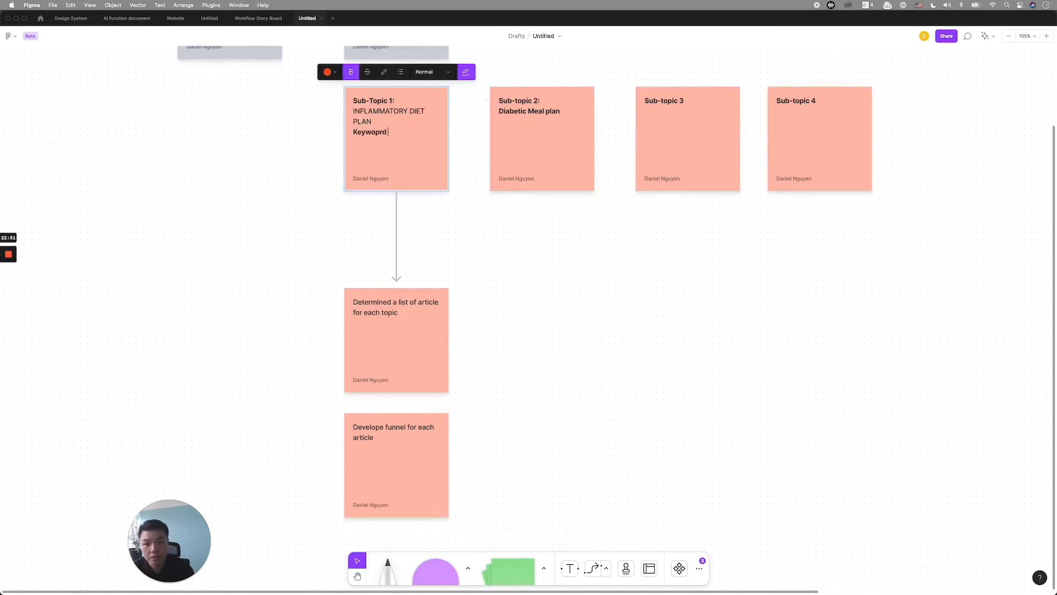
{"action": "type", "text": " list"}
{"action": "key", "text": "Return"}
{"action": "key", "text": "Return"}
{"action": "key", "text": "super+b"}
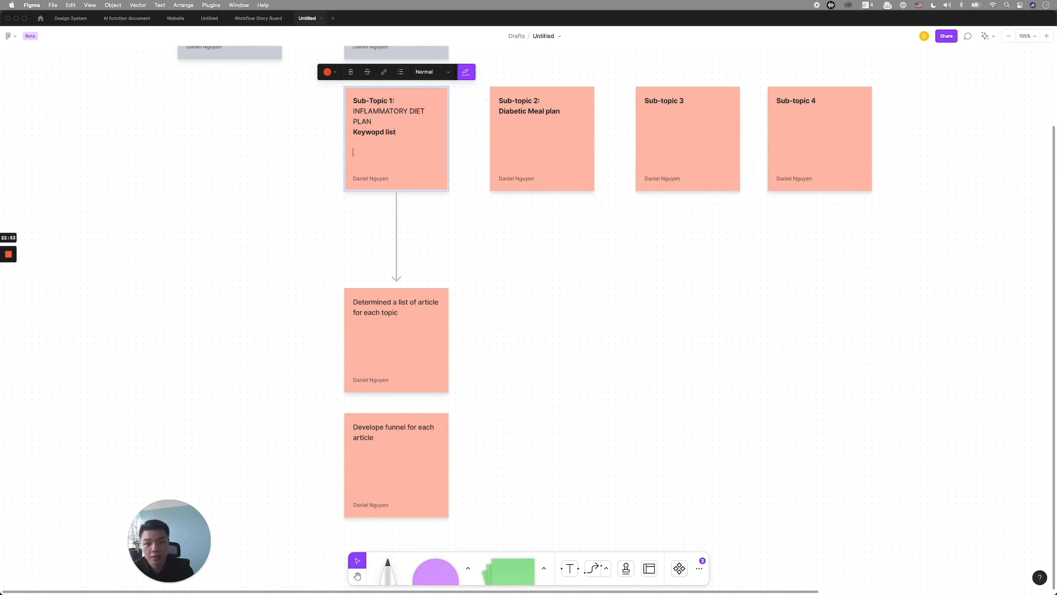
{"action": "type", "text": "link"}
Add "Google sheet link" beneath the text of the "Determined a list of article for each topic" note.
{"action": "left_click", "coordinate": [391, 327]}
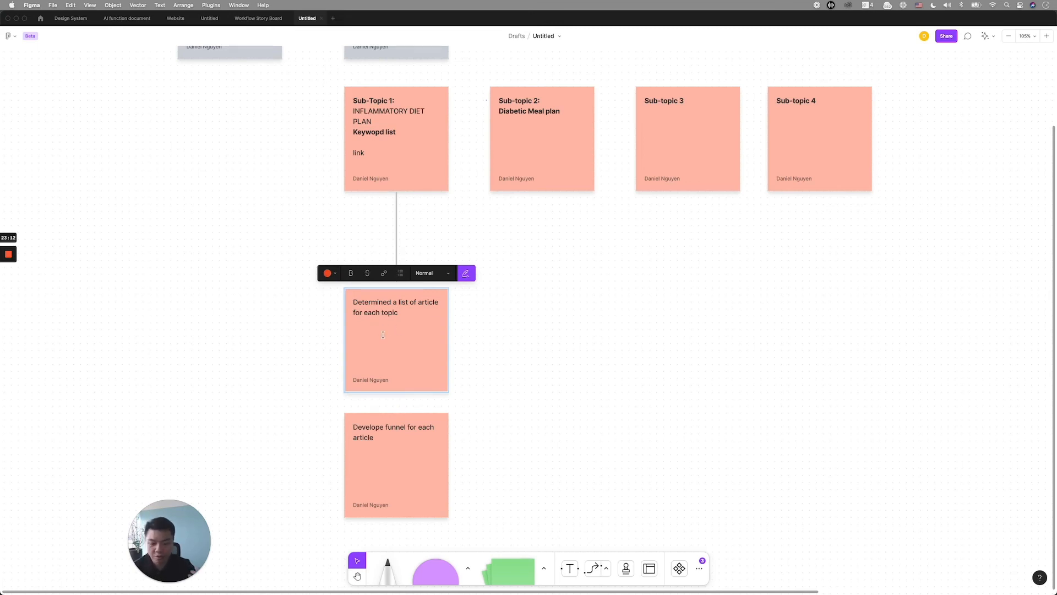
{"action": "type", "text": "Google"}
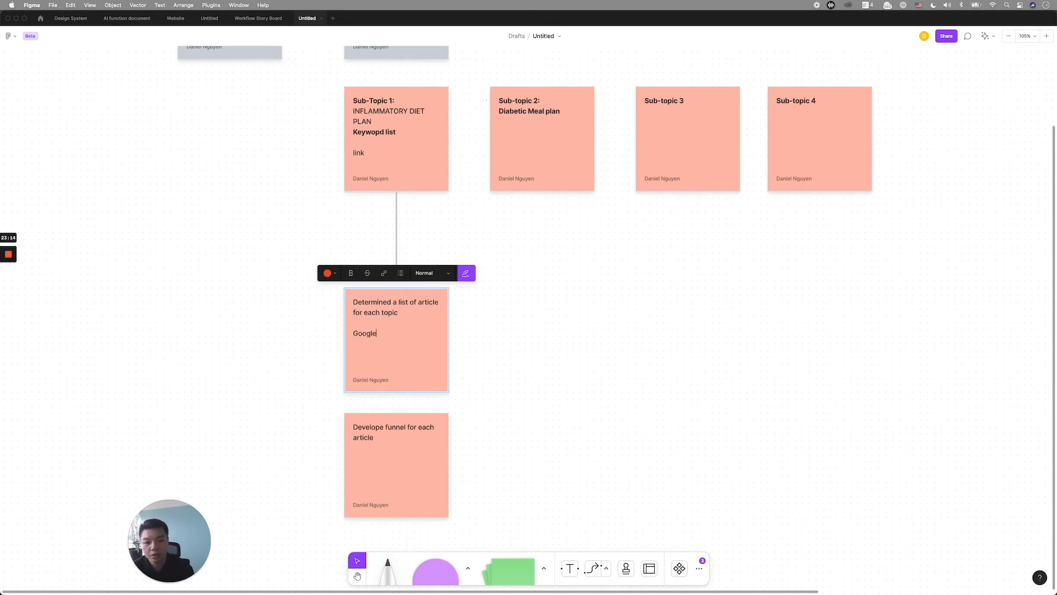
{"action": "type", "text": " sheet link"}
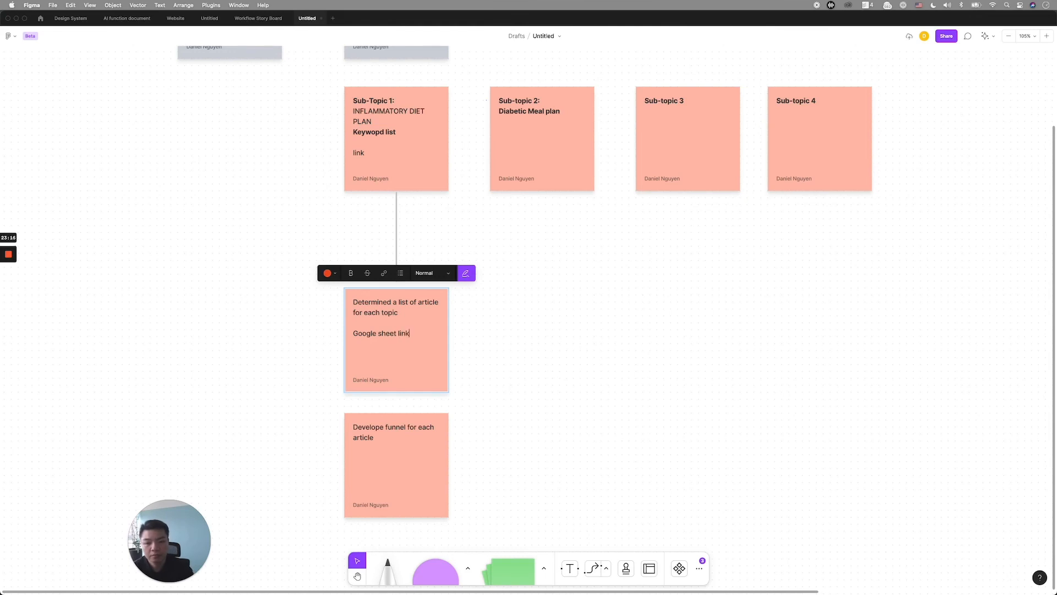
{"action": "double_click", "coordinate": [380, 447]}
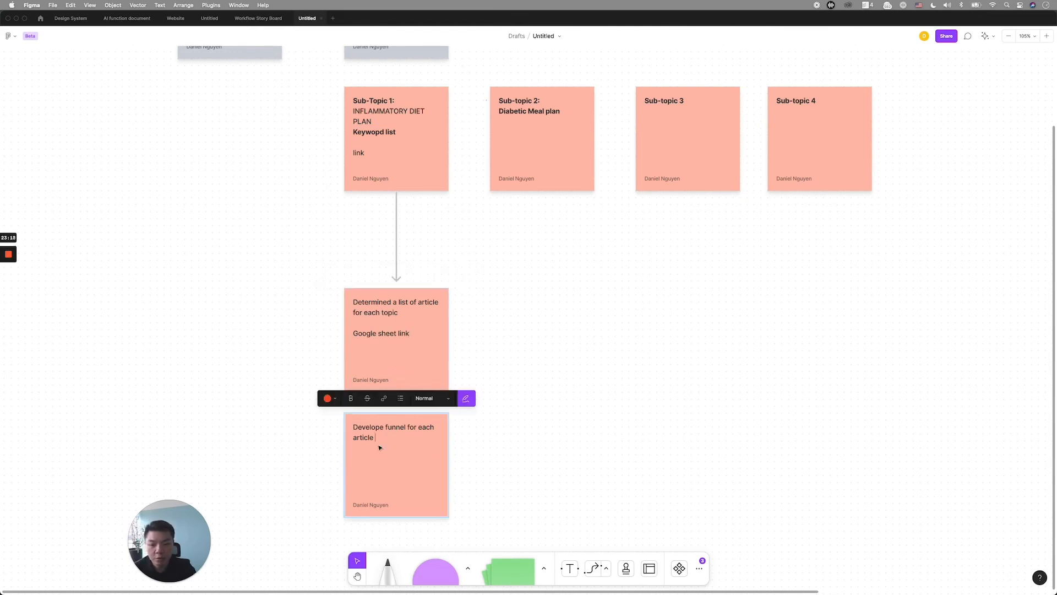
{"action": "scroll", "coordinate": [381, 442], "scroll_direction": "down", "scroll_amount": 1}
{"action": "key", "text": "super+Tab"}
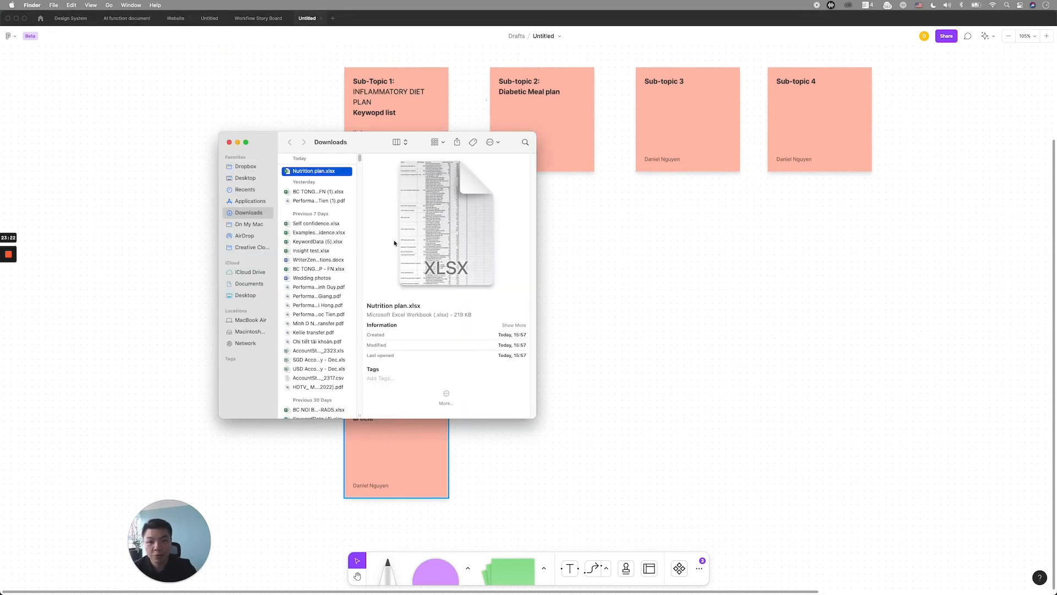
{"action": "key", "text": "super+Tab"}
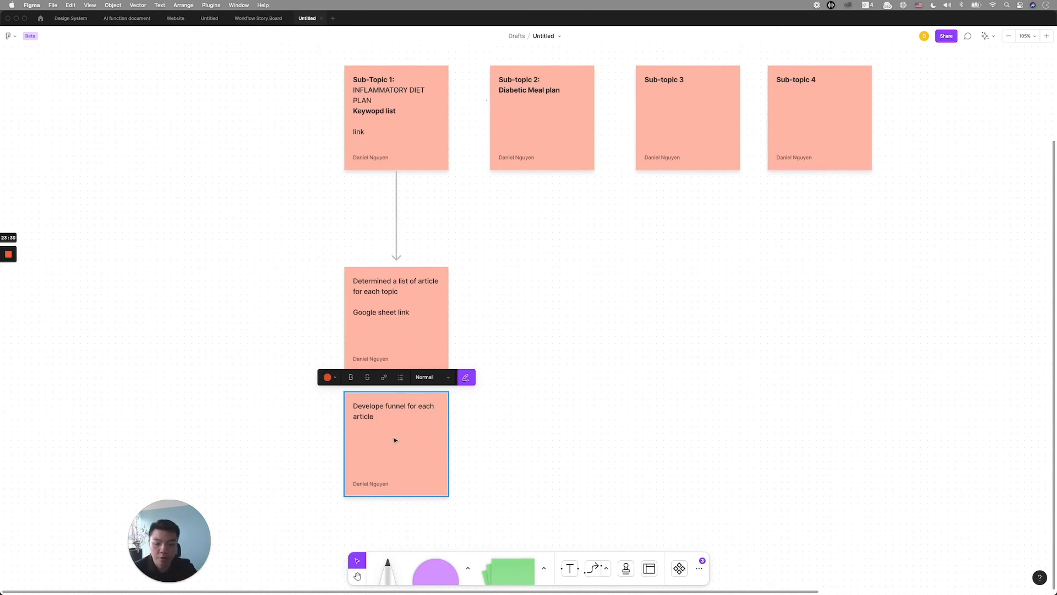
{"action": "scroll", "coordinate": [394, 440], "scroll_direction": "down", "scroll_amount": 1}
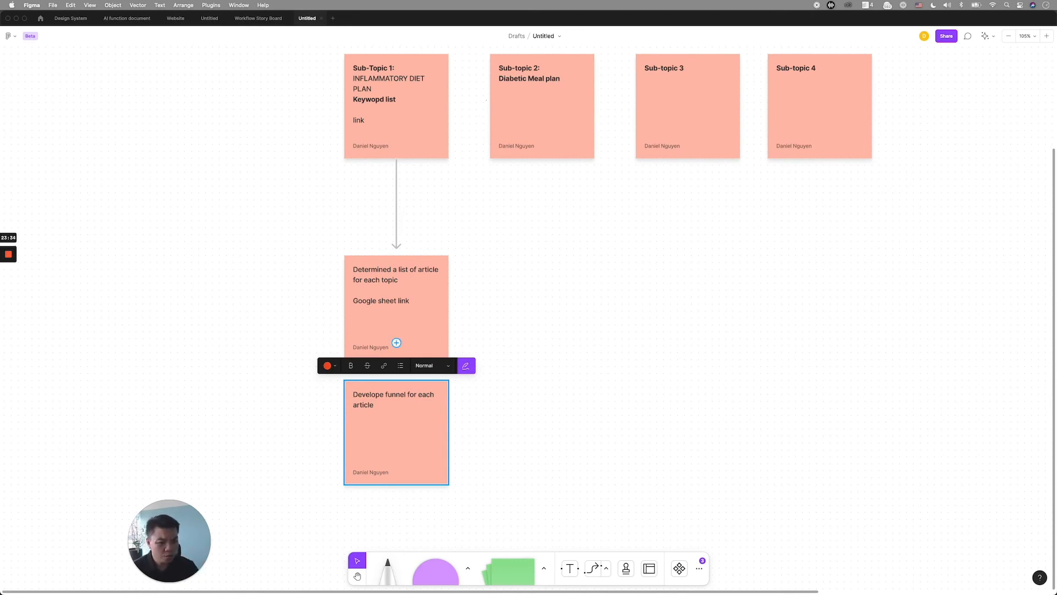
Change the heading of the Nutrition plan note to "Pillar Topic 1".
{"action": "scroll", "coordinate": [540, 325], "scroll_direction": "up", "scroll_amount": 5}
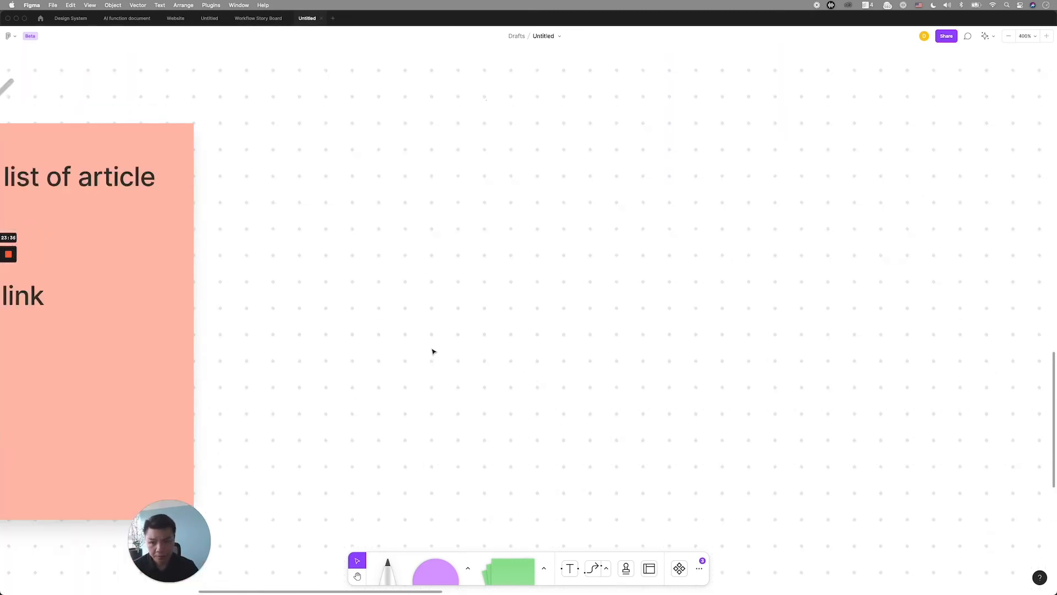
{"action": "scroll", "coordinate": [432, 349], "scroll_direction": "down", "scroll_amount": 5}
{"action": "scroll", "coordinate": [454, 348], "scroll_direction": "up", "scroll_amount": 5}
{"action": "scroll", "coordinate": [454, 348], "scroll_direction": "left", "scroll_amount": 3}
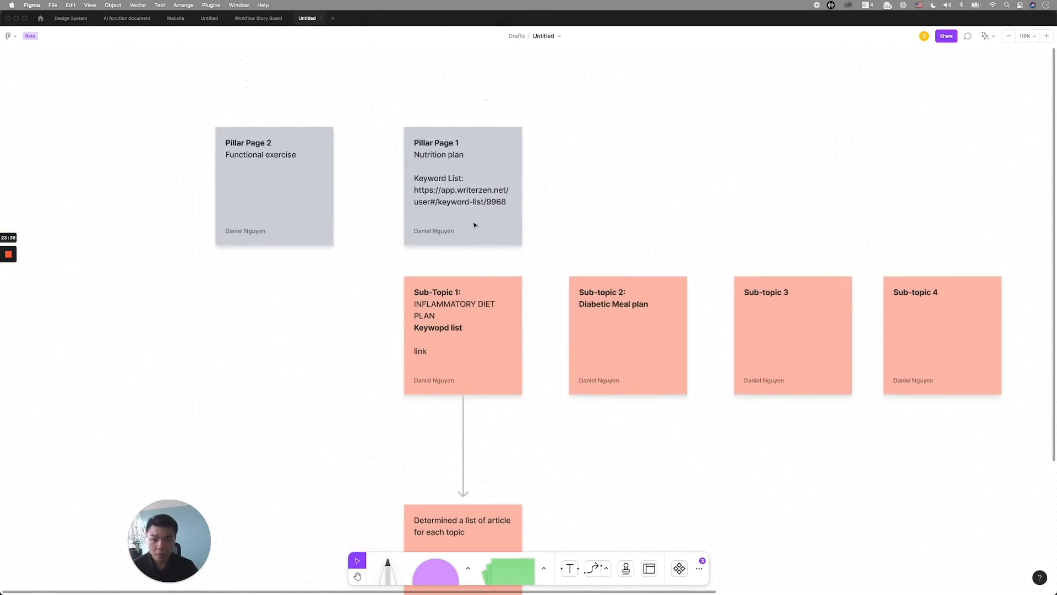
{"action": "double_click", "coordinate": [444, 143]}
{"action": "left_click", "coordinate": [445, 142]}
{"action": "double_click", "coordinate": [446, 141]}
{"action": "type", "text": "Topic"}
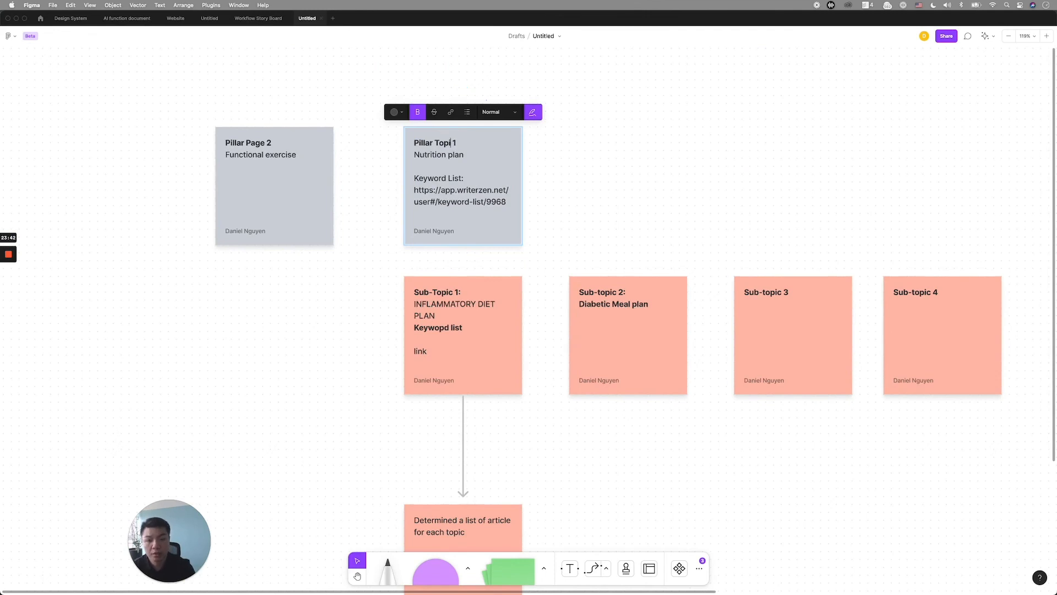
{"action": "left_click", "coordinate": [621, 185]}
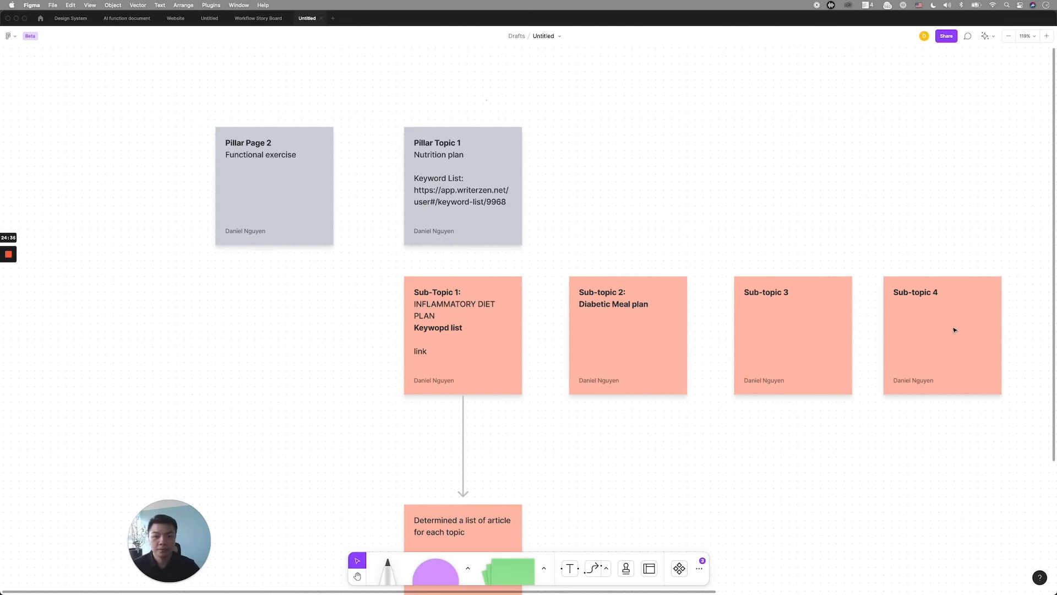
Switch to WriterZen, open the Inflammatory diet plan project in Keyword Importer and look through its first page of clusters.
{"action": "scroll", "coordinate": [562, 474], "scroll_direction": "down", "scroll_amount": 3}
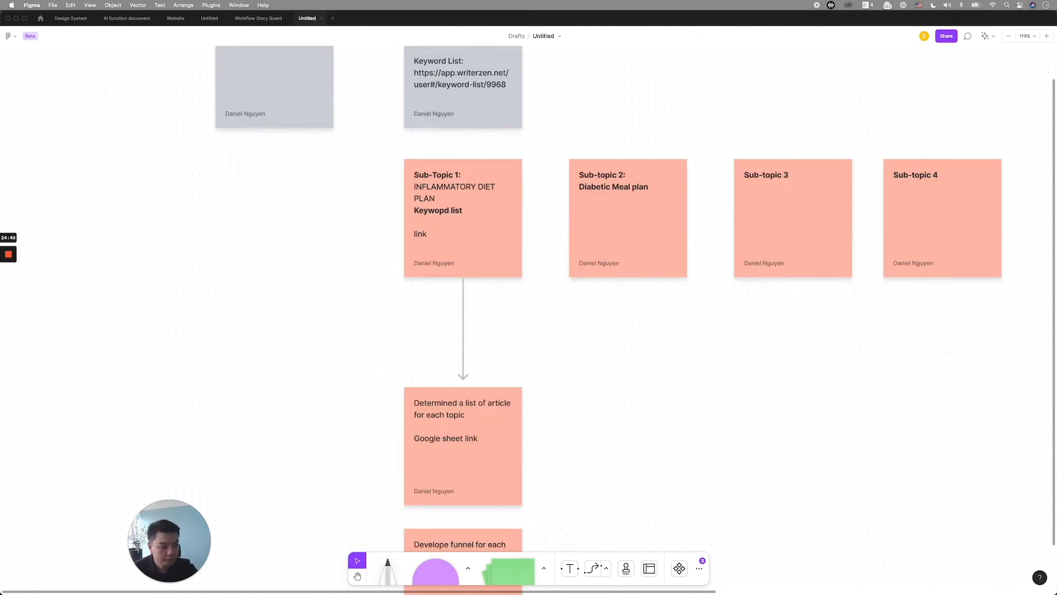
{"action": "key", "text": "super+Tab"}
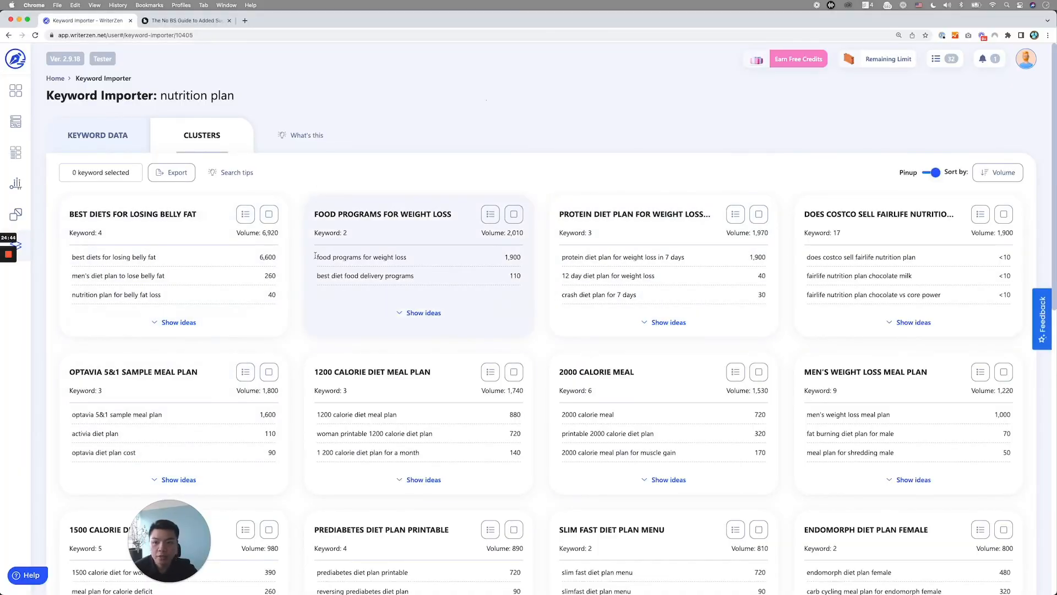
{"action": "left_click", "coordinate": [15, 244]}
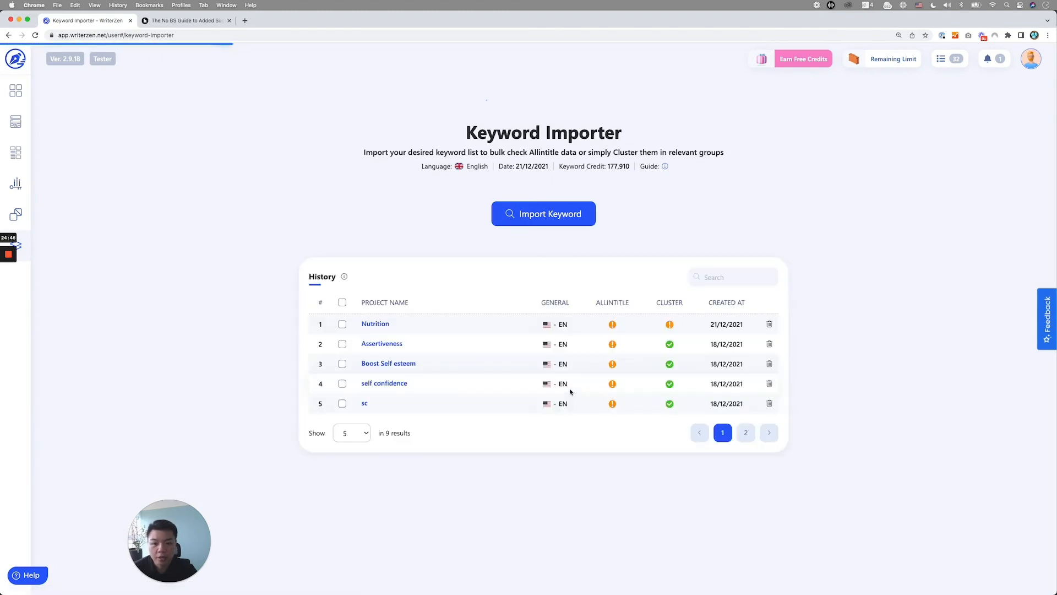
{"action": "left_click", "coordinate": [746, 433]}
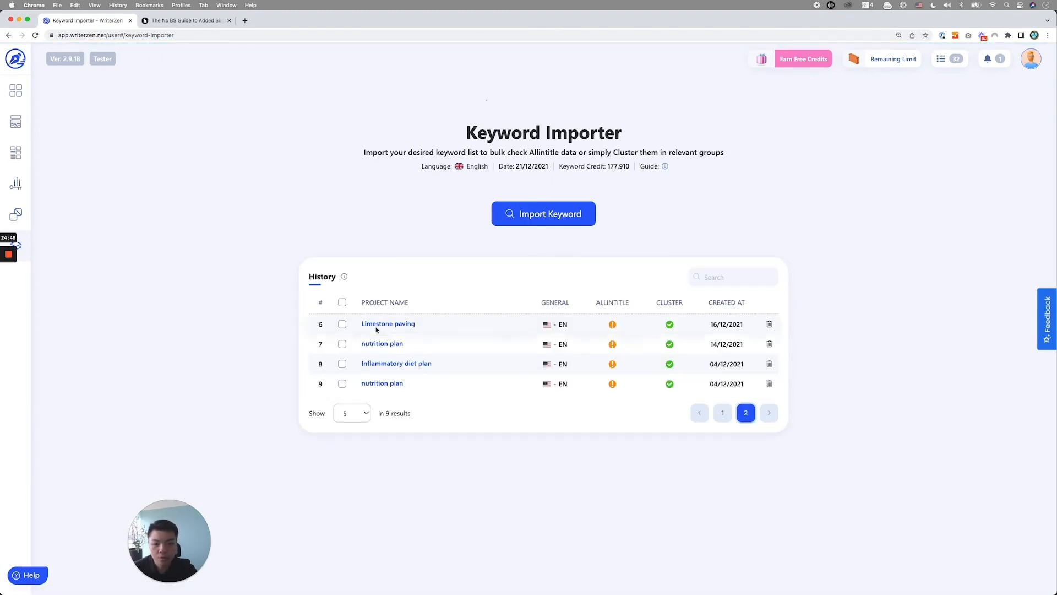
{"action": "left_click", "coordinate": [411, 365]}
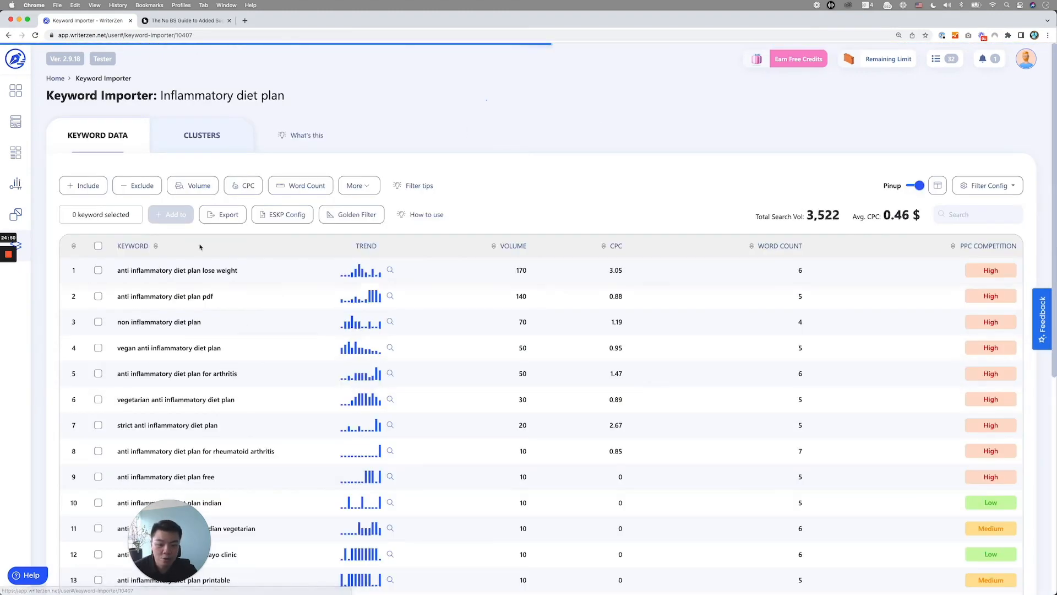
{"action": "left_click", "coordinate": [240, 145]}
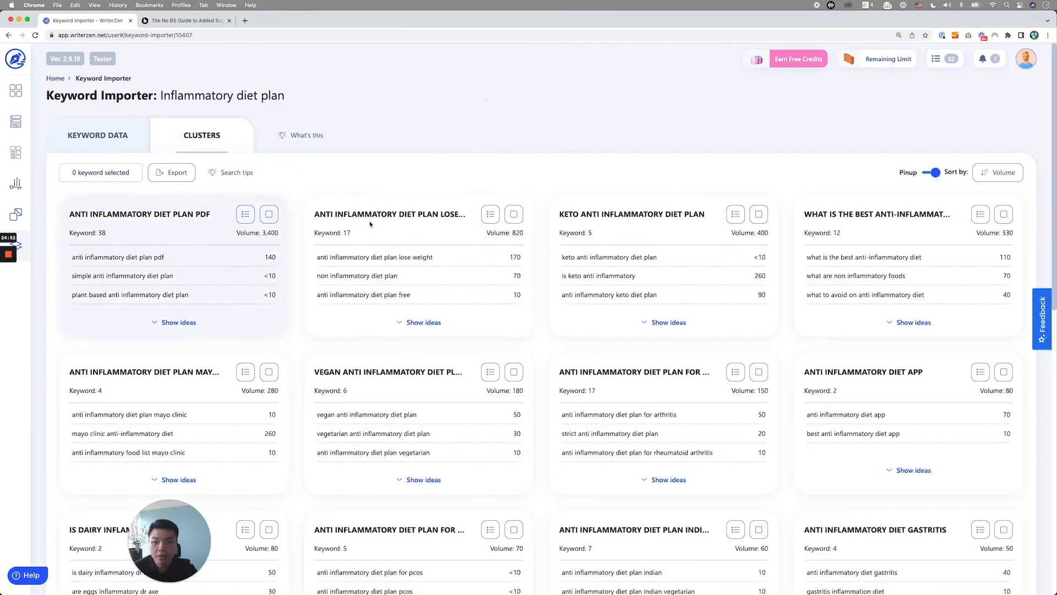
{"action": "scroll", "coordinate": [385, 440], "scroll_direction": "down", "scroll_amount": 10}
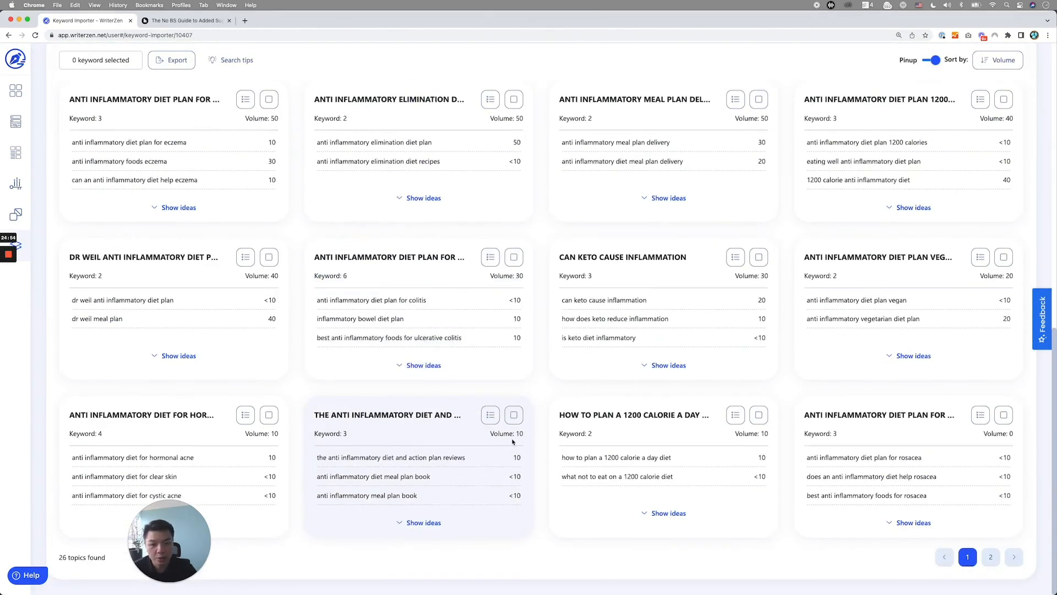
{"action": "scroll", "coordinate": [512, 440], "scroll_direction": "up", "scroll_amount": 10}
{"action": "scroll", "coordinate": [416, 456], "scroll_direction": "down", "scroll_amount": 10}
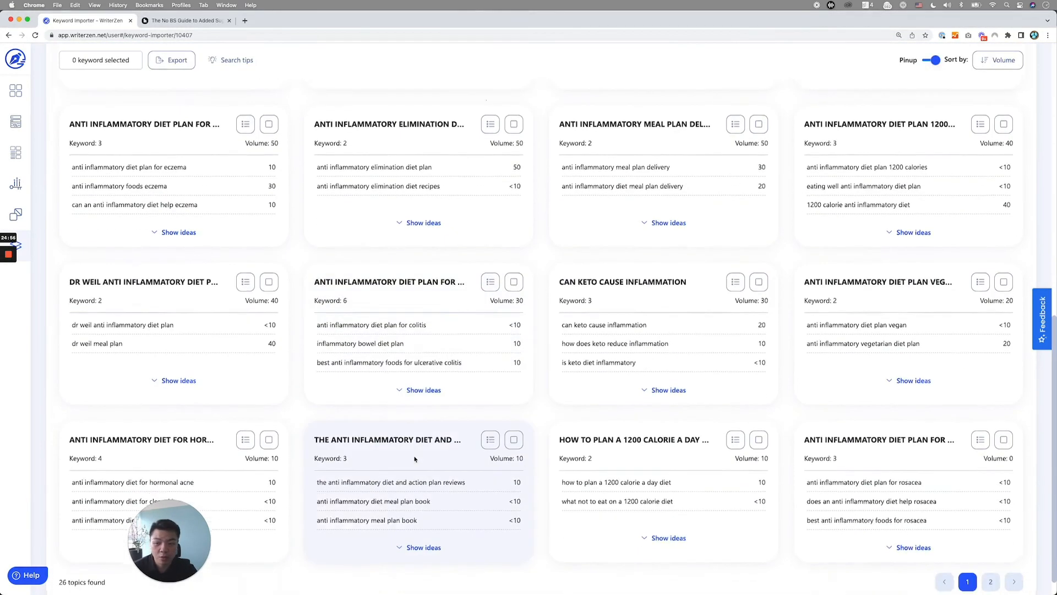
{"action": "scroll", "coordinate": [281, 495], "scroll_direction": "up", "scroll_amount": 10}
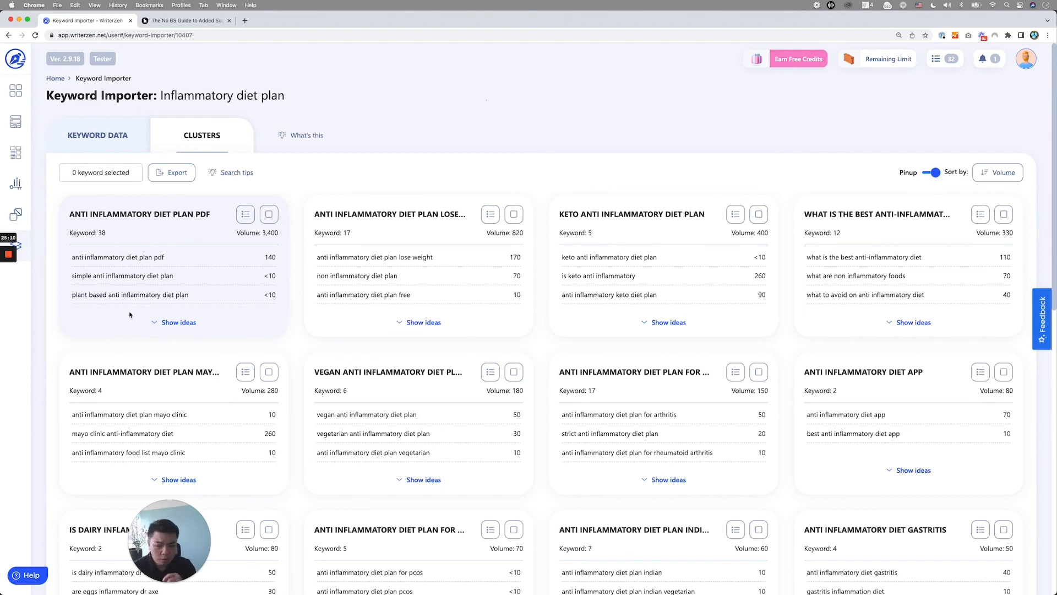
{"action": "left_click_drag", "start_coordinate": [174, 522], "coordinate": [60, 523]}
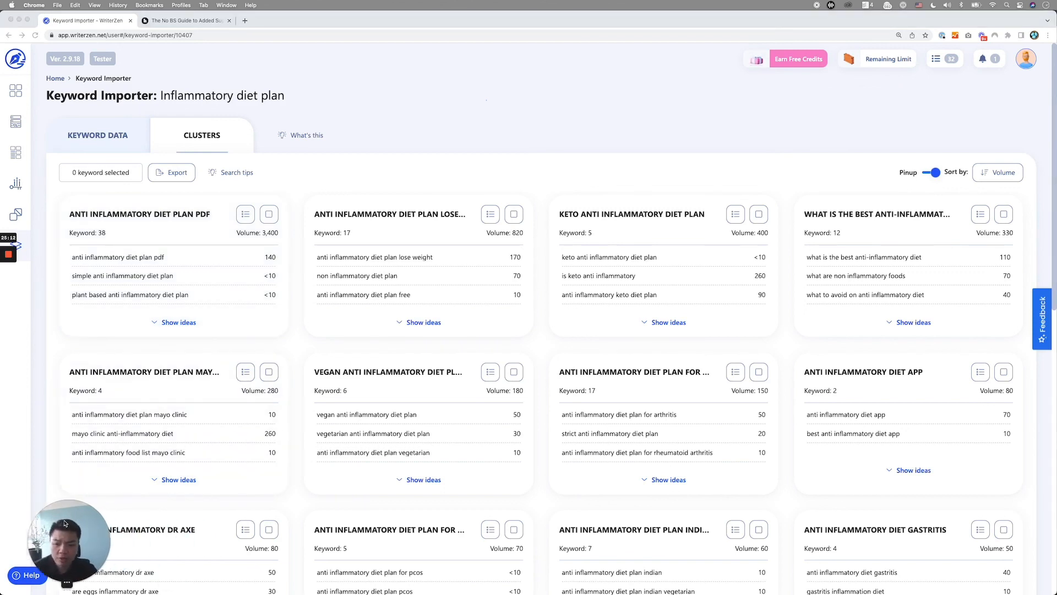